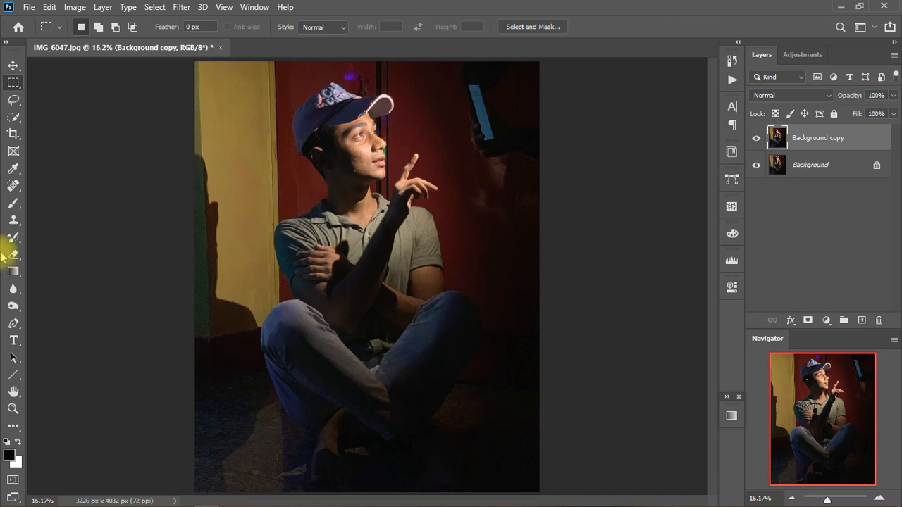
Lasso the hand holding the phone near the photo's upper edge, replace it with a Content-Aware fill, and deselect
click(14, 100)
scroll(519, 124, up, 5)
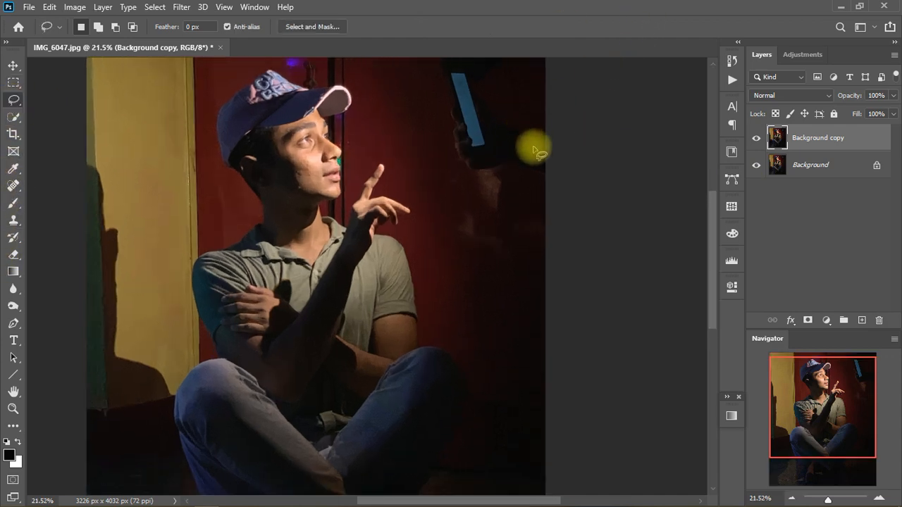
mouse_move(545, 207)
mouse_down()
mouse_move(516, 191)
mouse_move(489, 160)
mouse_up()
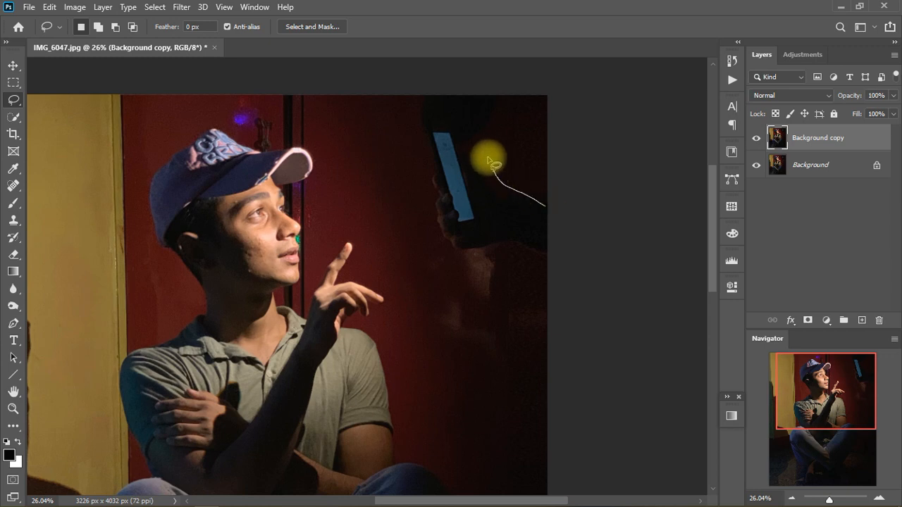
mouse_move(448, 122)
mouse_down()
mouse_move(424, 121)
mouse_move(402, 164)
mouse_up()
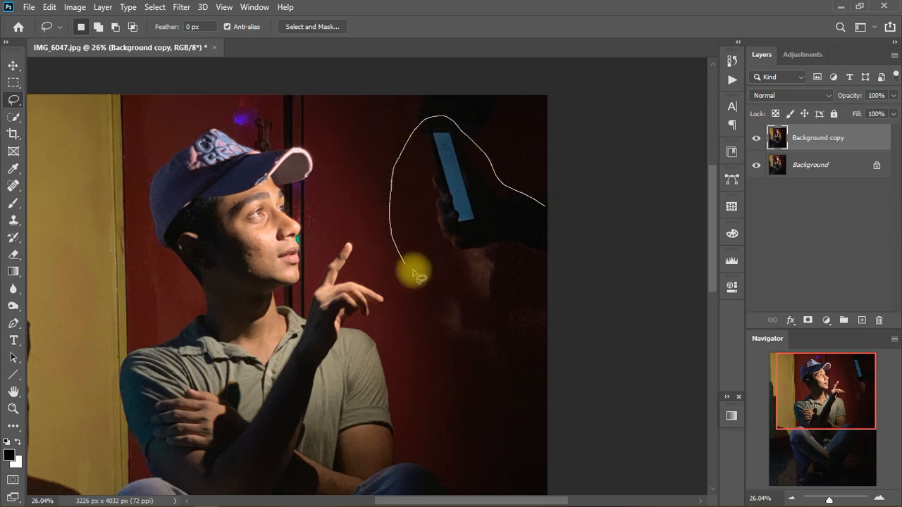
mouse_move(414, 272)
mouse_down()
mouse_move(483, 252)
mouse_move(547, 253)
mouse_move(582, 205)
mouse_move(581, 215)
mouse_up()
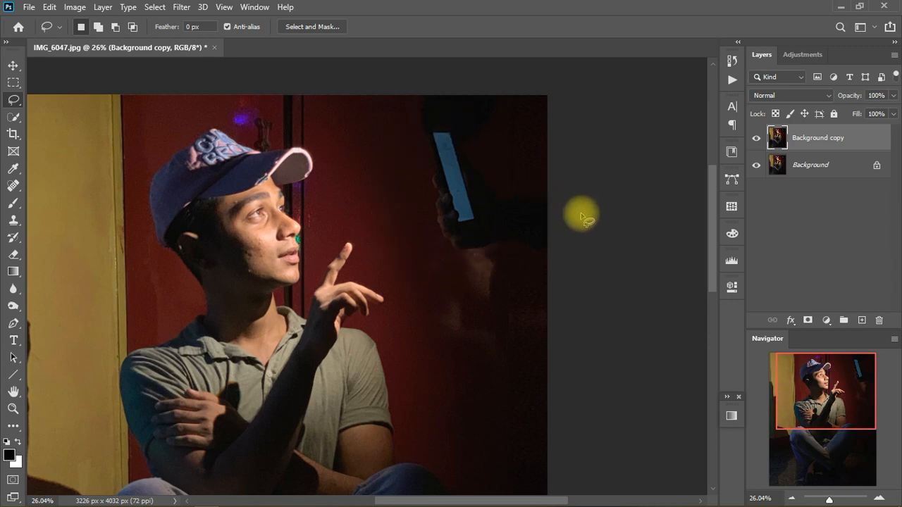
click(49, 7)
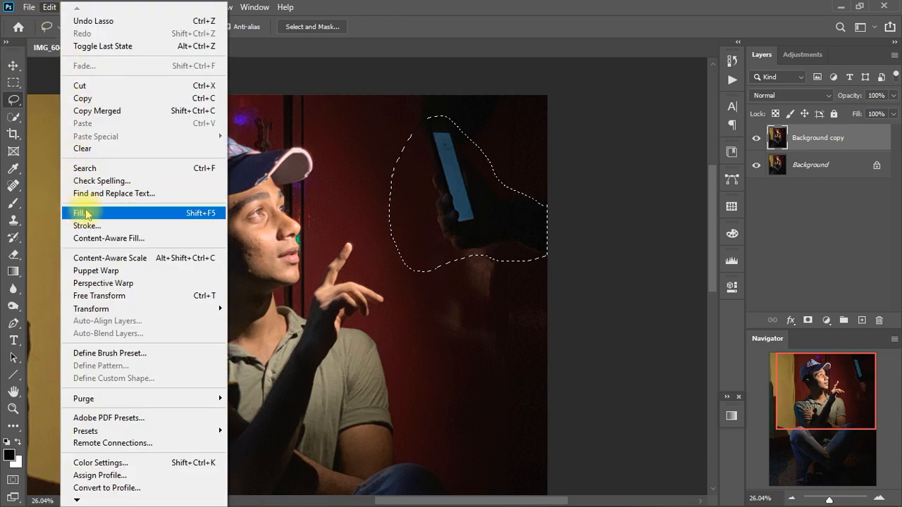
click(130, 214)
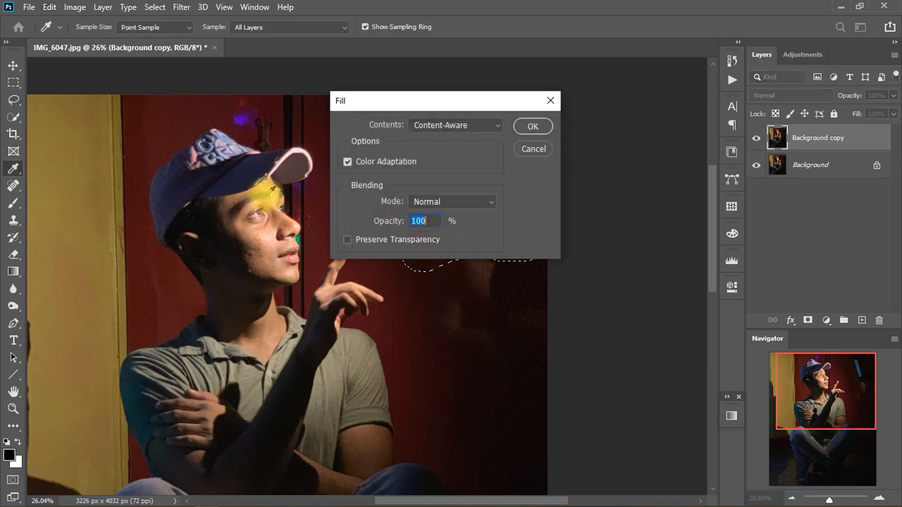
click(533, 127)
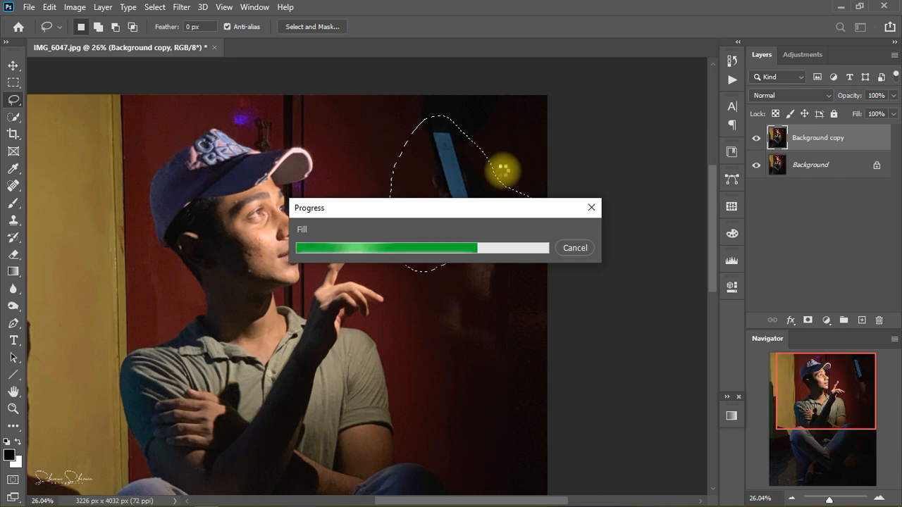
key(ctrl+d)
right_click(498, 126)
click(453, 137)
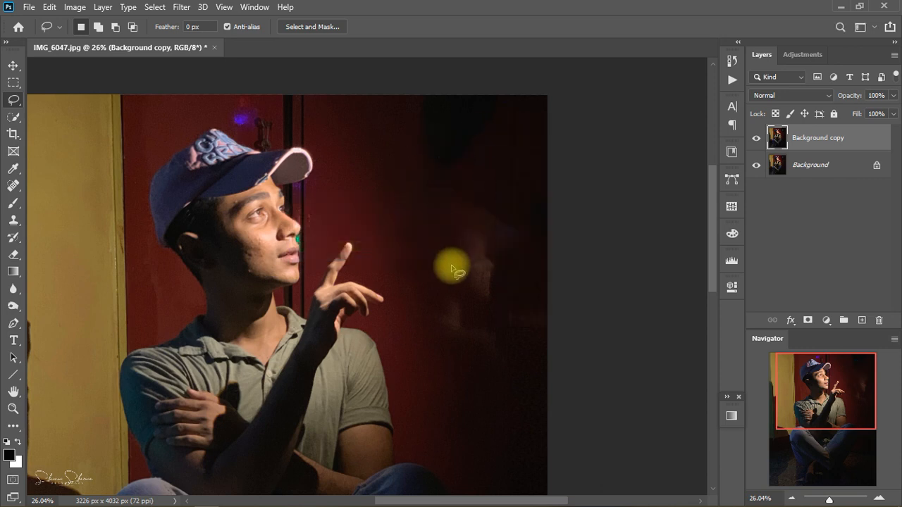
Lasso the faint light reflections on the dark red wall, replace them with a Content-Aware fill, and deselect
scroll(479, 190, down, 1)
mouse_move(498, 172)
mouse_down()
mouse_move(470, 170)
mouse_move(431, 206)
mouse_up()
mouse_move(410, 264)
mouse_down()
mouse_move(420, 310)
mouse_move(478, 343)
mouse_move(510, 345)
mouse_move(569, 277)
mouse_up()
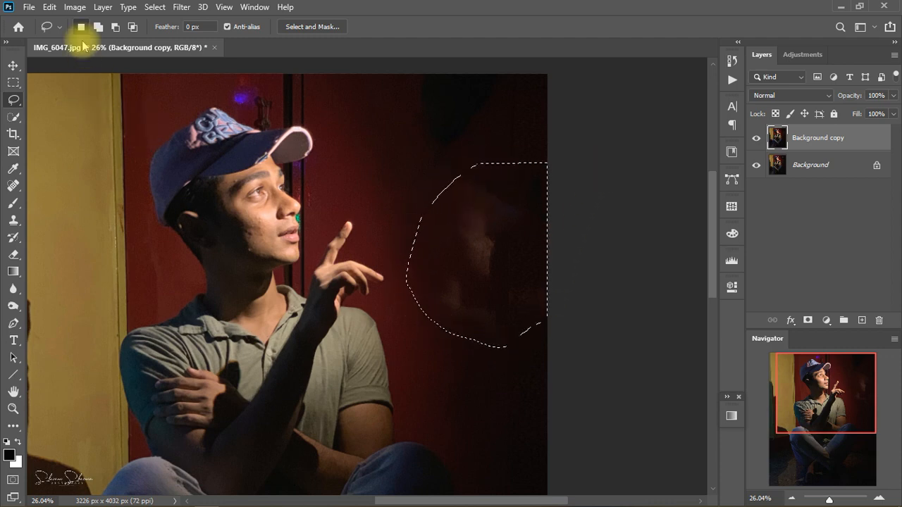
click(47, 7)
click(85, 210)
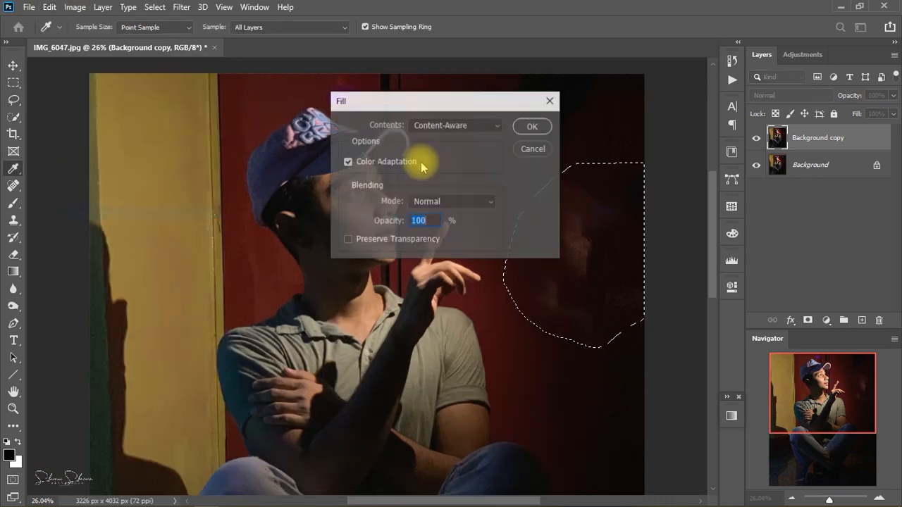
click(532, 128)
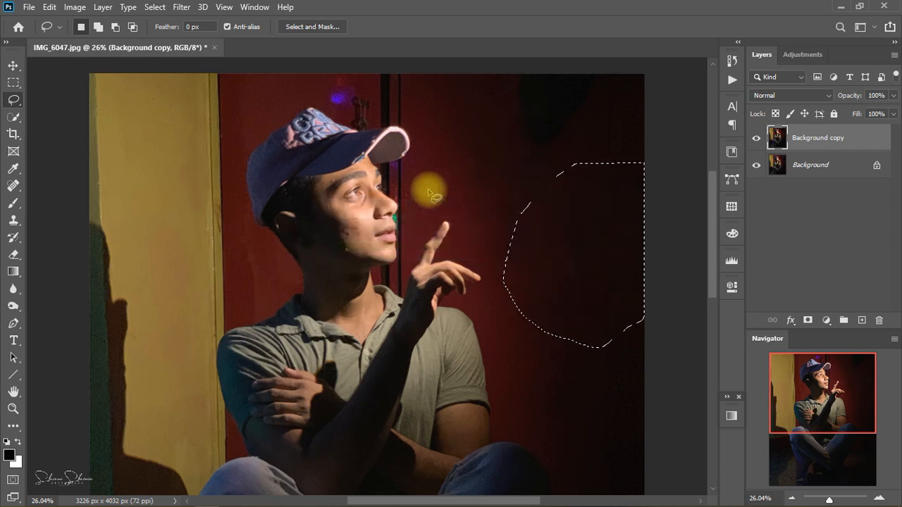
right_click(533, 161)
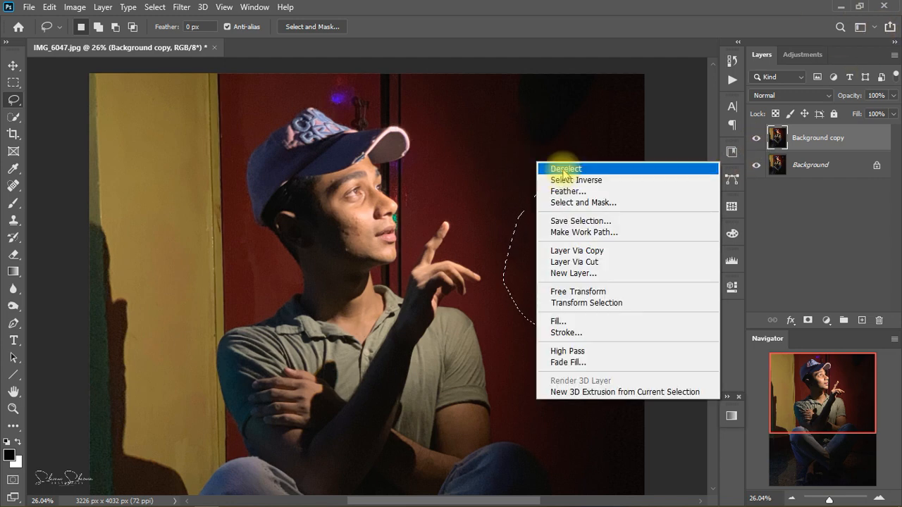
click(553, 166)
Compare the photo with and without the Background copy layer, and fit the whole image in view
click(755, 140)
click(754, 139)
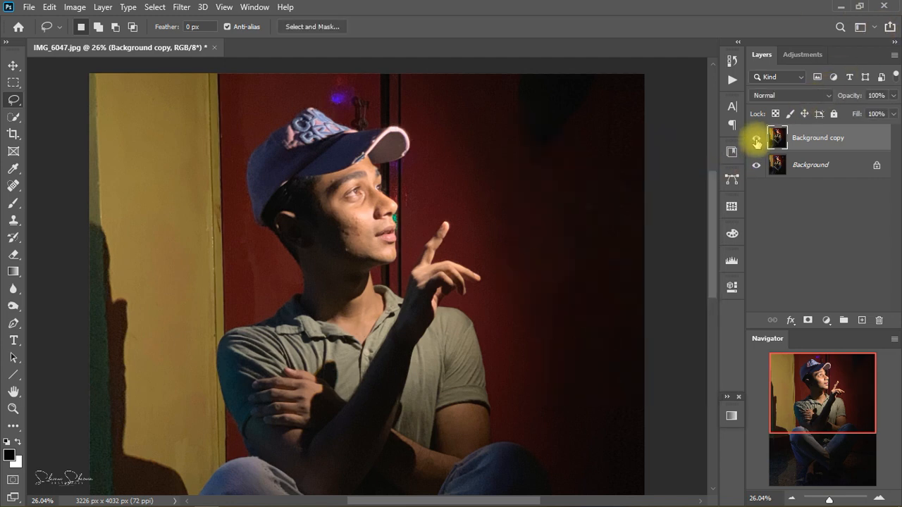
click(755, 139)
click(756, 142)
click(756, 140)
click(756, 141)
click(755, 141)
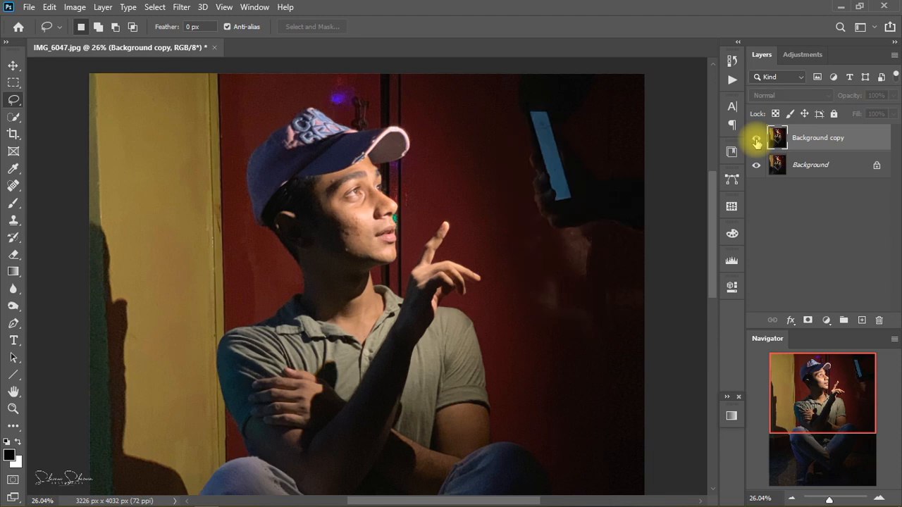
key(ctrl+0)
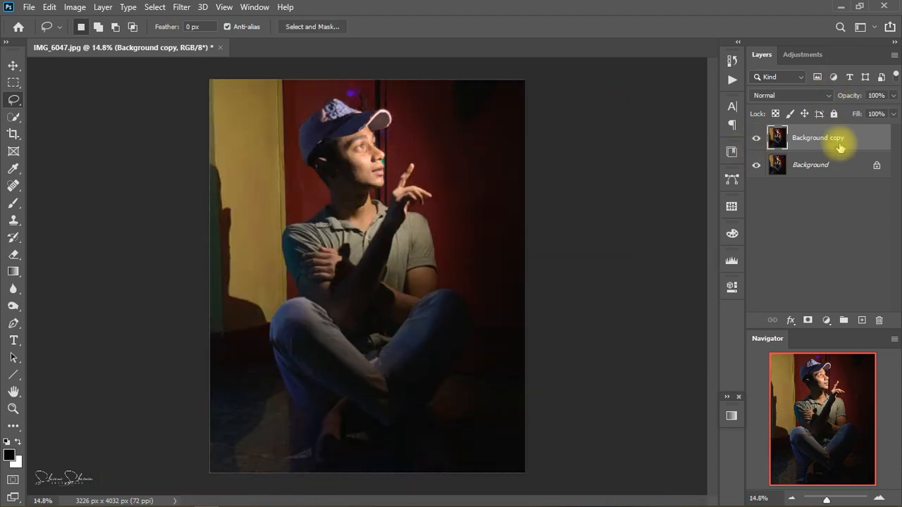
Duplicate the Background copy layer and ready the Spot Healing Brush for retouching the man's cheek
drag(860, 146, 862, 319)
scroll(364, 190, up, 10)
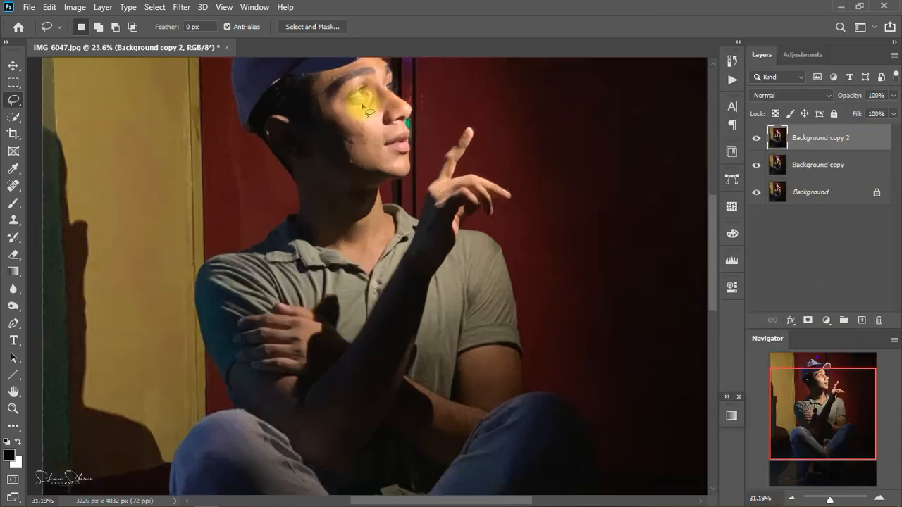
click(13, 186)
scroll(417, 171, up, 4)
alt+click(430, 150)
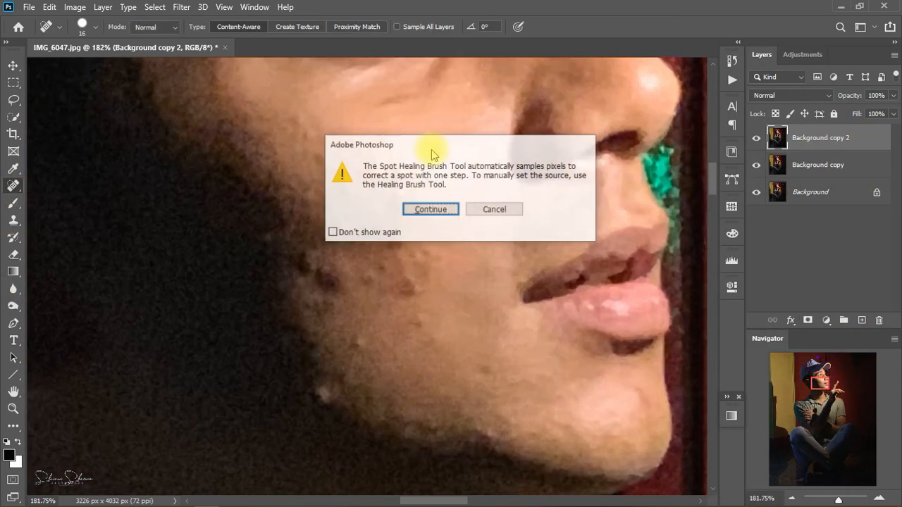
key(Return)
alt+click(439, 152)
key(Return)
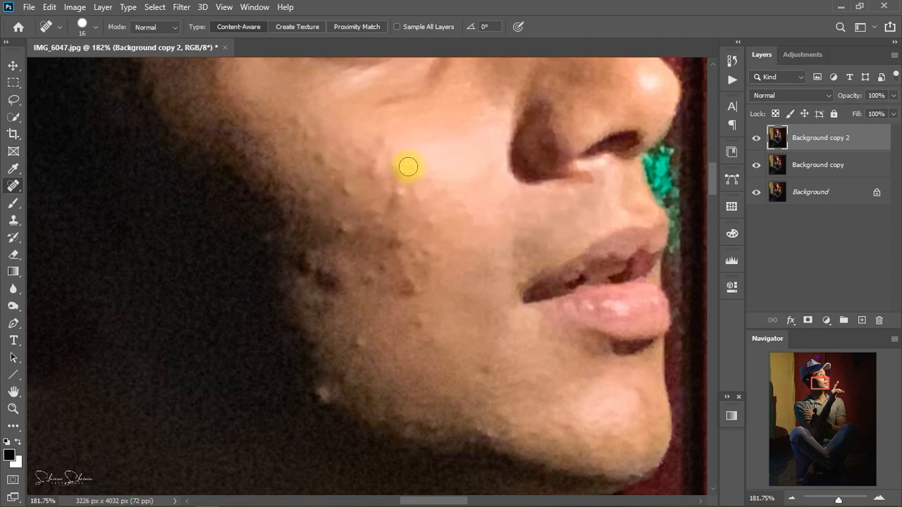
Heal the blemishes and dark spots across the man's cheek and jaw with the 16 px Content-Aware Spot Healing Brush
click(375, 172)
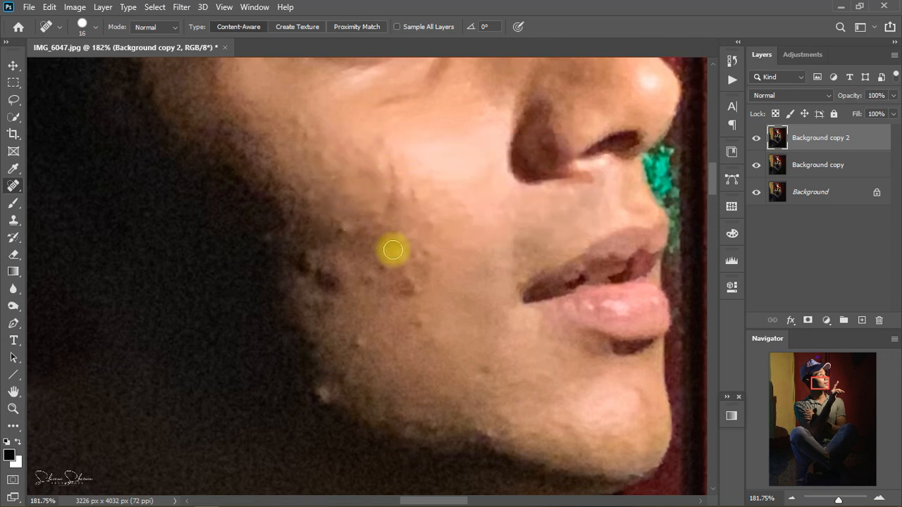
drag(403, 257, 412, 287)
drag(354, 226, 319, 272)
mouse_move(335, 266)
mouse_down()
mouse_move(310, 282)
mouse_move(329, 287)
mouse_up()
click(430, 244)
drag(391, 247, 413, 311)
click(424, 320)
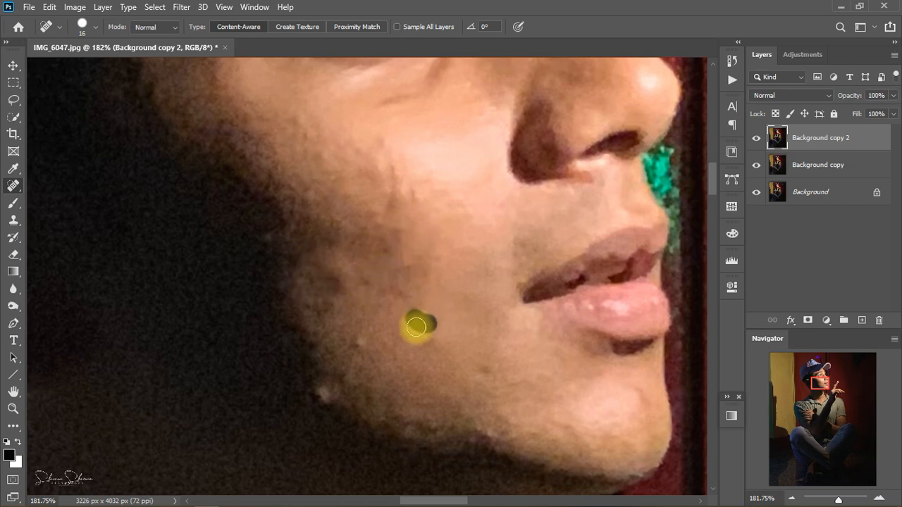
drag(355, 345, 378, 346)
scroll(322, 161, down, 5)
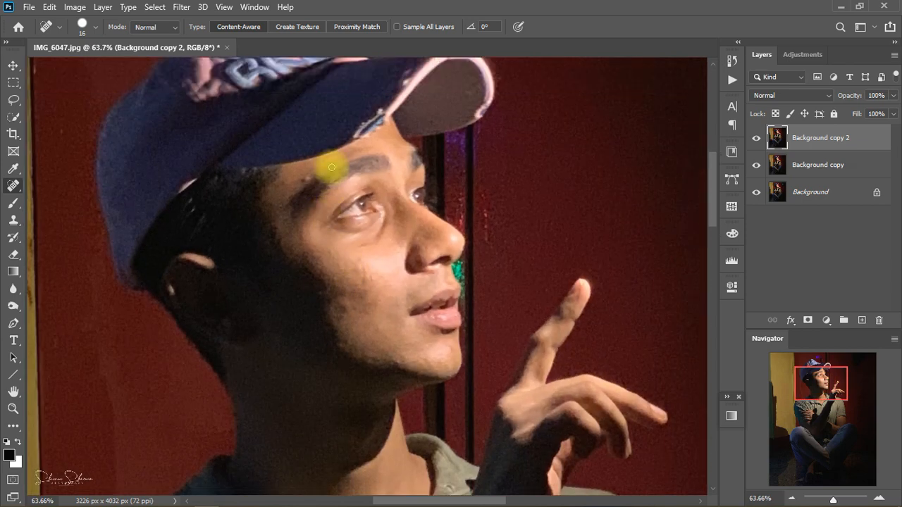
Check the face for remaining flaws and heal the leftover uneven patches on the cheek
scroll(315, 205, up, 4)
scroll(468, 124, down, 5)
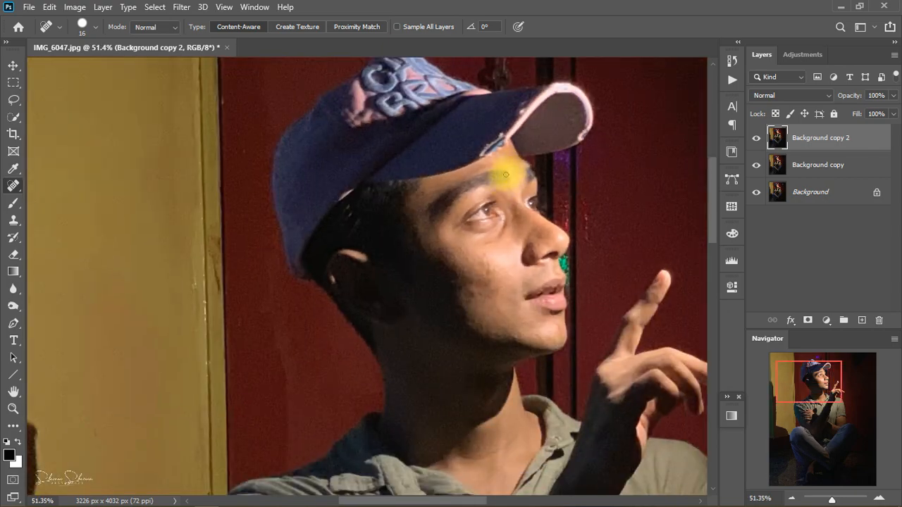
scroll(496, 180, up, 5)
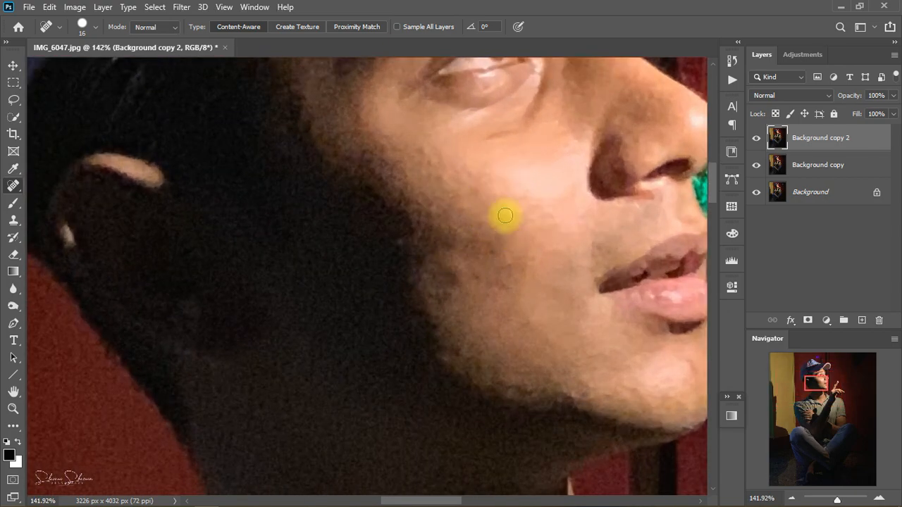
scroll(493, 169, down, 5)
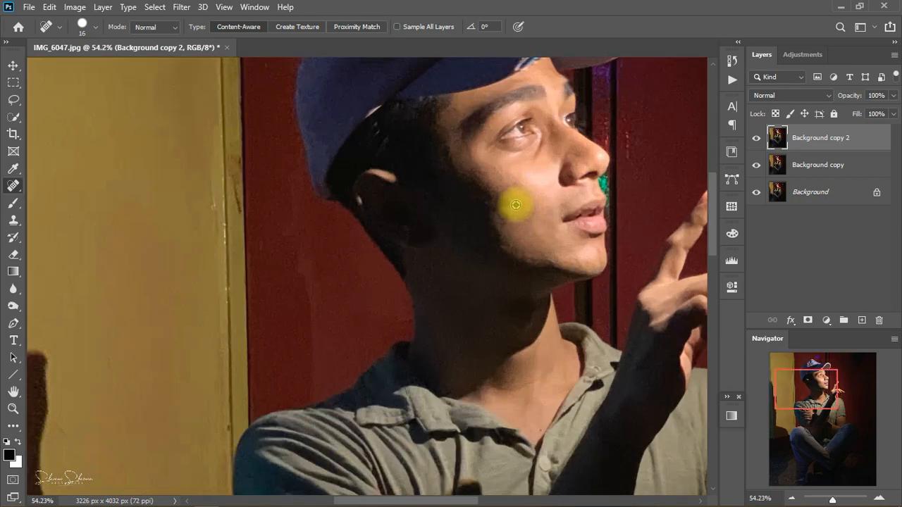
scroll(517, 204, up, 5)
drag(493, 201, 489, 256)
drag(567, 210, 521, 183)
scroll(469, 212, down, 5)
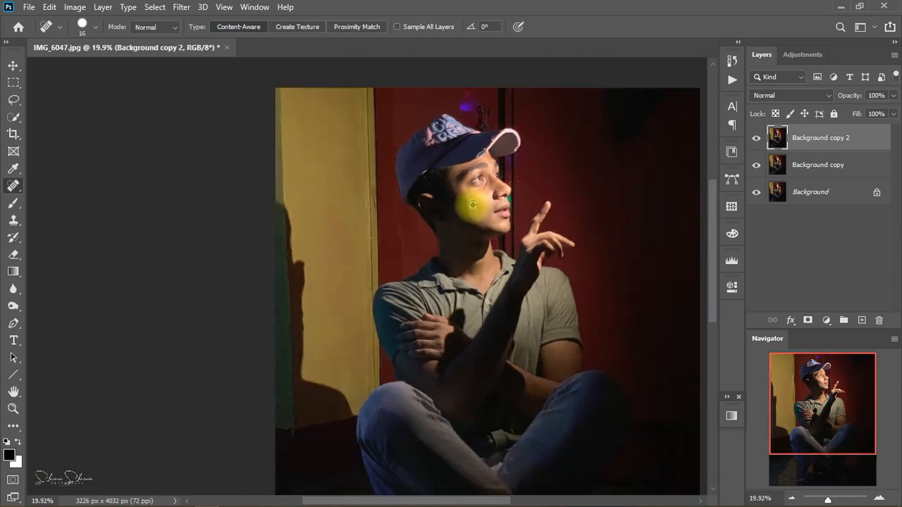
Merge the healed layer down into Background copy and duplicate the merged layer
click(180, 8)
click(794, 137)
right_click(803, 138)
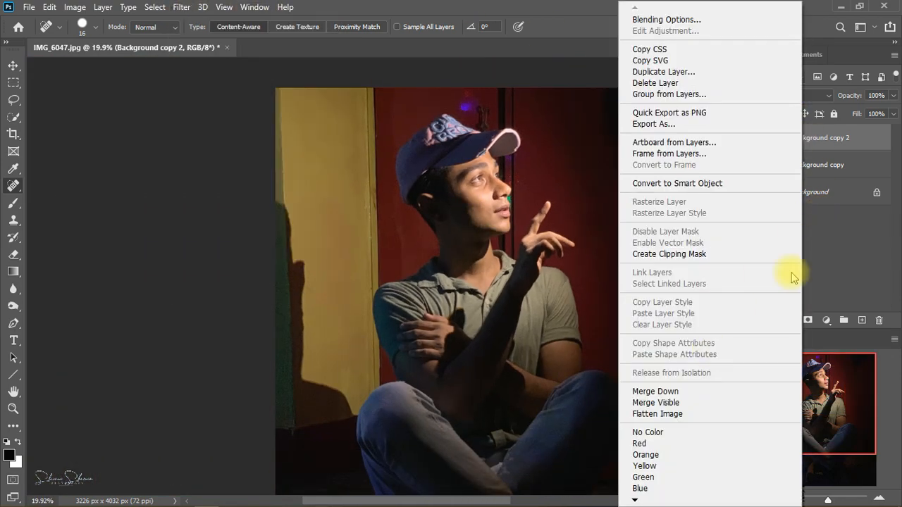
click(791, 390)
drag(844, 142, 861, 320)
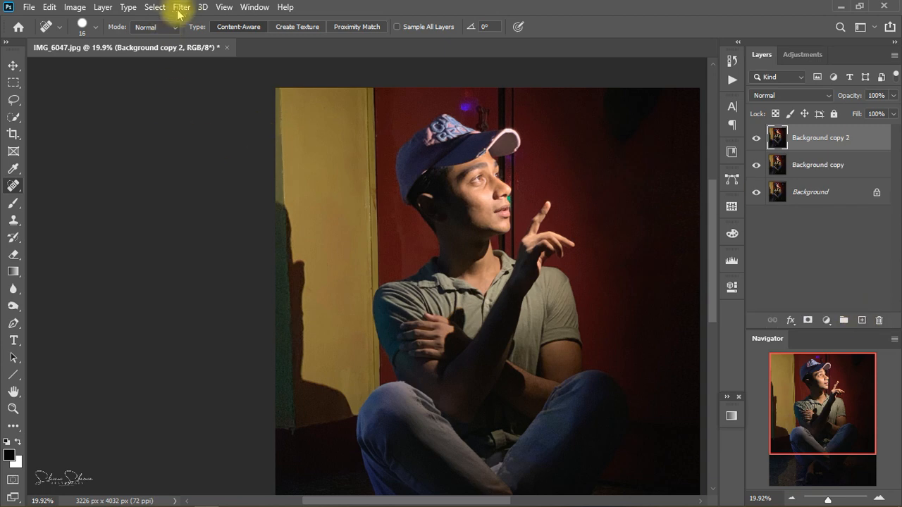
Open the Photo-Toolbox SkinFiner filter on the duplicated layer and enlarge the face in its before/after preview
click(181, 7)
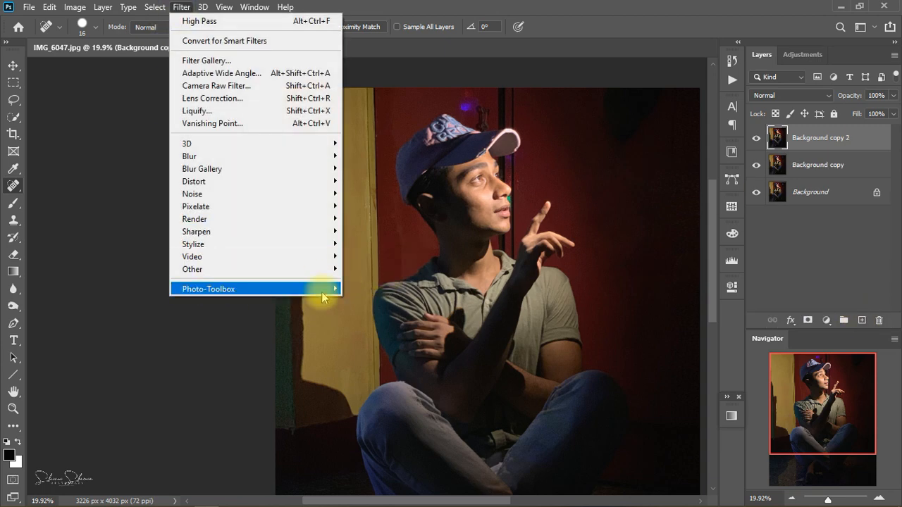
click(350, 295)
click(181, 7)
mouse_move(262, 286)
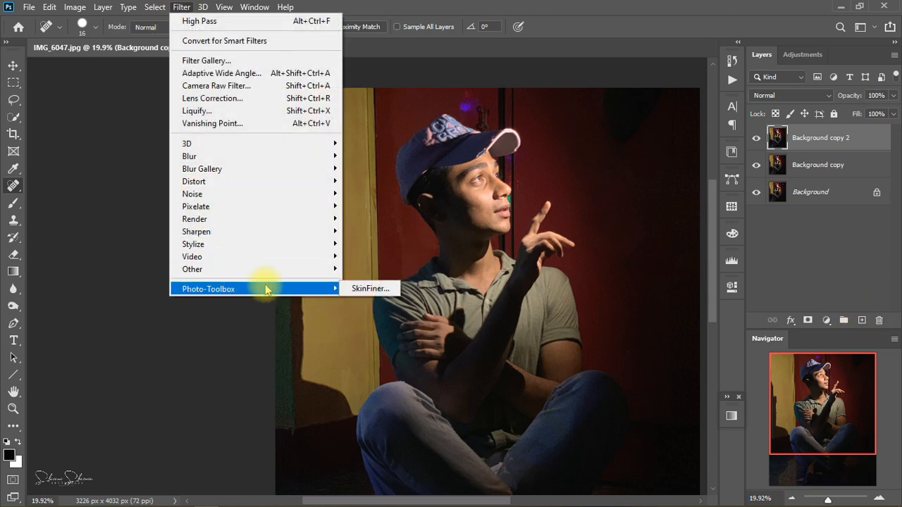
click(342, 287)
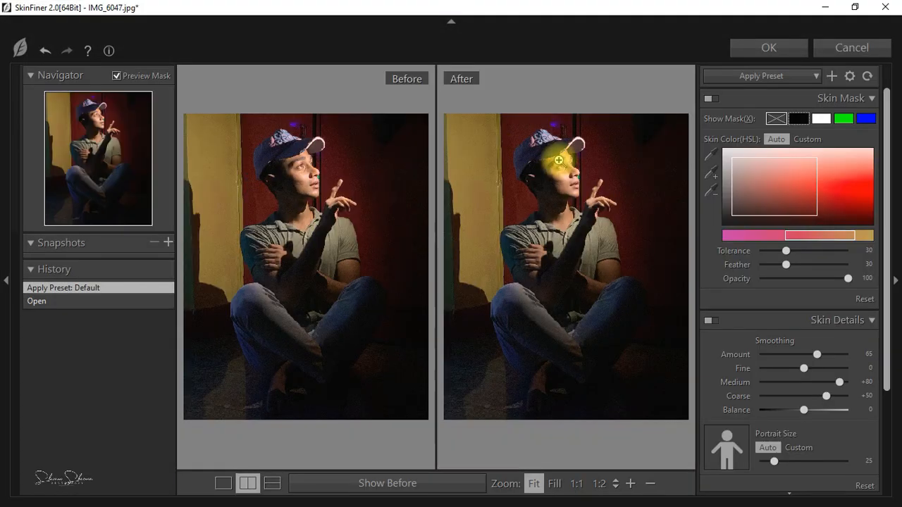
click(555, 158)
click(650, 484)
click(649, 485)
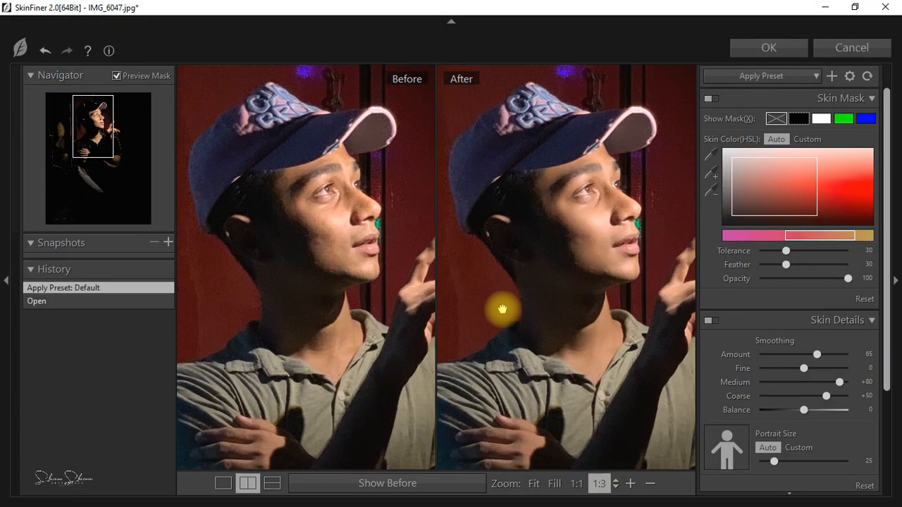
Set the skin smoothing Amount to 89 and Fine to -66, and inspect the cheek at 1:1
drag(816, 355, 774, 369)
drag(608, 217, 582, 194)
click(629, 484)
click(535, 224)
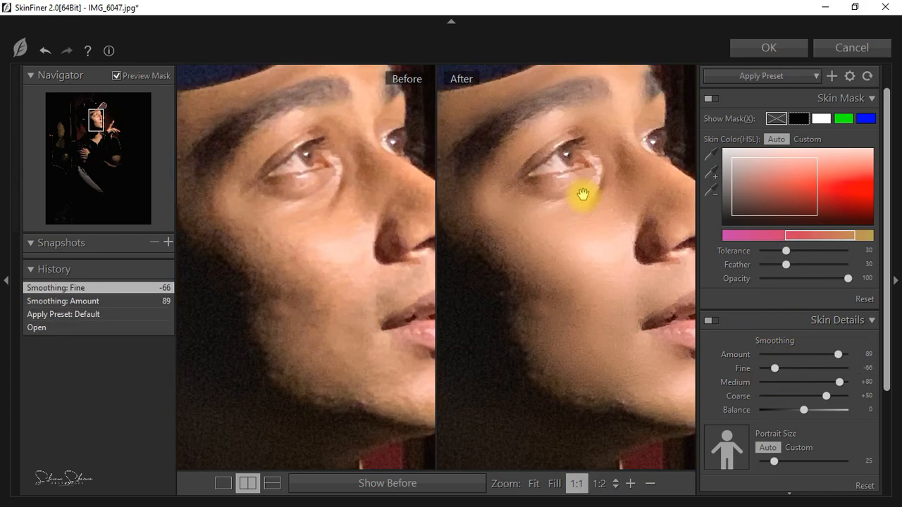
Set the smoothing Fine to -23, Medium to +100, Coarse to -18 and Balance to -37, and apply the SkinFiner filter
click(650, 484)
click(650, 484)
drag(775, 368, 896, 395)
drag(772, 415, 792, 420)
click(648, 483)
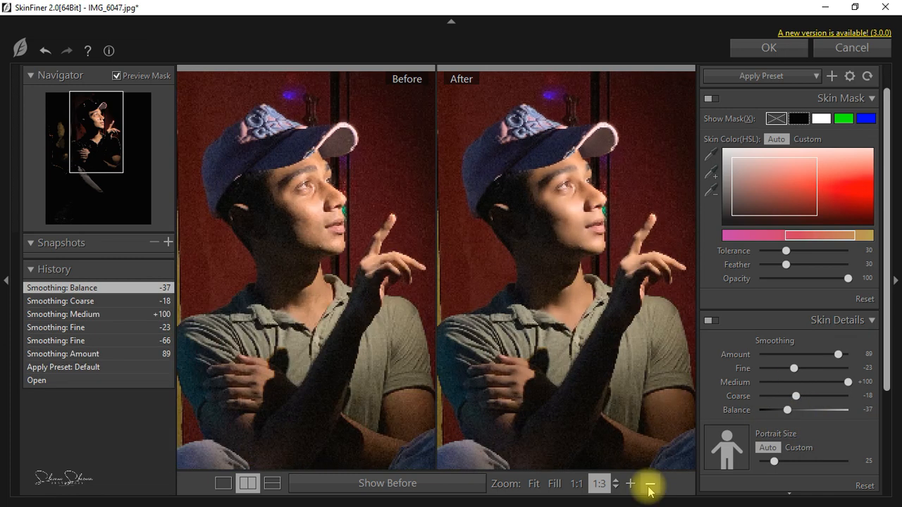
click(648, 483)
key(space)
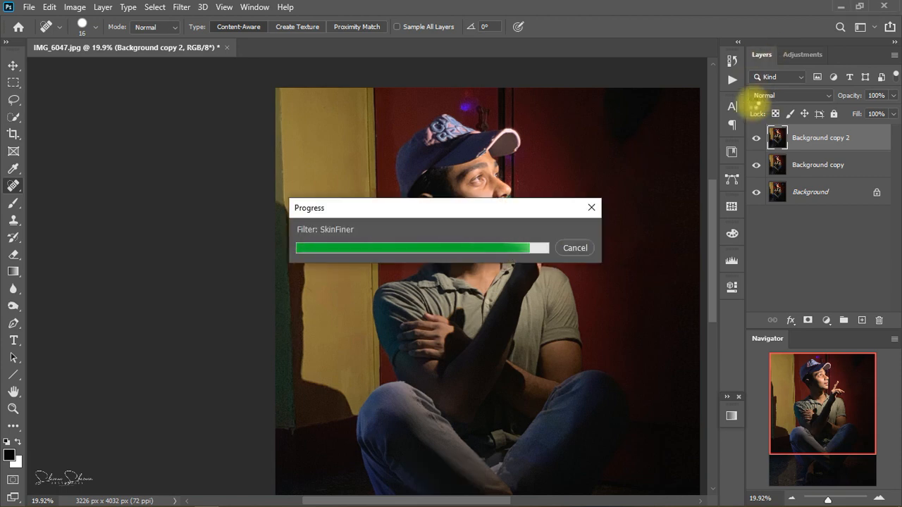
scroll(442, 181, down, 1)
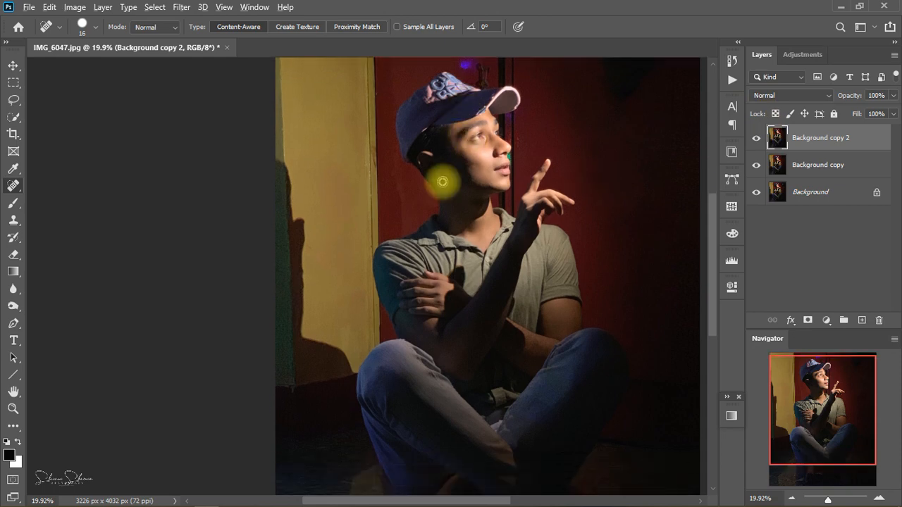
Add a layer mask to Background copy 2 and invert it to black
scroll(395, 151, down, 1)
scroll(383, 146, up, 3)
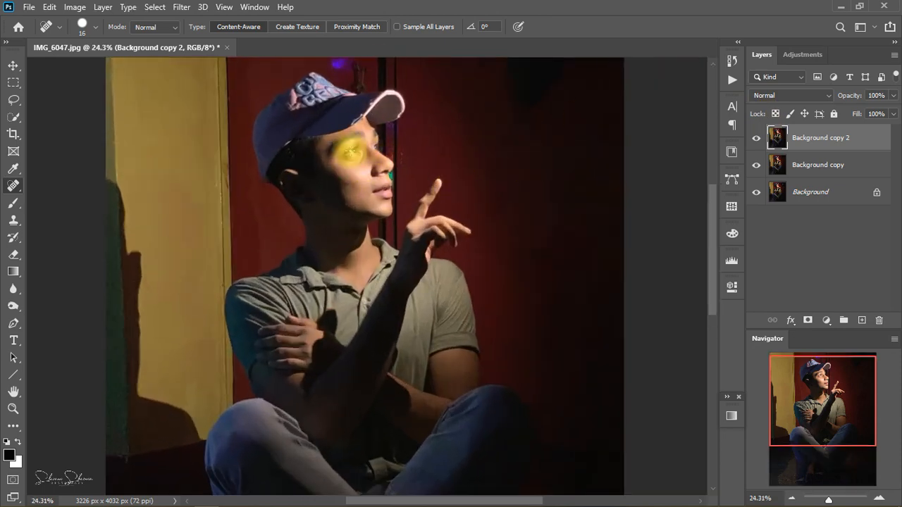
scroll(358, 151, up, 3)
scroll(380, 153, down, 3)
scroll(365, 160, up, 2)
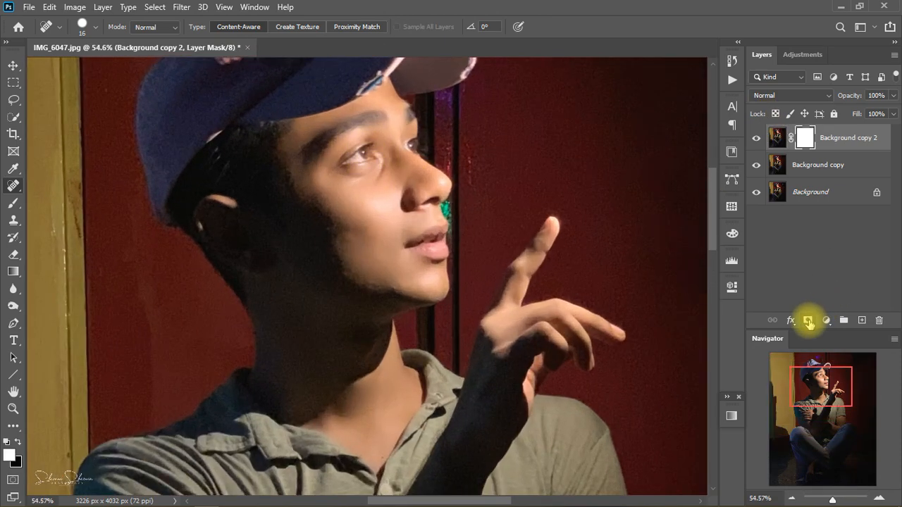
key(ctrl+i)
Paint the mask white over the face with a 56 px soft round brush to reveal the skin smoothing
click(12, 203)
scroll(354, 185, up, 3)
right_click(366, 227)
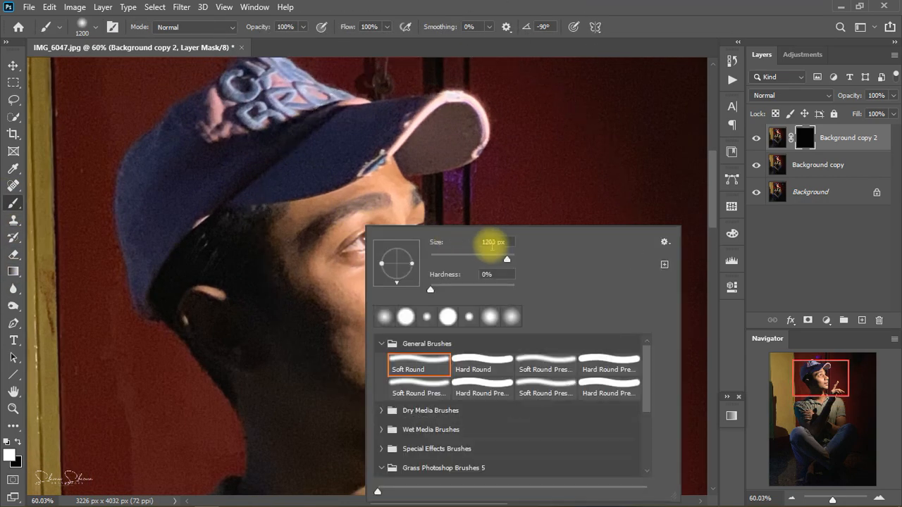
click(520, 91)
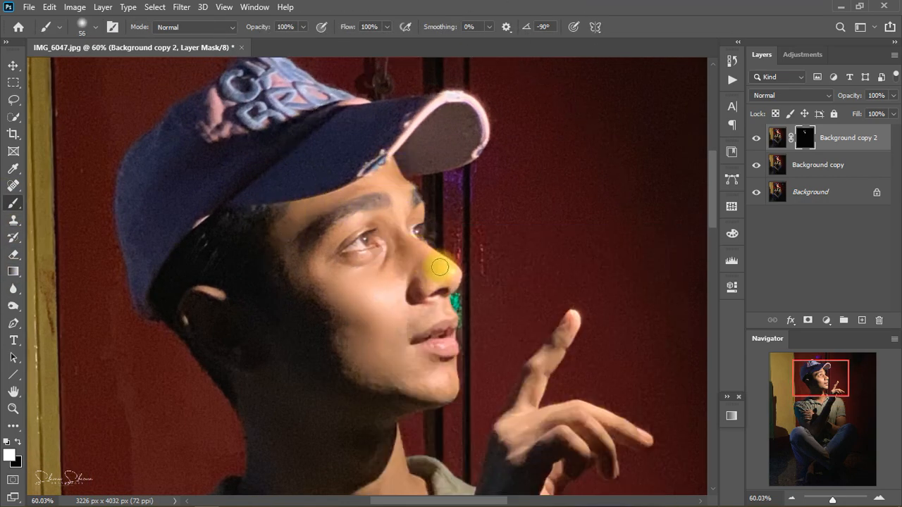
Enlarge the soft brush to 97 px and paint the mask over the skin of the arms
scroll(355, 310, down, 3)
scroll(85, 438, down, 1)
right_click(314, 362)
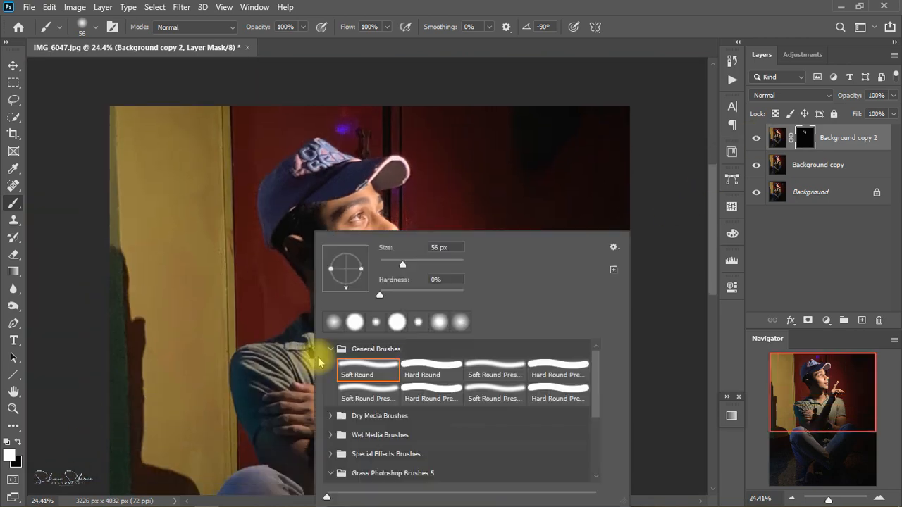
click(418, 265)
click(277, 335)
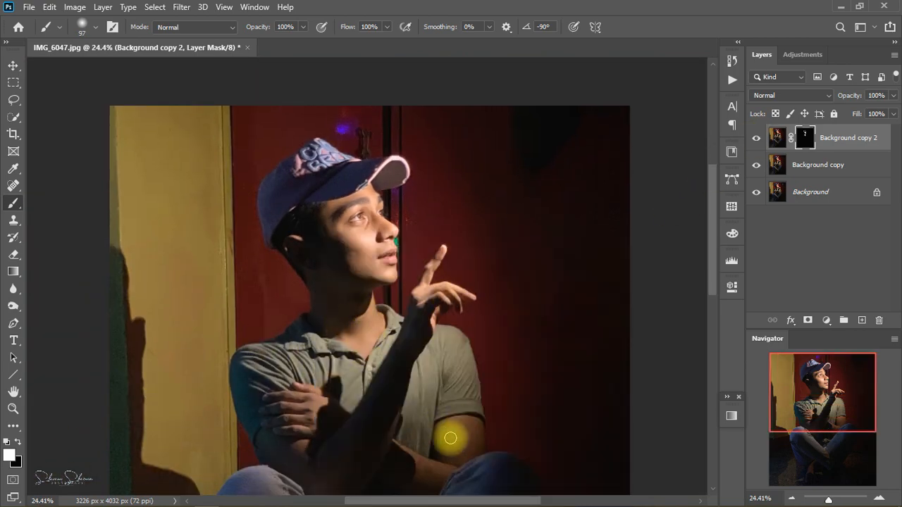
Merge the masked layer down into Background copy and duplicate the merged layer
right_click(858, 133)
click(781, 391)
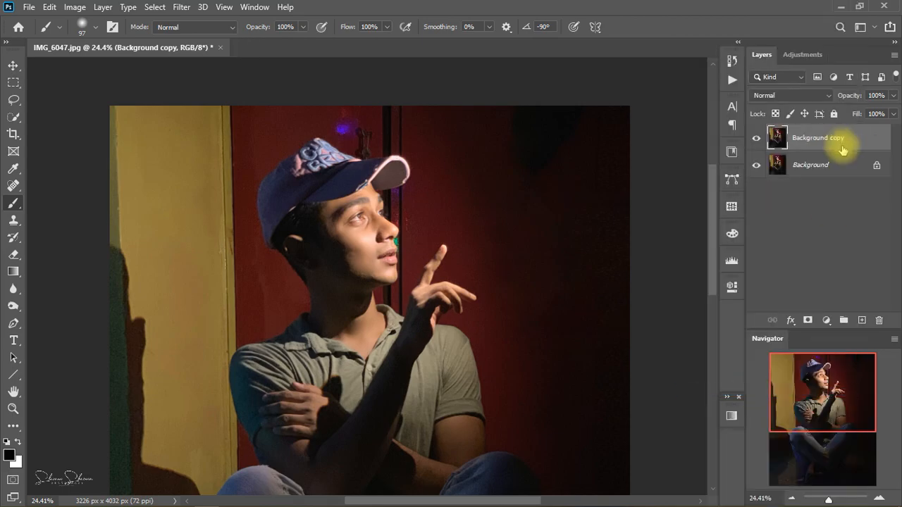
drag(842, 146, 856, 320)
scroll(193, 356, down, 2)
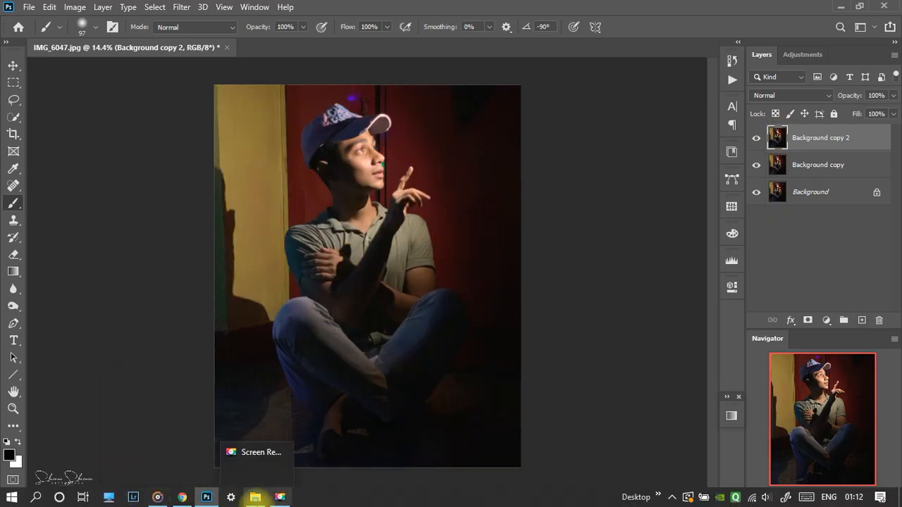
Place the golden jellyfish image whose file name ends in _2(JPG) from the Downloads folder into the portrait
click(255, 498)
double_click(539, 5)
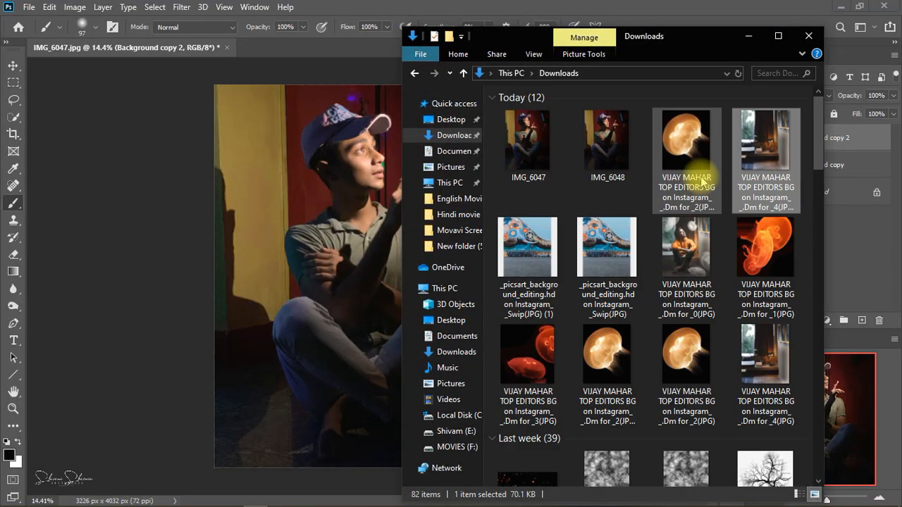
drag(702, 358, 589, 383)
key(space)
drag(431, 226, 418, 222)
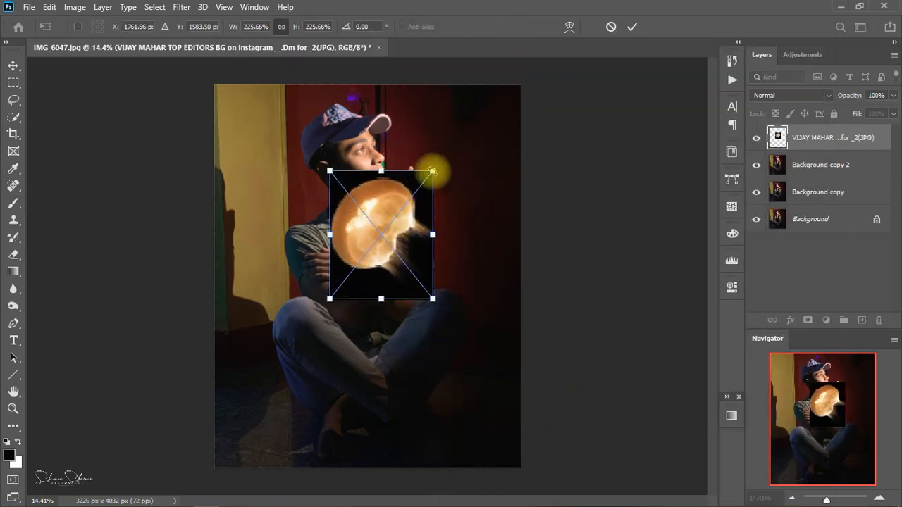
Rotate the placed jellyfish to -53.18°, scale it to 146.71% and position it above the raised hand at the photo's upper right
drag(483, 211, 439, 118)
drag(417, 215, 467, 137)
drag(416, 182, 423, 174)
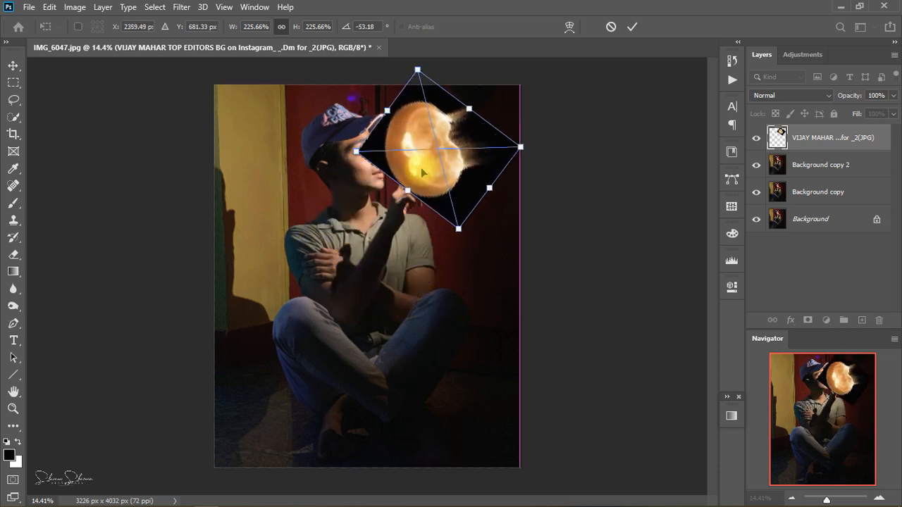
drag(355, 152, 414, 163)
mouse_move(464, 137)
mouse_down()
mouse_move(465, 125)
mouse_move(455, 127)
mouse_up()
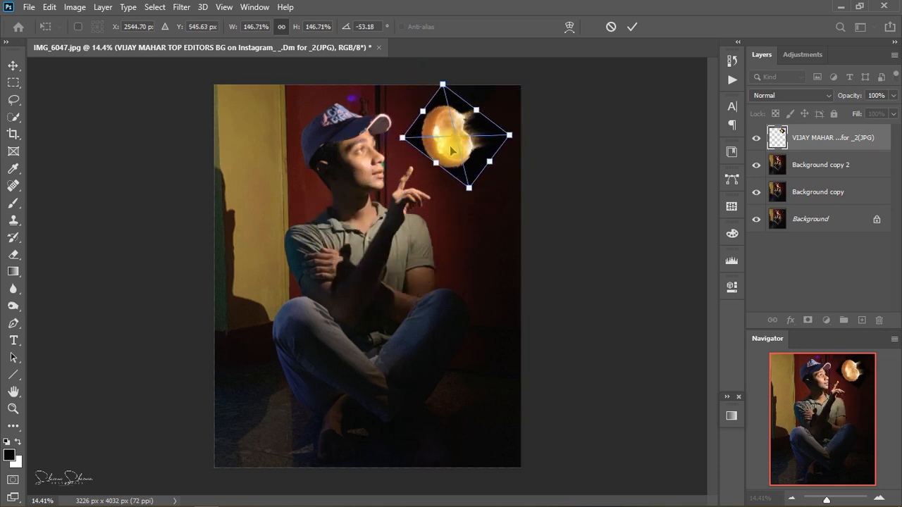
click(632, 27)
Set the jellyfish layer's blend mode to Screen
key(b)
click(790, 95)
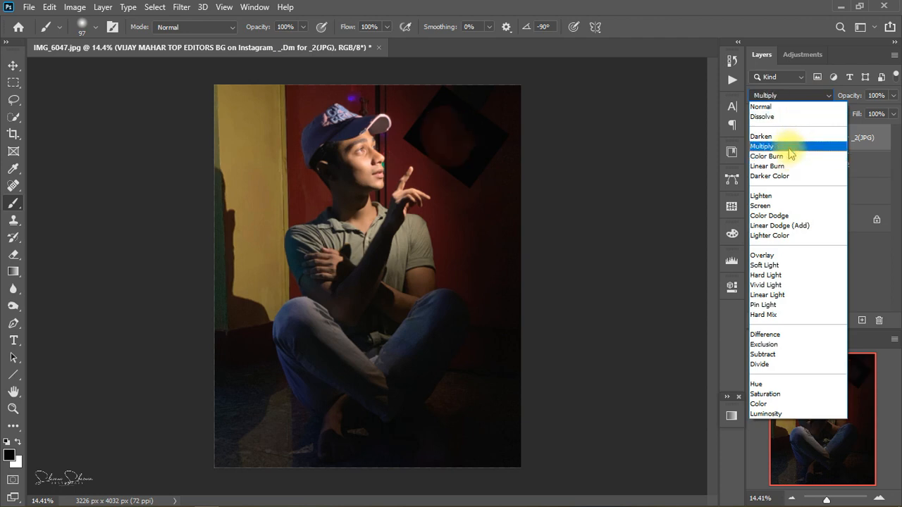
click(761, 205)
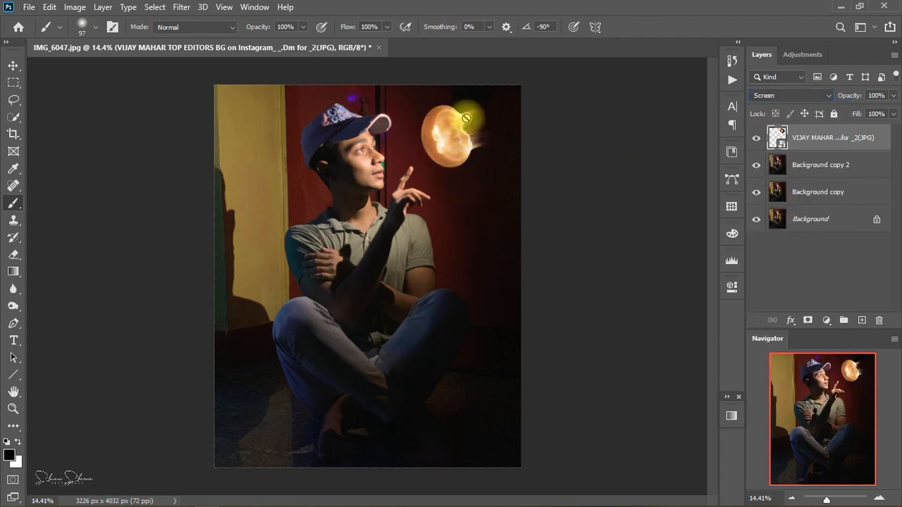
Examine the face, the pointing hand and the blended jellyfish up close
key(ctrl+plus)
key(ctrl+plus)
key(ctrl+plus)
key(ctrl+plus)
drag(712, 289, 701, 209)
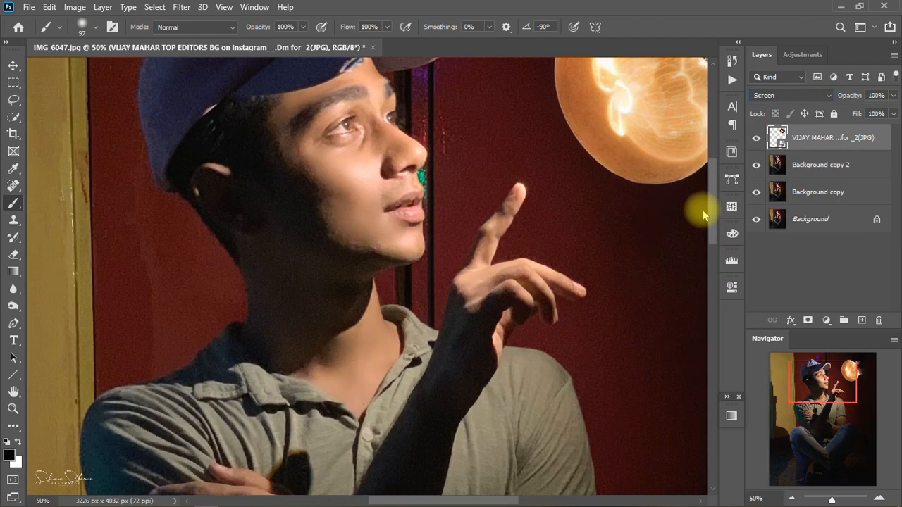
scroll(702, 210, up, 3)
scroll(704, 259, down, 3)
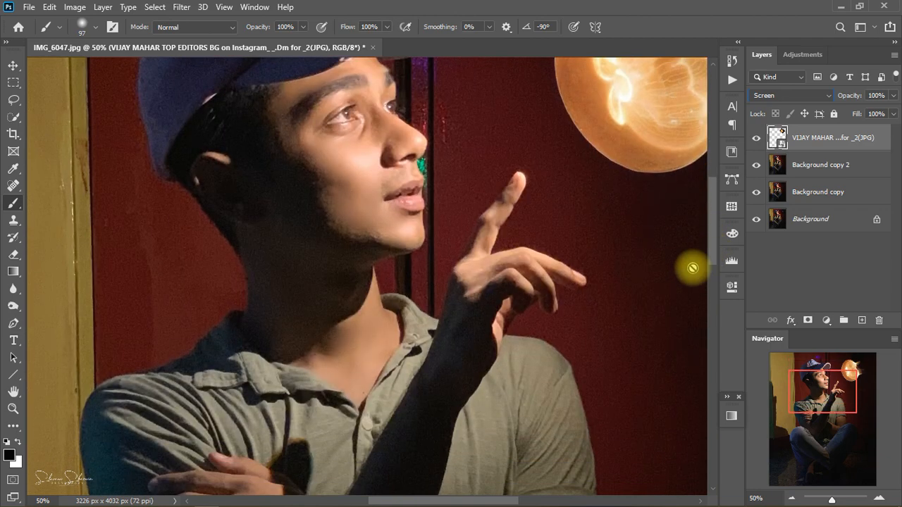
key(ctrl+minus)
key(ctrl+minus)
key(ctrl+minus)
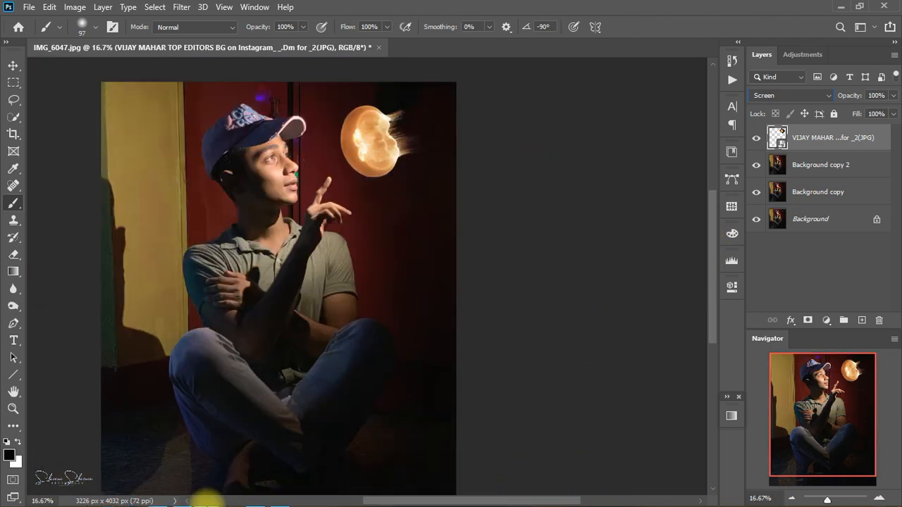
Open the jellyfish images ending in _1(JPG), _2(JPG) (1) and _3(JPG) from the Downloads folder as separate documents
click(257, 499)
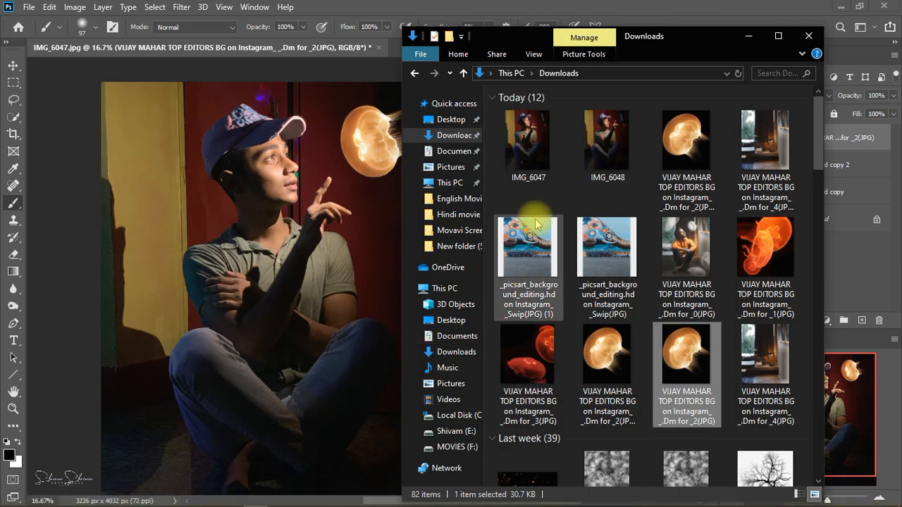
ctrl+click(541, 374)
ctrl+click(758, 285)
drag(607, 366, 883, 415)
key(space)
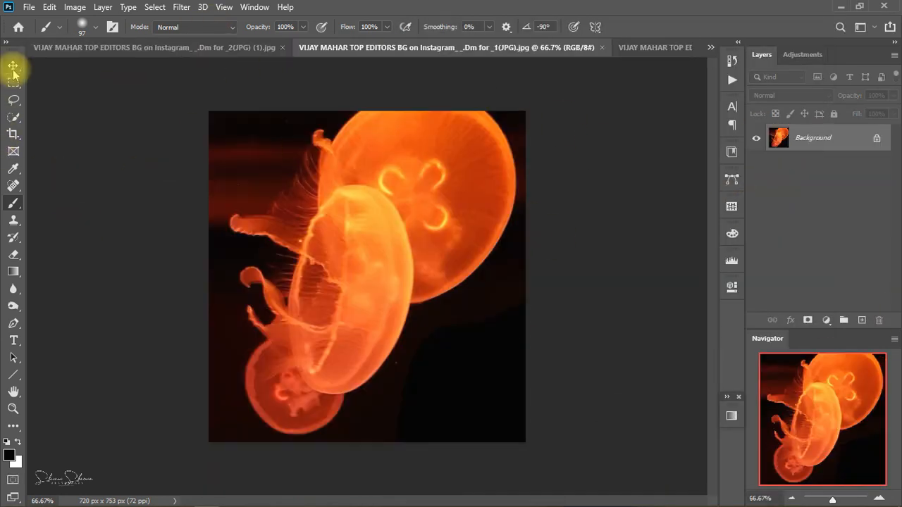
Try to copy the orange jellyfish image _1(JPG) and paste it into IMG_6047.jpg
click(13, 65)
key(ctrl+c)
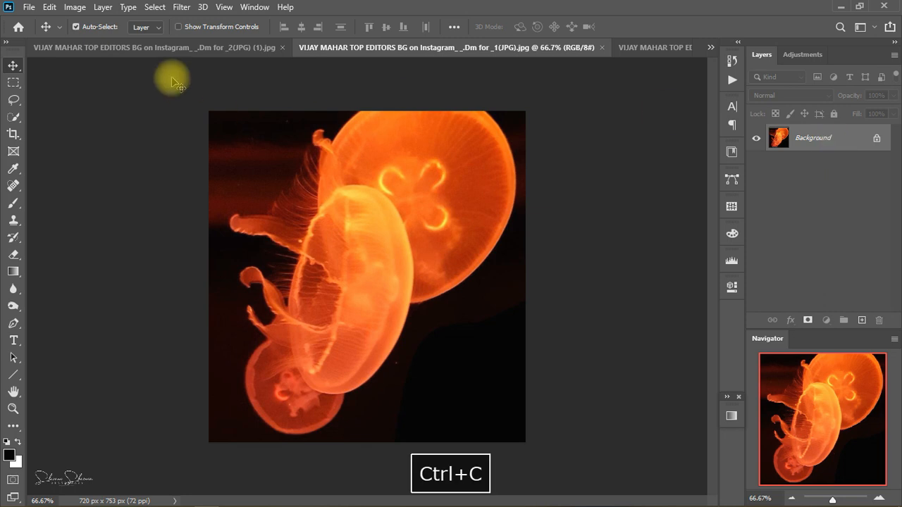
click(152, 47)
click(709, 48)
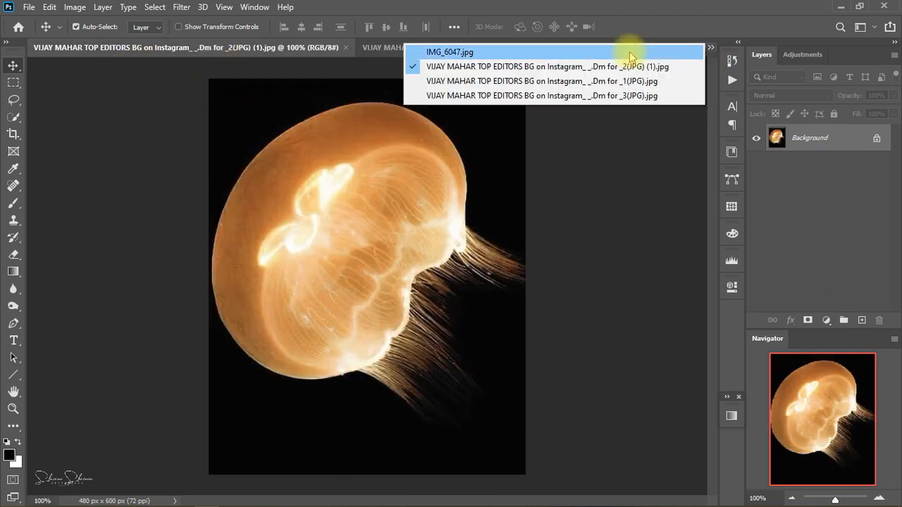
click(620, 54)
key(ctrl+v)
key(ctrl+minus)
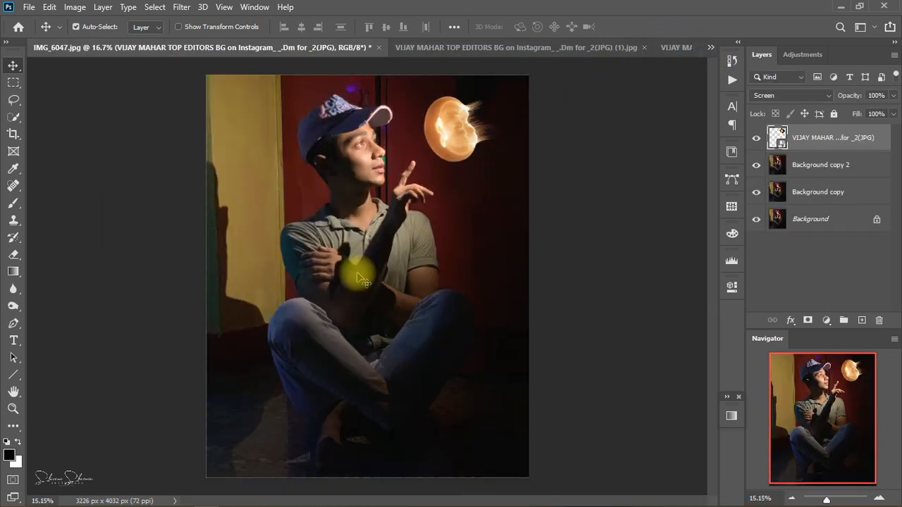
Bring the orange jellyfish image _1(JPG) into IMG_6047.jpg as a new layer and move it to the photo's upper-left corner
click(669, 48)
double_click(833, 137)
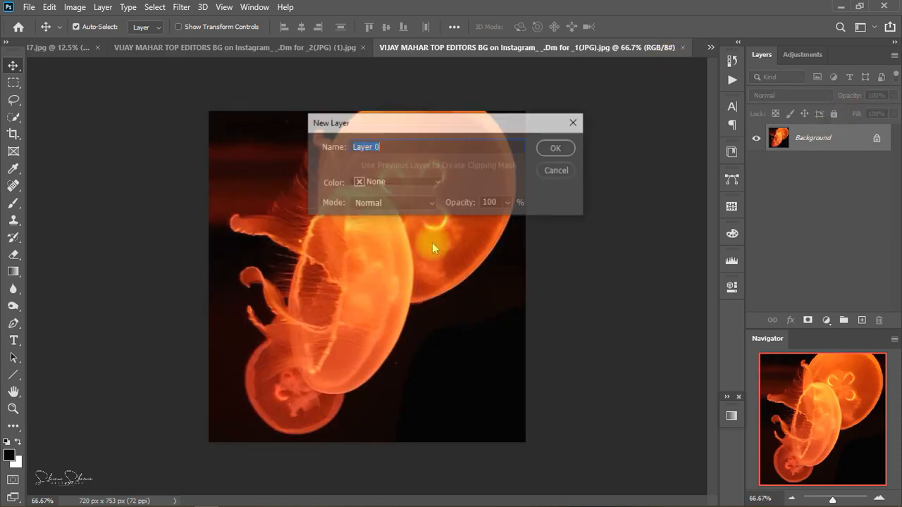
click(549, 169)
drag(412, 116, 407, 221)
scroll(407, 221, down, 2)
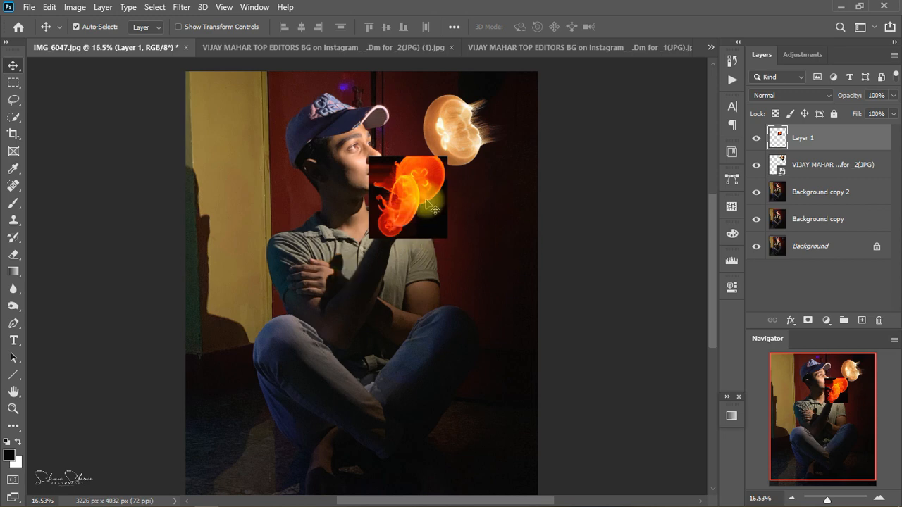
scroll(416, 212, down, 1)
drag(443, 186, 246, 113)
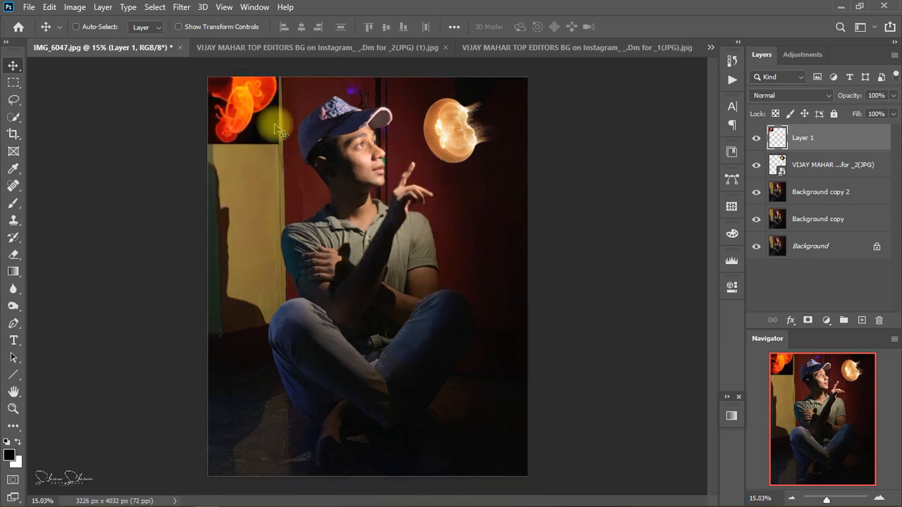
Scale the orange jellyfish layer to 116.24%, rotate it to -15.37° and fit it into the photo's upper-left corner
key(ctrl+t)
drag(276, 144, 330, 157)
drag(309, 106, 282, 99)
drag(133, 149, 141, 177)
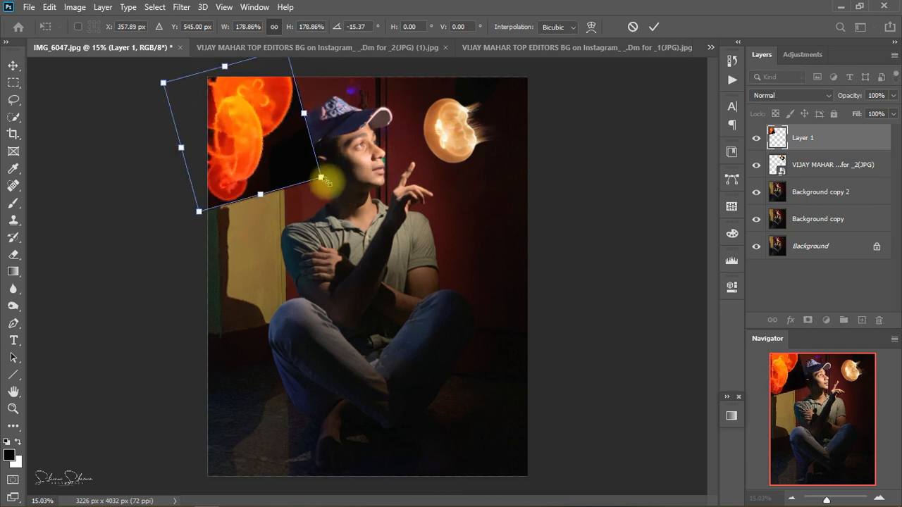
drag(321, 178, 287, 134)
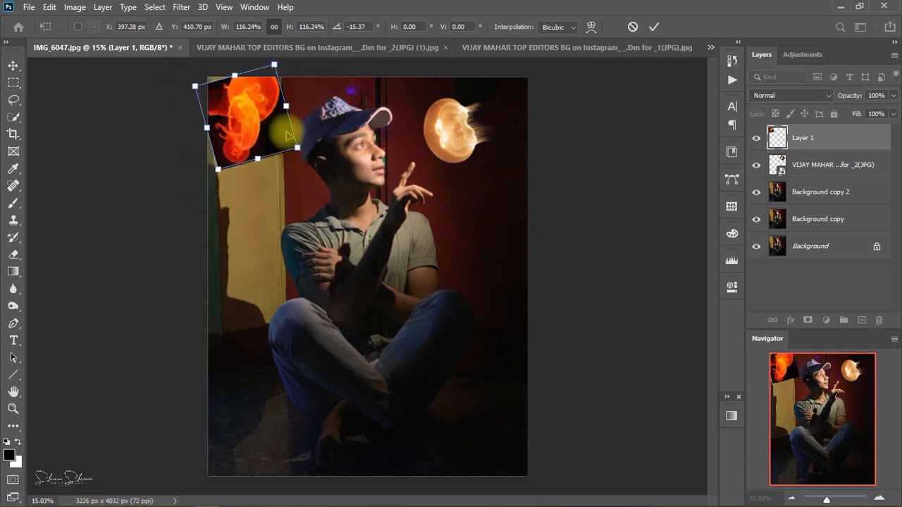
click(654, 27)
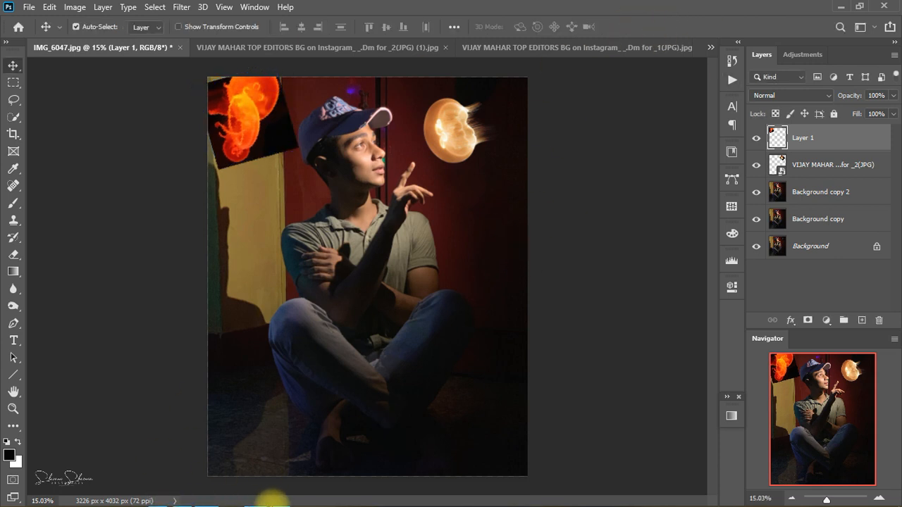
Transfer the red jellyfish image _3(JPG) into the _2(JPG) (1) document as a new layer
click(338, 47)
click(572, 47)
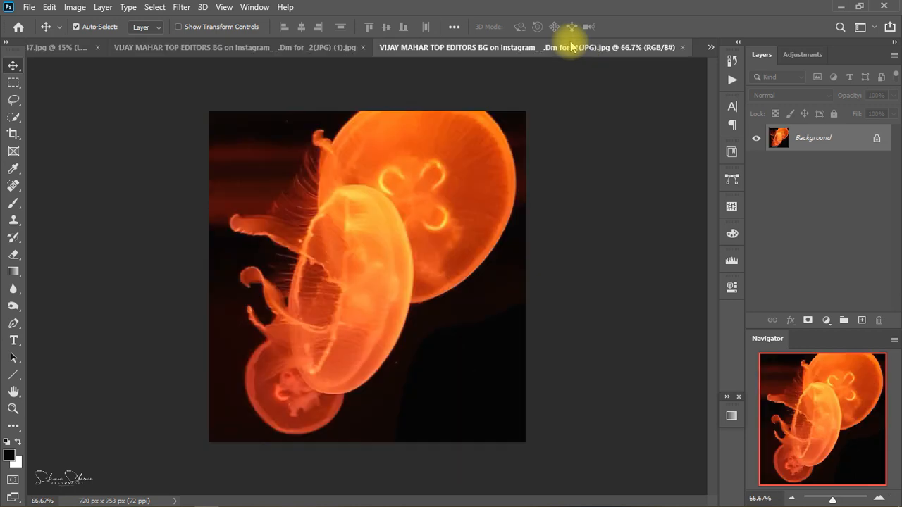
click(709, 47)
click(678, 94)
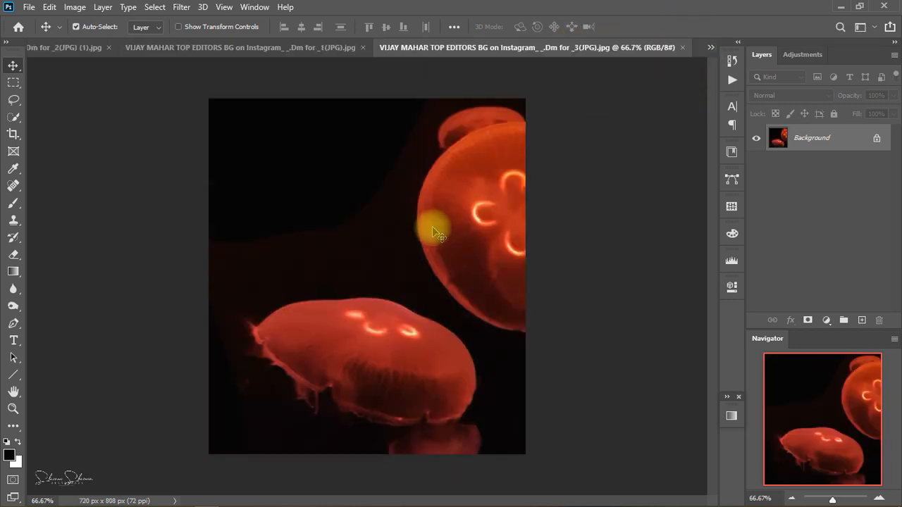
click(54, 48)
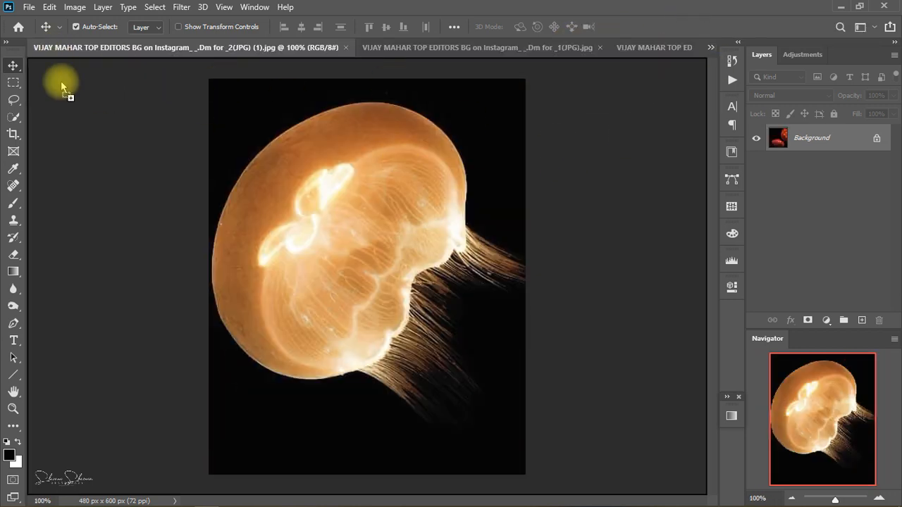
drag(342, 177, 35, 51)
drag(33, 50, 331, 225)
Copy the red jellyfish layer into IMG_6047.jpg above Background copy 2 and move it to the lower right of the photo
key(ctrl+c)
click(711, 48)
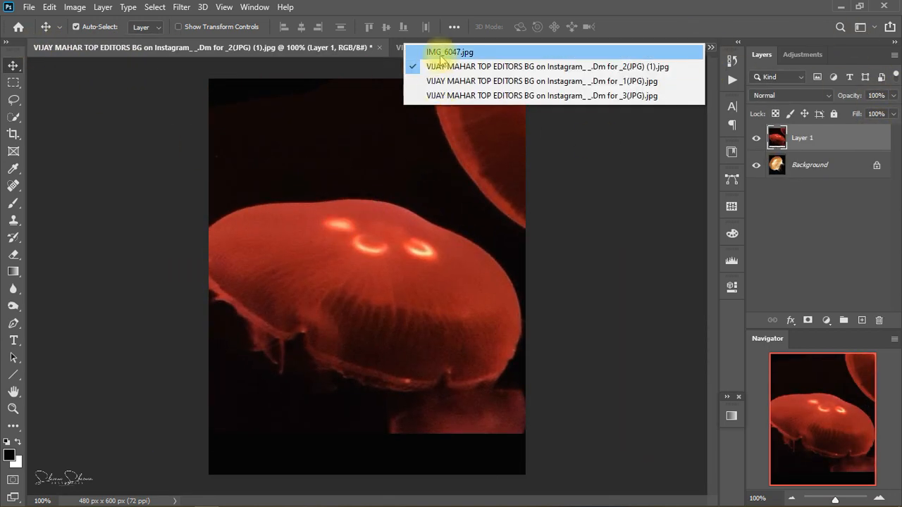
click(443, 53)
key(ctrl+v)
ctrl+click(491, 266)
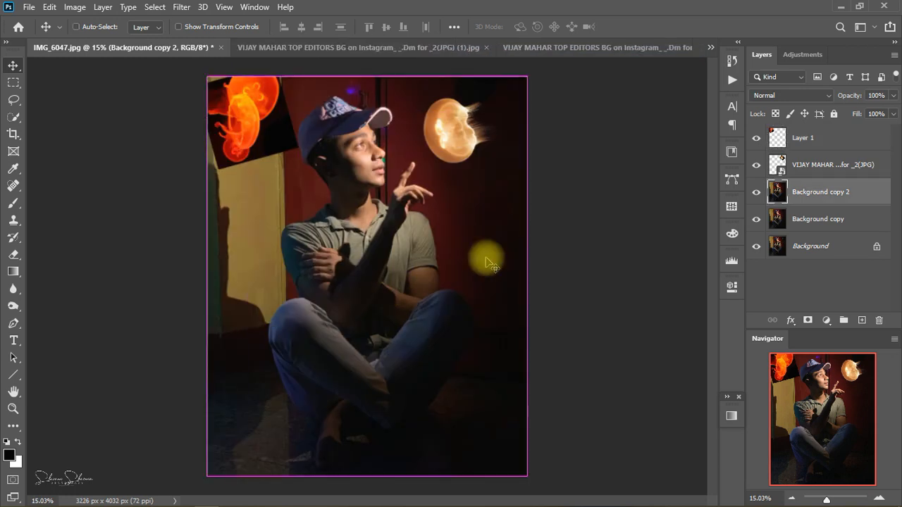
key(ctrl+v)
drag(373, 282, 415, 384)
scroll(451, 350, down, 2)
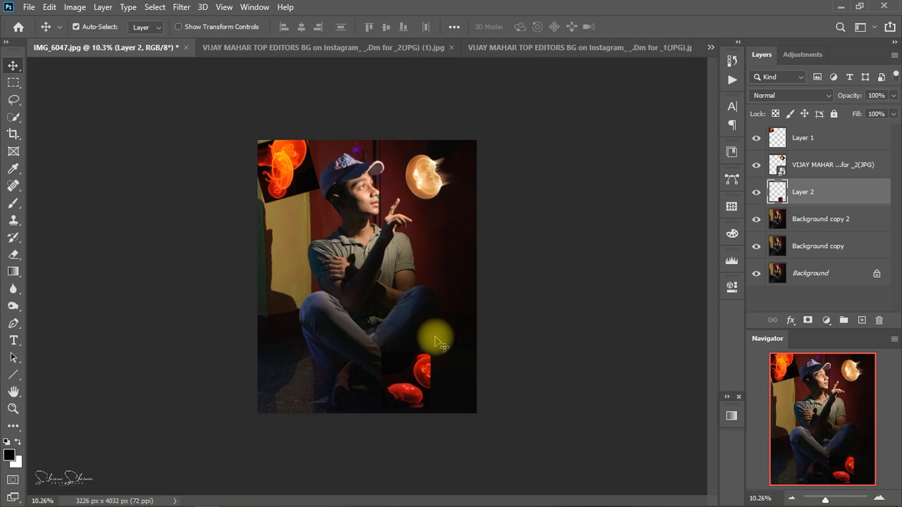
Scale the red jellyfish layer to 216.99% and fit it into the photo's lower-right corner
key(ctrl+t)
drag(431, 353, 451, 372)
scroll(470, 376, up, 2)
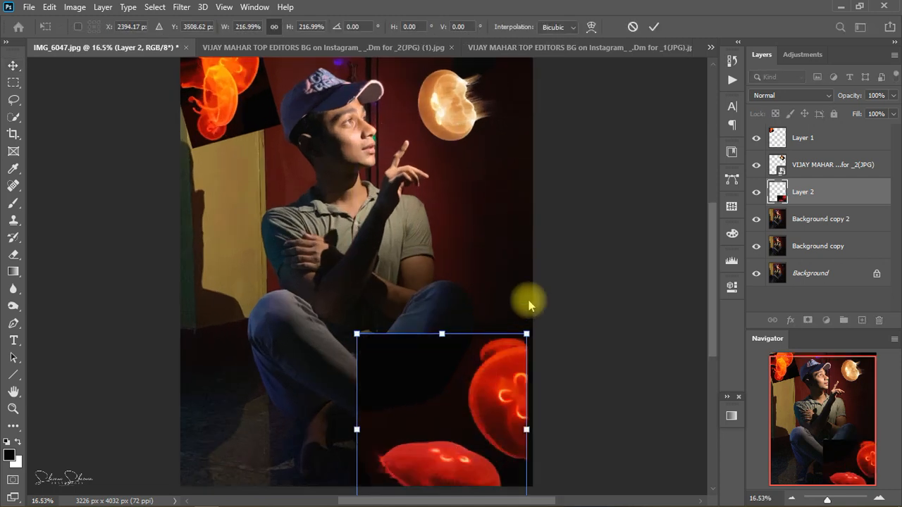
scroll(496, 396, down, 2)
drag(490, 297, 495, 285)
click(655, 27)
Set the blend mode of the red jellyfish layer and the _2(JPG) jellyfish layer to Lighter Color
click(766, 95)
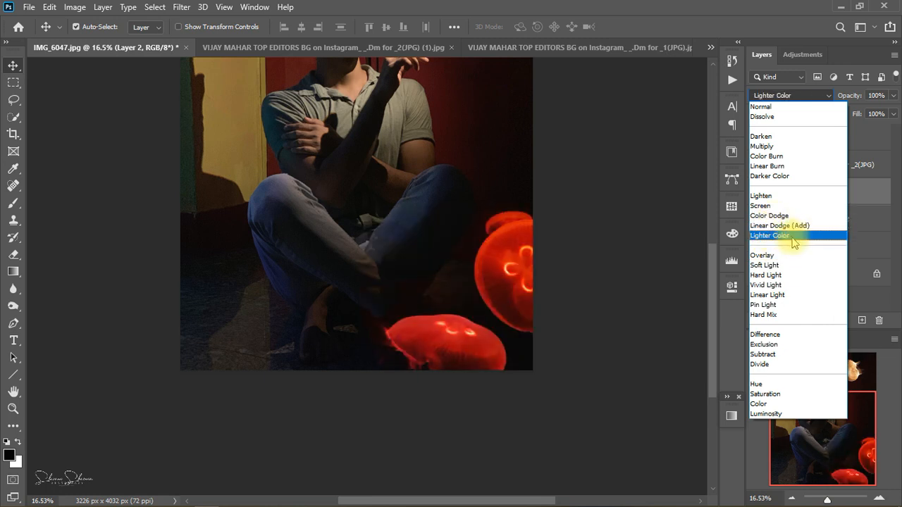
click(791, 236)
key(alt+bracketright)
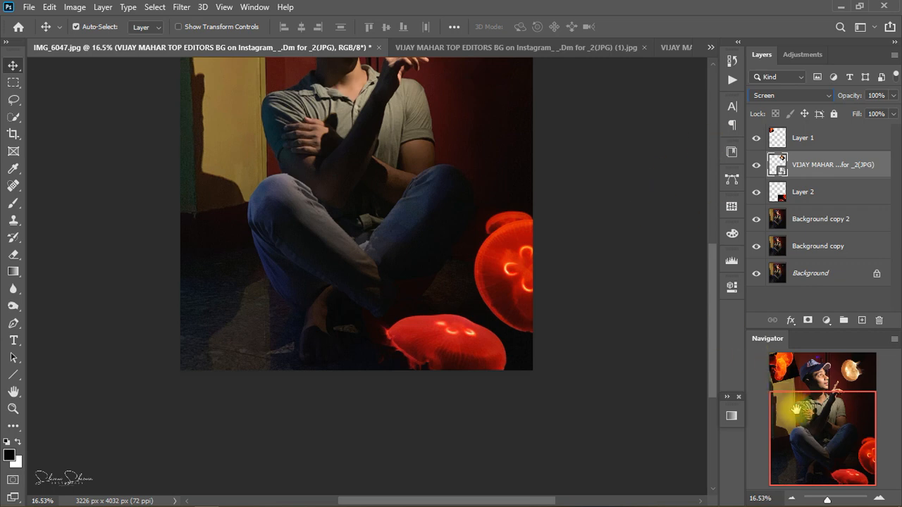
drag(796, 408, 790, 373)
click(792, 95)
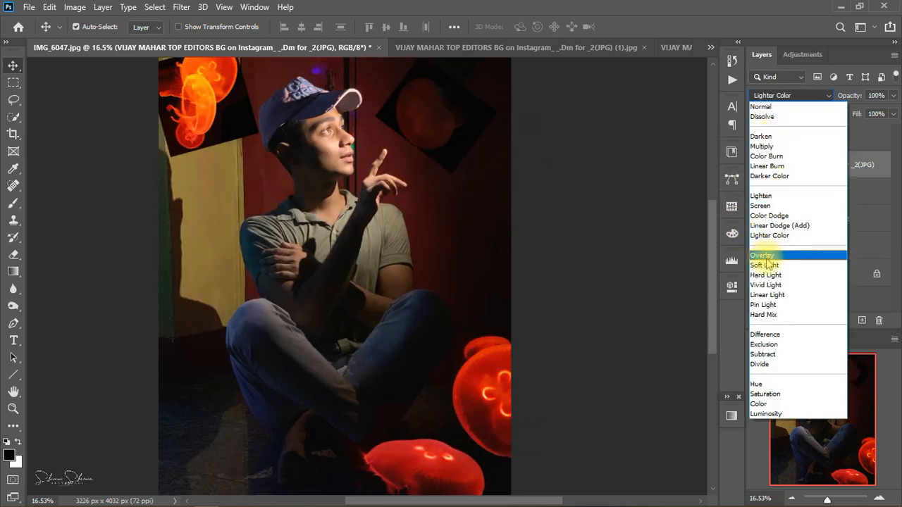
click(769, 236)
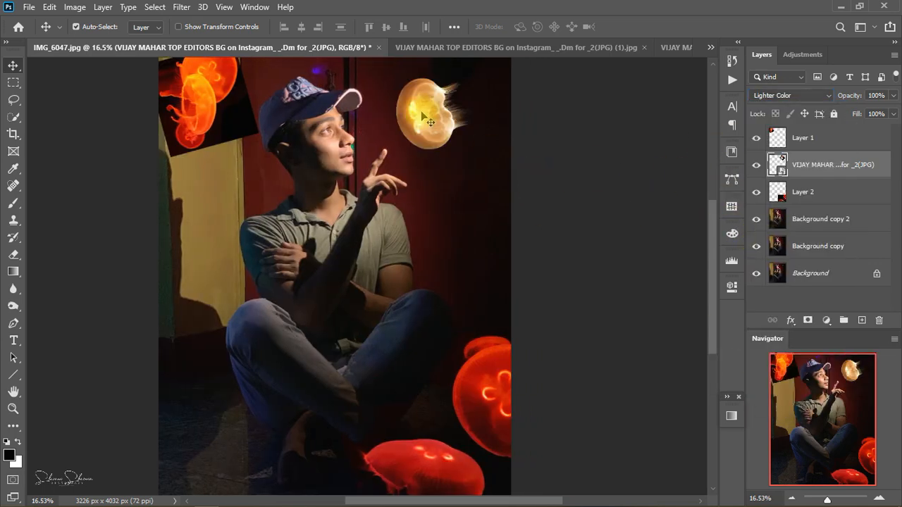
Set the blend mode of the upper-left orange jellyfish layer, Layer 1, to Screen
click(778, 137)
click(792, 95)
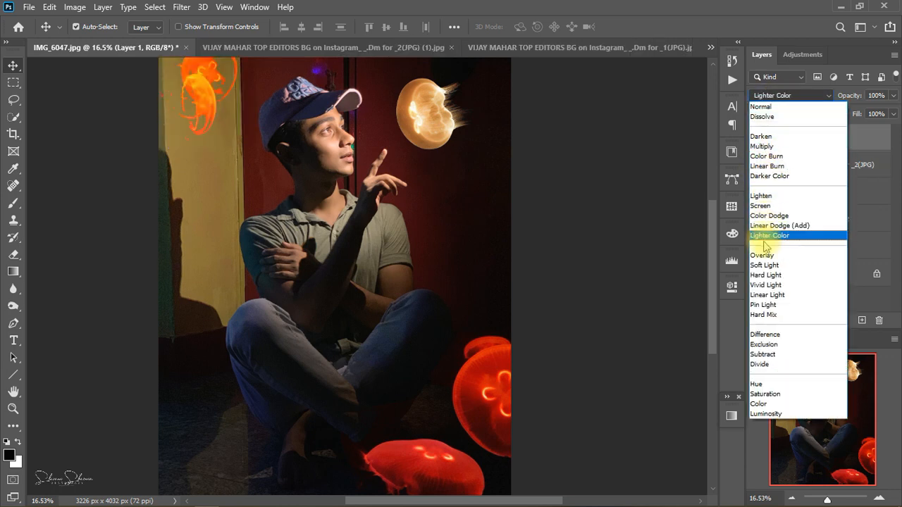
click(771, 210)
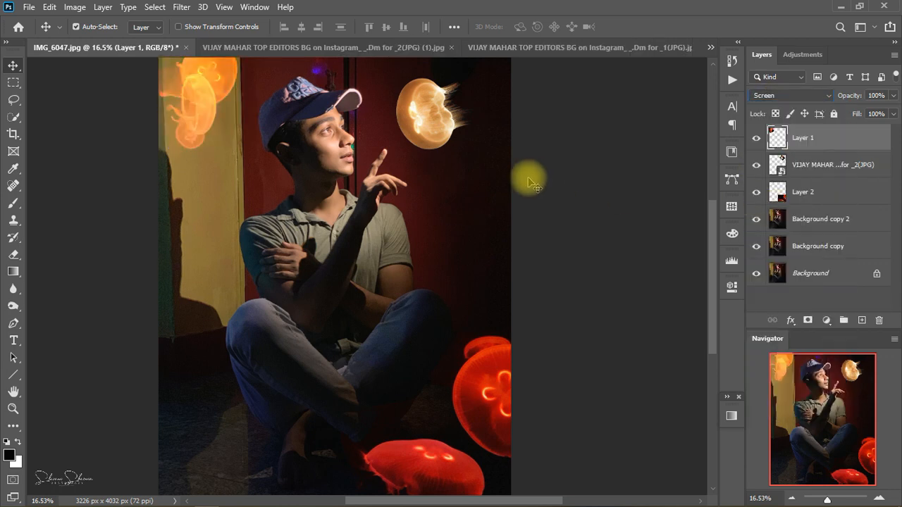
key(space)
scroll(553, 198, down, 5)
key(super)
scroll(559, 190, up, 2)
click(530, 191)
scroll(534, 192, down, 1)
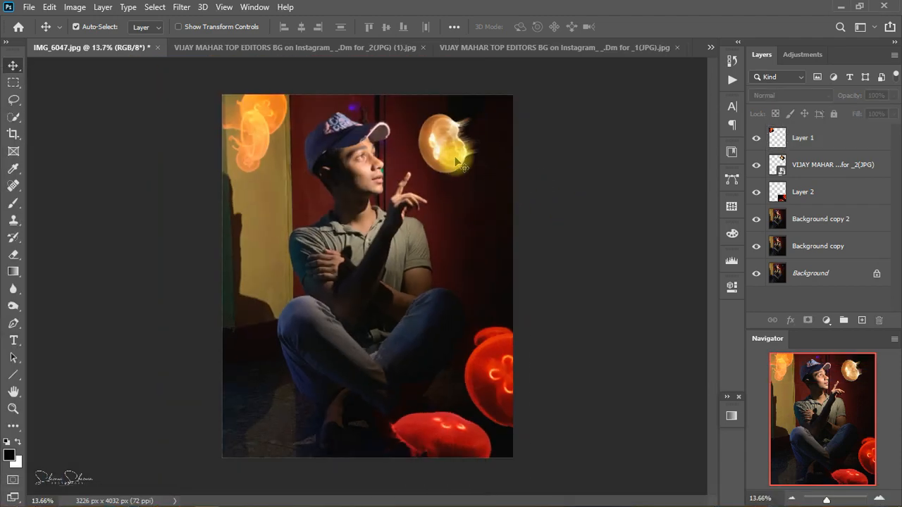
Add a Hue/Saturation adjustment above Layer 1 and clip it to that layer
click(840, 137)
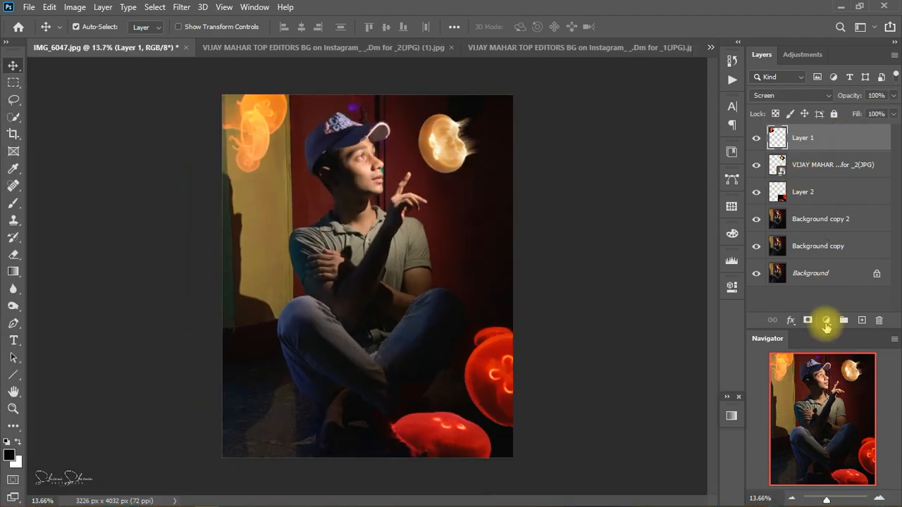
click(825, 320)
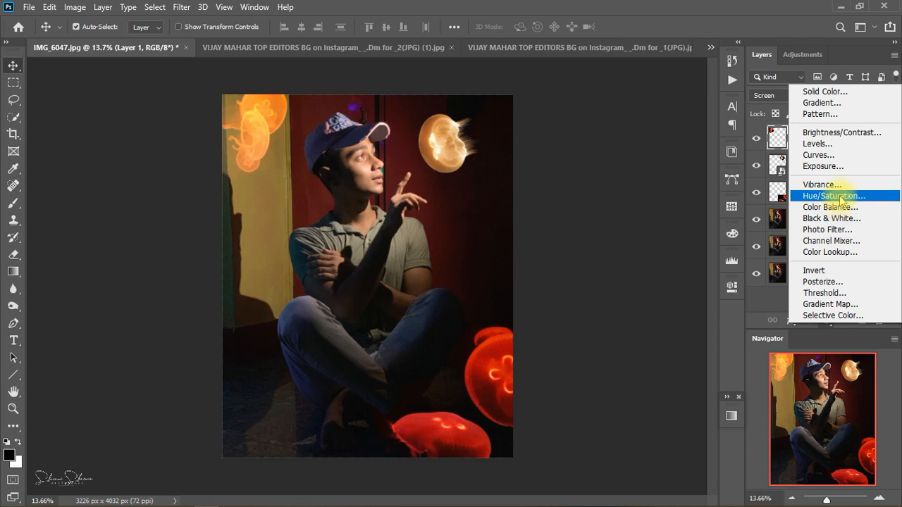
click(836, 196)
click(618, 487)
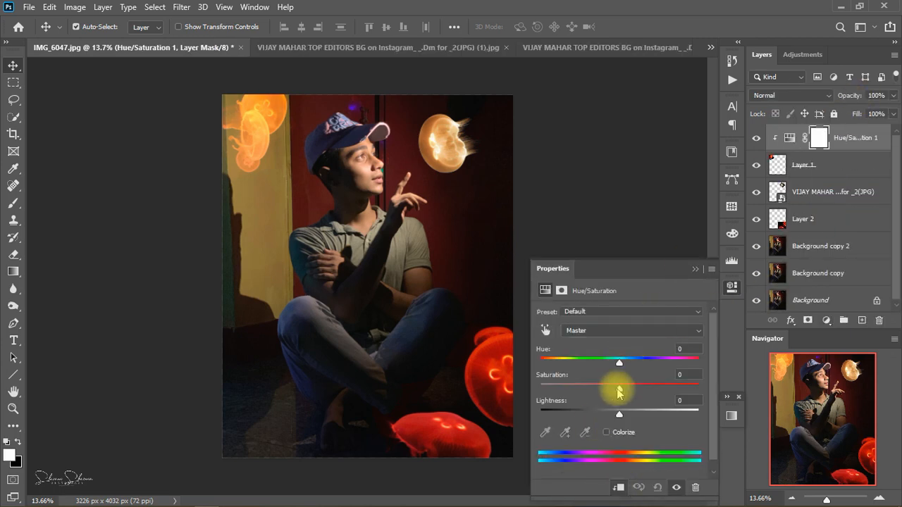
Set Layer 1's clipped Hue/Saturation adjustment to Hue +8, Saturation -12 and Lightness -3
drag(617, 388, 519, 410)
drag(632, 415, 607, 414)
drag(554, 390, 608, 386)
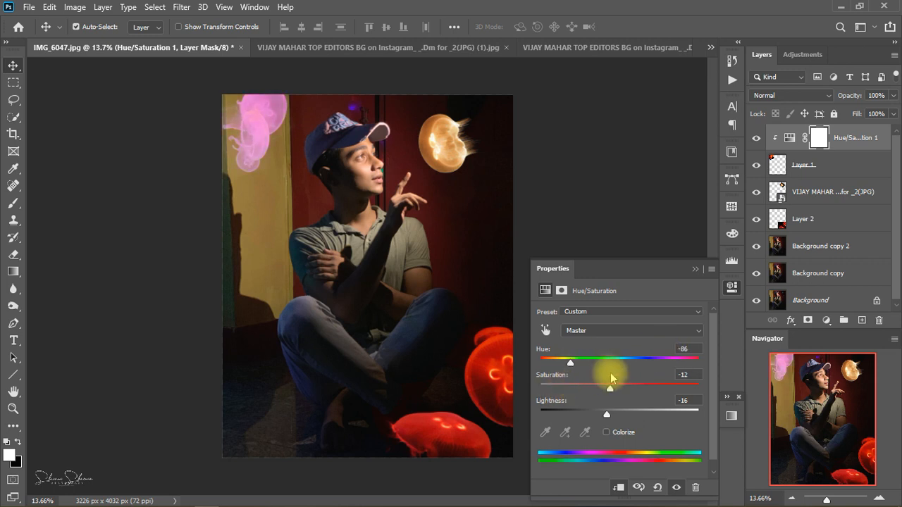
drag(569, 361, 620, 362)
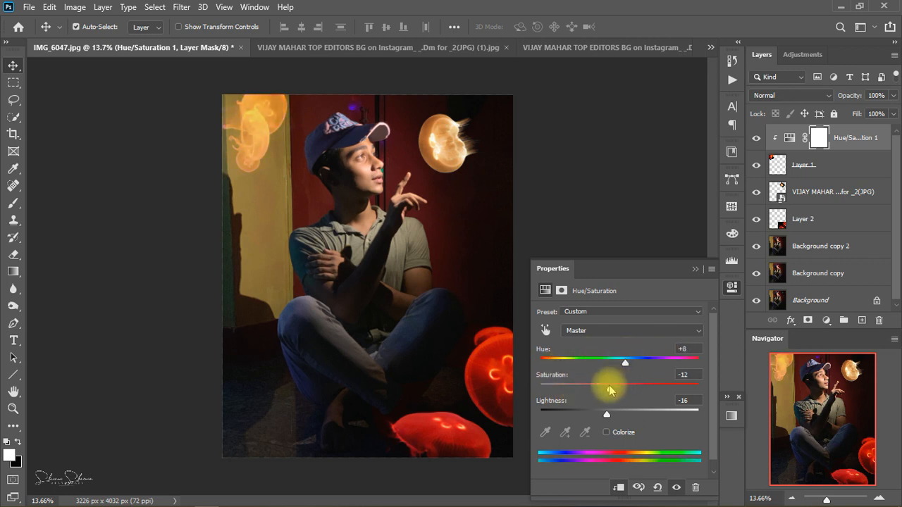
drag(617, 417, 619, 417)
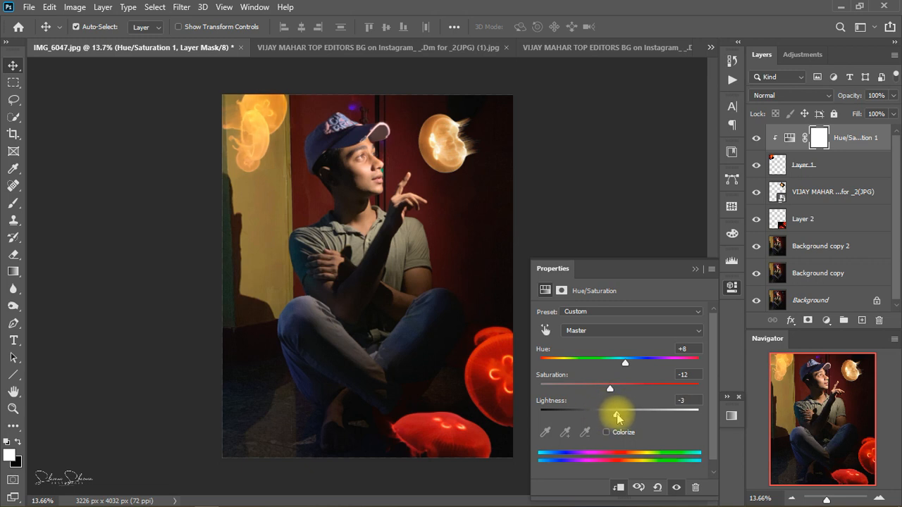
click(694, 271)
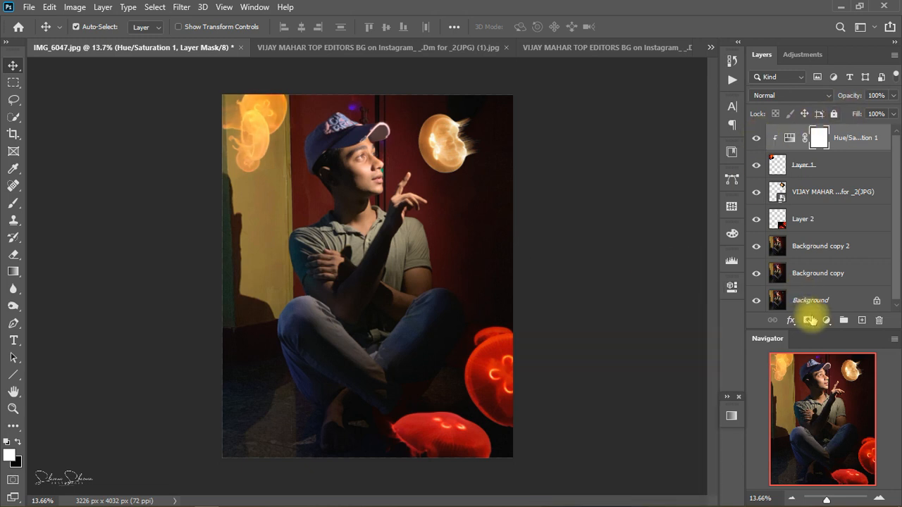
Add a second Hue/Saturation adjustment, place it directly above the _2(JPG) jellyfish layer and clip it to that layer
click(826, 320)
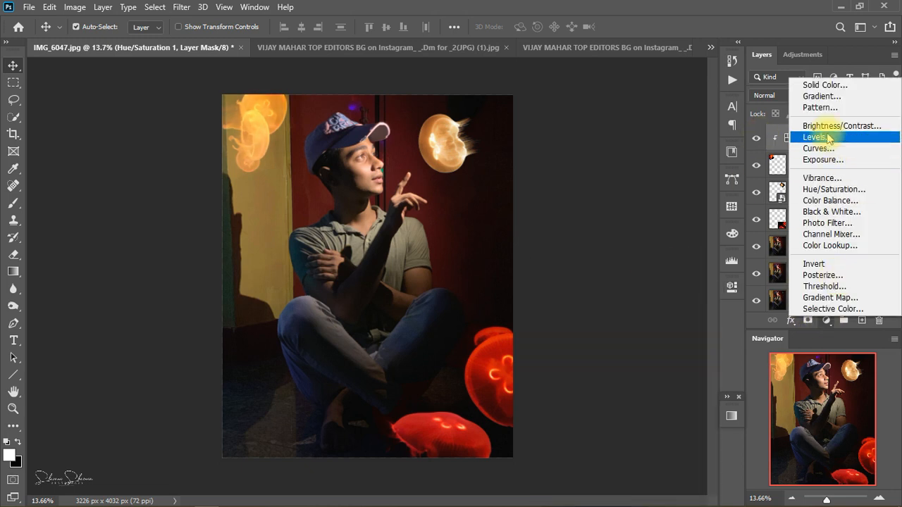
click(834, 189)
click(616, 488)
drag(862, 138, 830, 203)
key(ctrl+z)
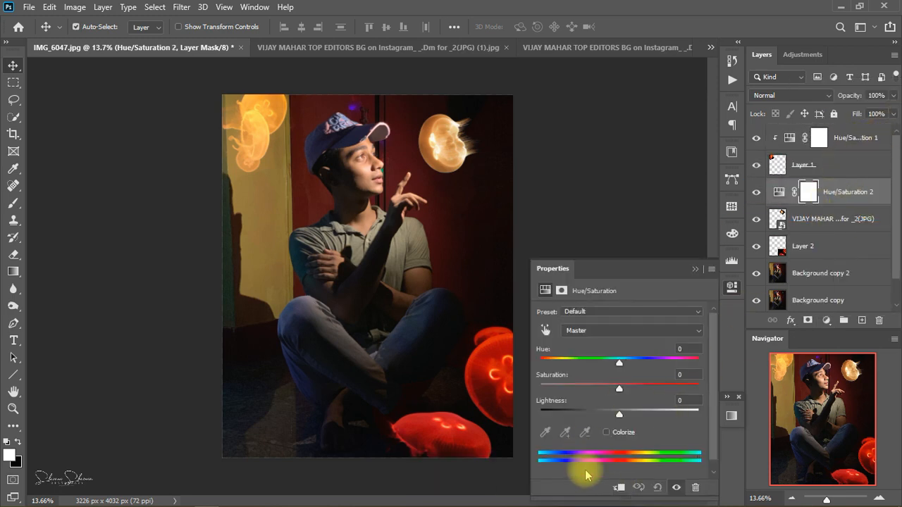
click(617, 486)
Set the _2(JPG) jellyfish's Hue/Saturation adjustment to Saturation +12 and Lightness -1
scroll(618, 336, down, 1)
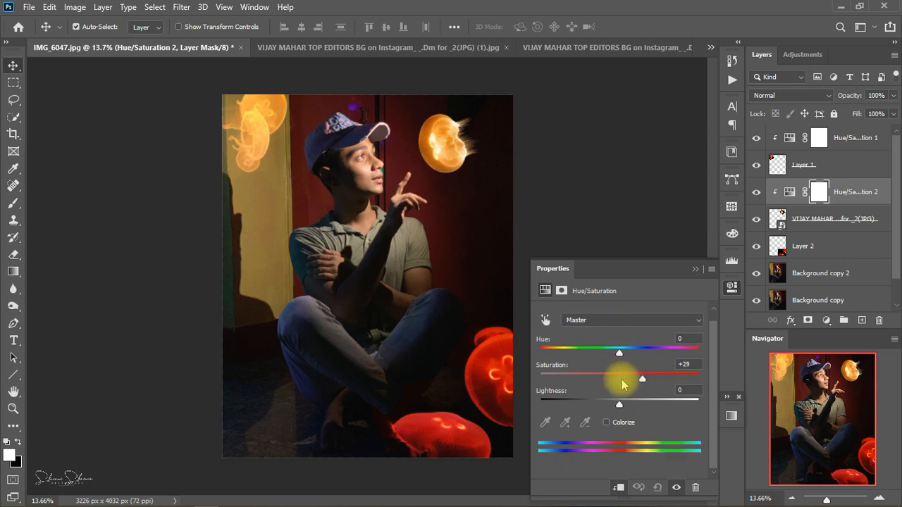
drag(622, 384, 620, 359)
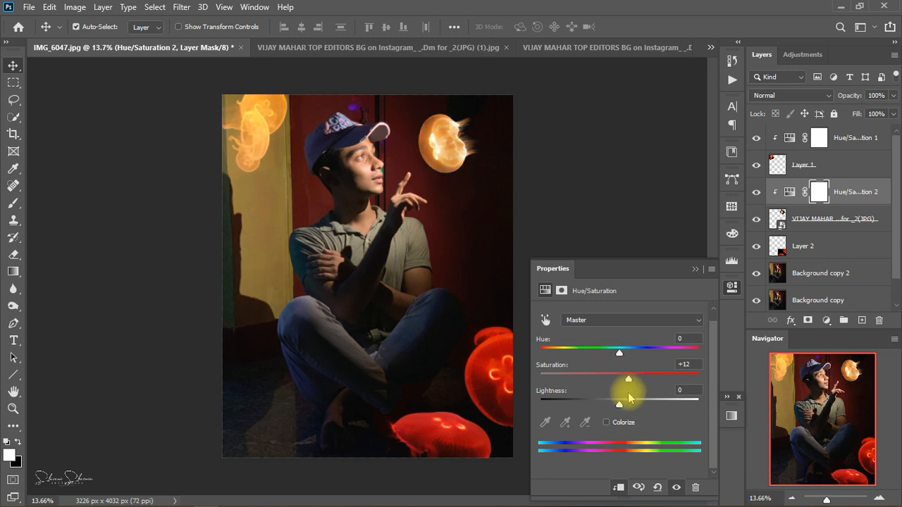
mouse_move(620, 403)
mouse_down()
mouse_move(605, 407)
mouse_move(624, 406)
mouse_up()
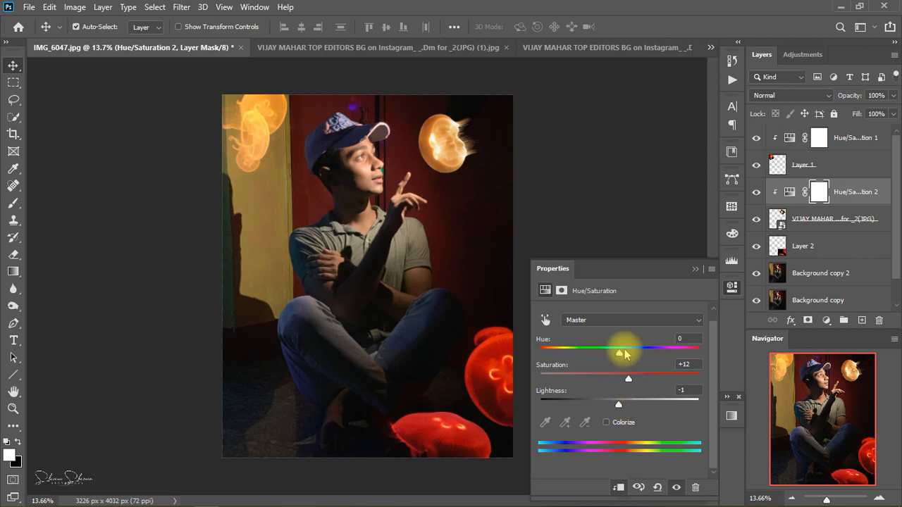
click(694, 270)
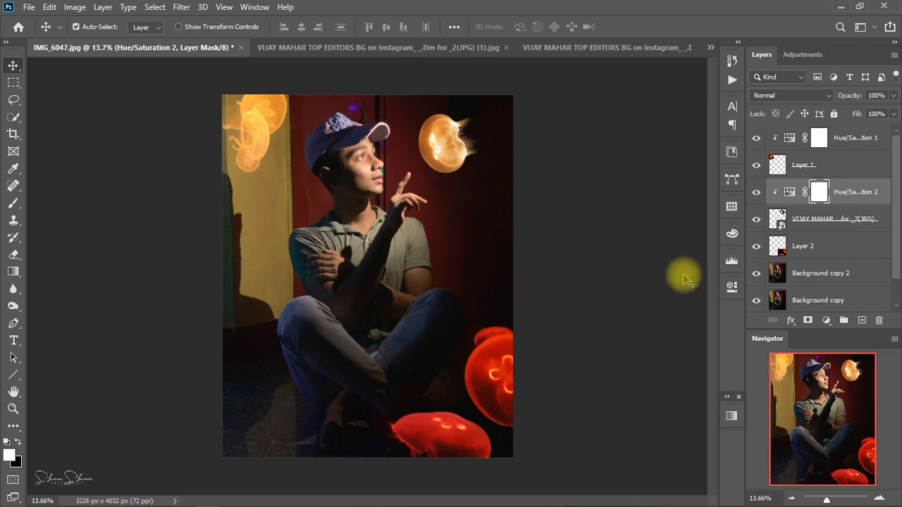
Add a Hue/Saturation adjustment above the red jellyfish layer, Layer 2, and clip it to that layer
click(836, 224)
click(825, 243)
click(826, 320)
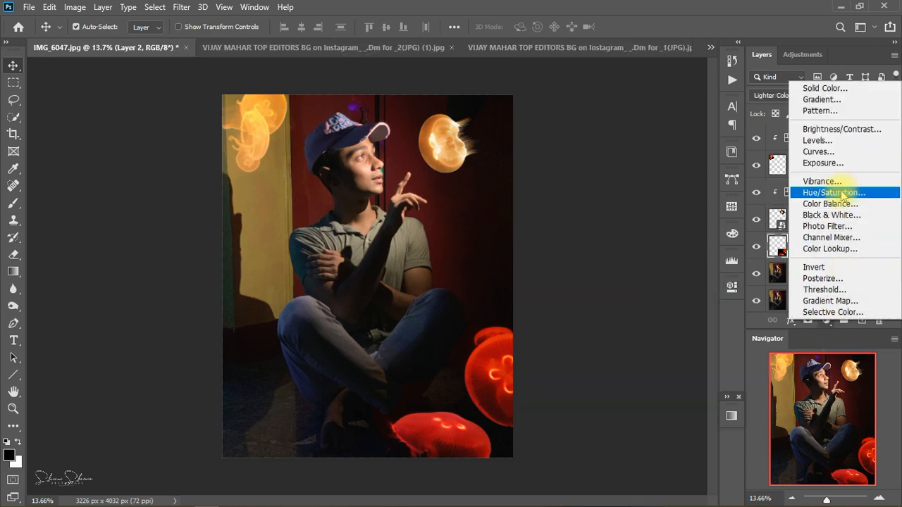
click(836, 195)
click(617, 488)
Recolor the red jellyfish to blue with Hue -180, Saturation +13 and Lightness -25
drag(619, 361, 541, 368)
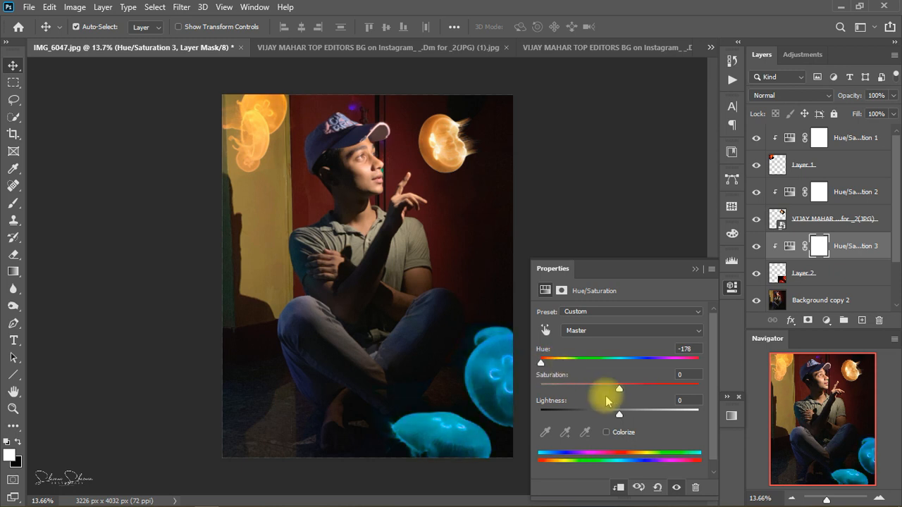
drag(604, 392, 598, 416)
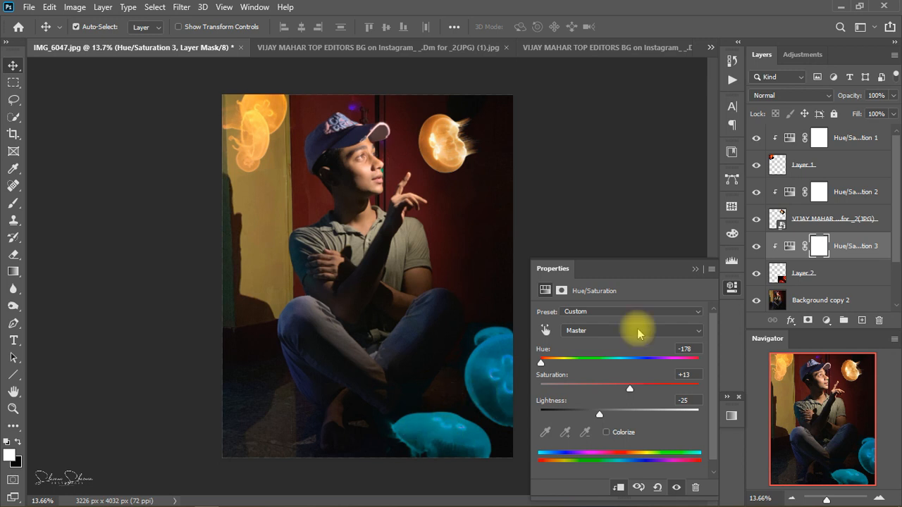
drag(543, 366, 540, 362)
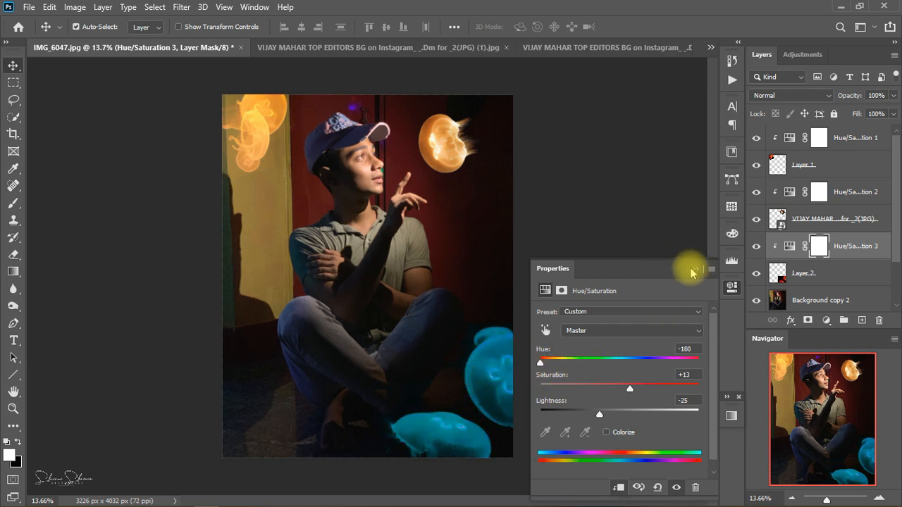
click(692, 270)
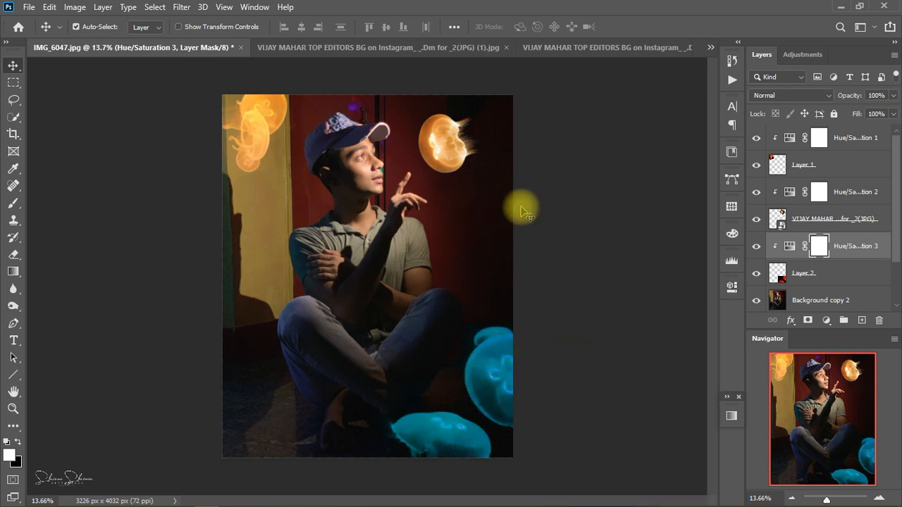
Merge the topmost Hue/Saturation adjustment down into Layer 1
click(856, 144)
right_click(847, 141)
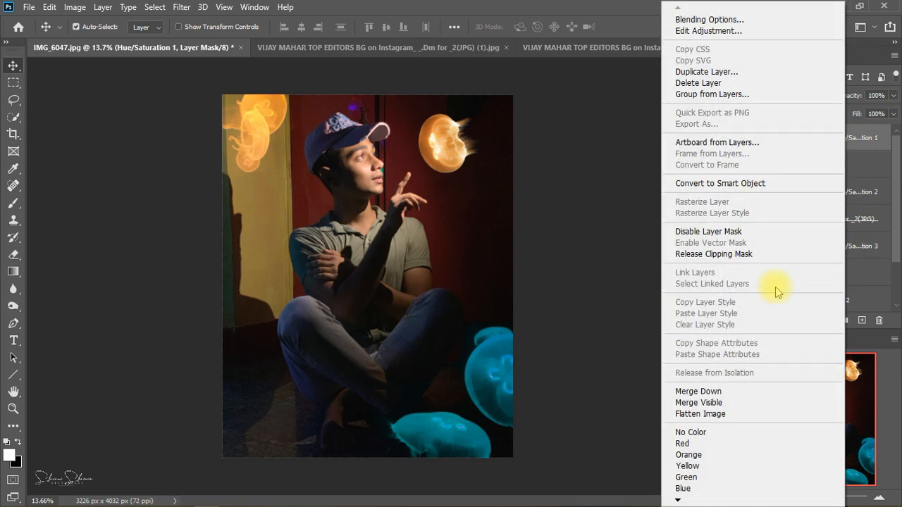
click(761, 391)
Turn the _2(JPG) jellyfish smart object into a regular layer and merge its clipped Hue/Saturation adjustment into it
click(851, 170)
right_click(851, 170)
click(725, 400)
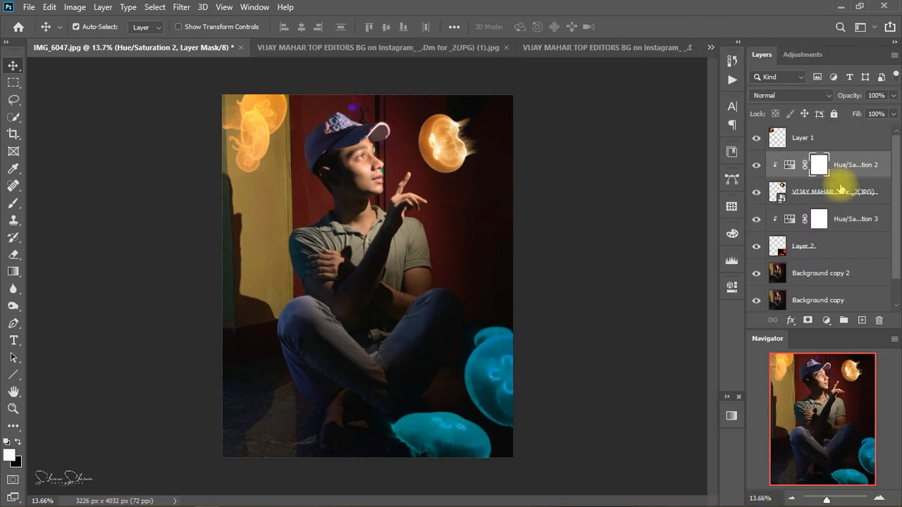
right_click(815, 202)
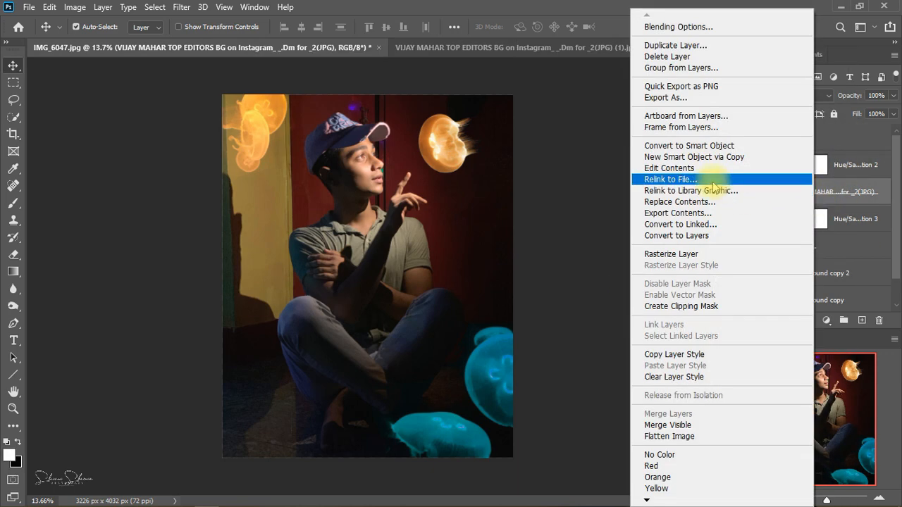
click(707, 235)
right_click(812, 194)
click(593, 297)
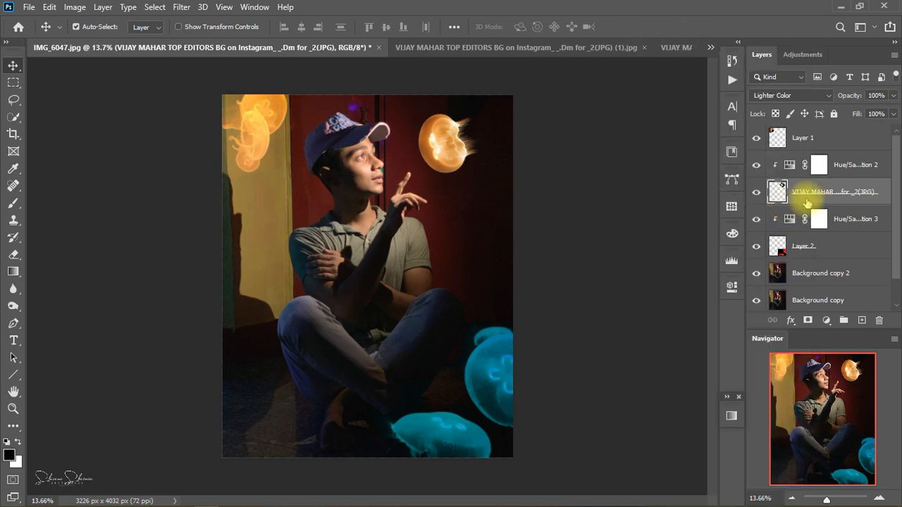
right_click(853, 163)
click(732, 391)
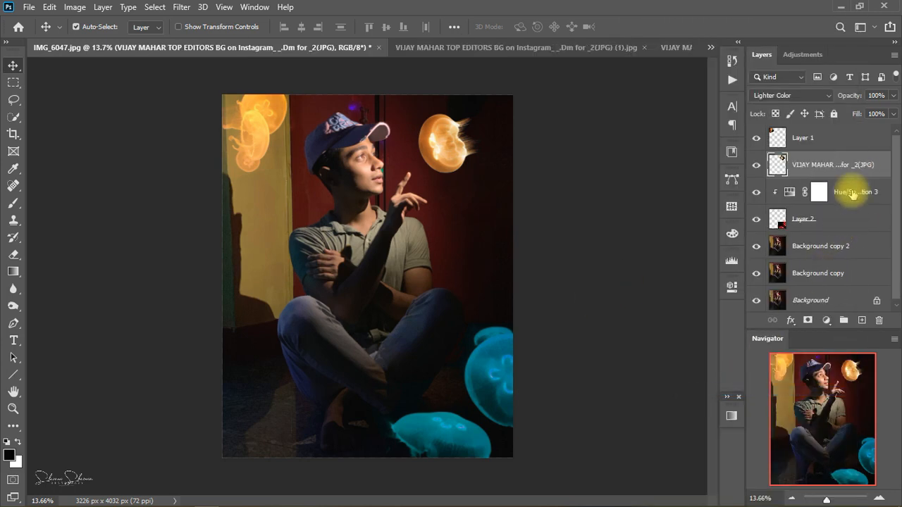
Merge the remaining Hue/Saturation adjustment down into the blue jellyfish layer, Layer 2
right_click(861, 192)
click(735, 391)
mouse_move(756, 191)
mouse_down()
mouse_move(755, 139)
mouse_move(755, 193)
mouse_up()
Bring the orange jellyfish image _1(JPG) into IMG_6047.jpg again as a new layer, placed beside the subject's raised arm on the right
click(644, 49)
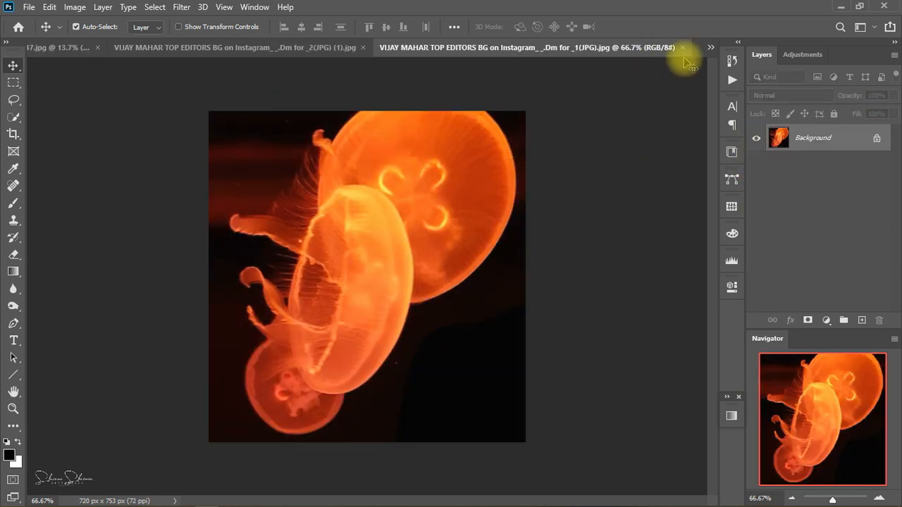
click(710, 47)
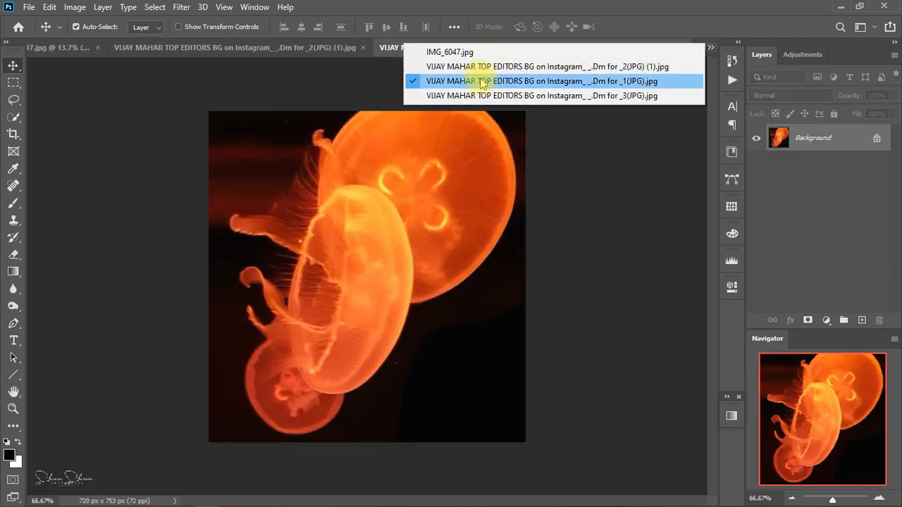
click(481, 82)
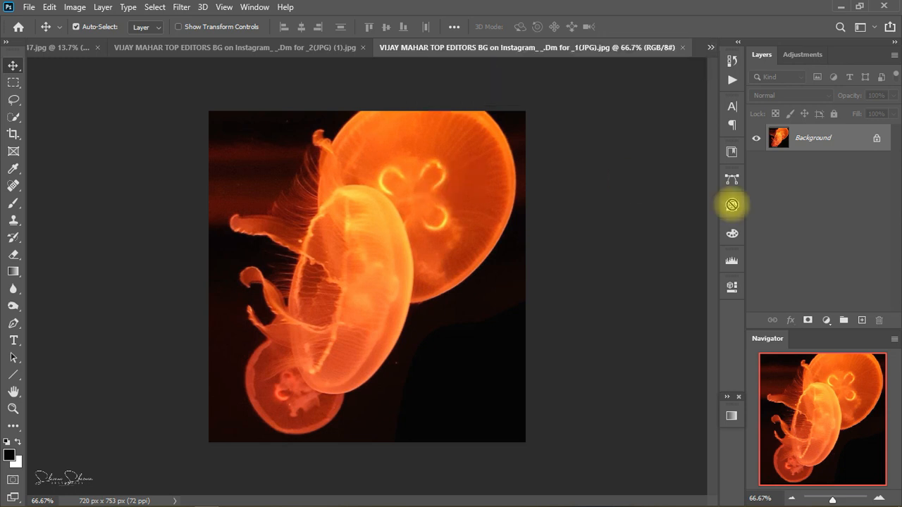
click(62, 47)
drag(405, 253, 407, 252)
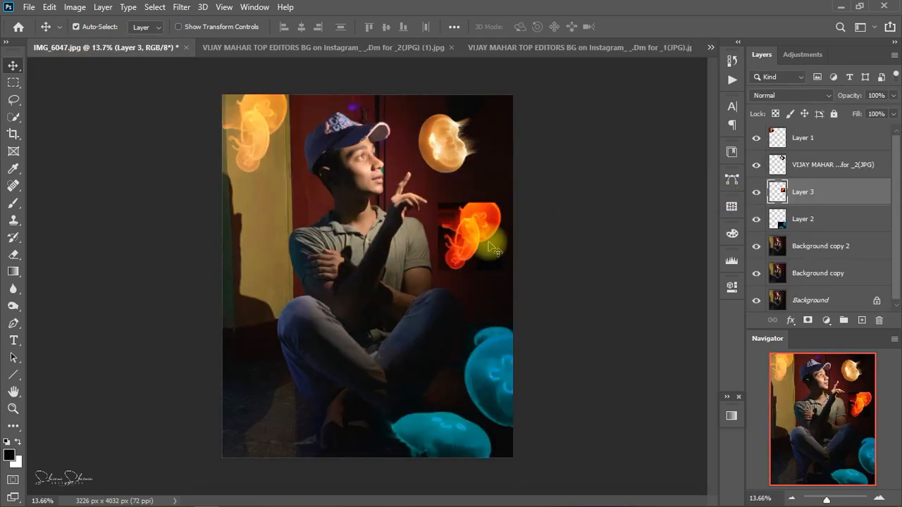
Rotate the orange jellyfish on Layer 3, move it to the photo's lower-left edge beside the knee, and blend it with Screen
key(ctrl+t)
drag(470, 239, 220, 354)
click(654, 27)
scroll(224, 345, up, 3)
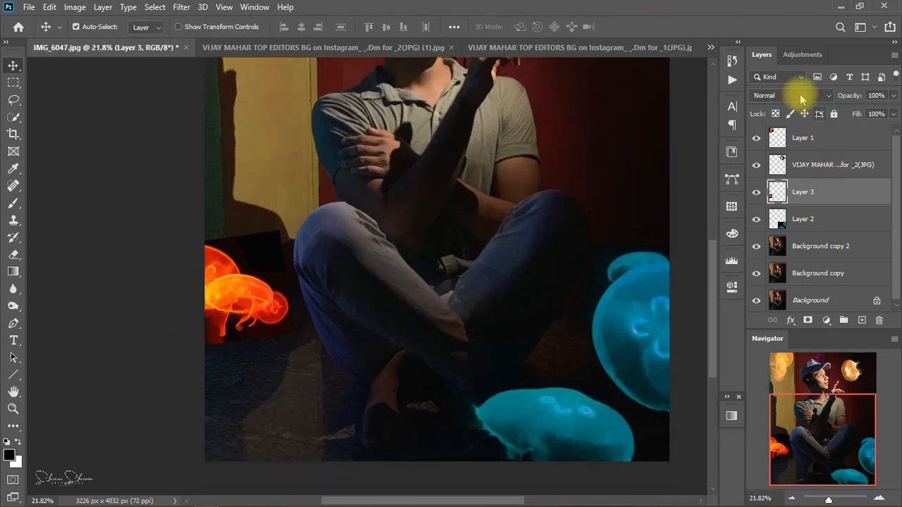
click(793, 95)
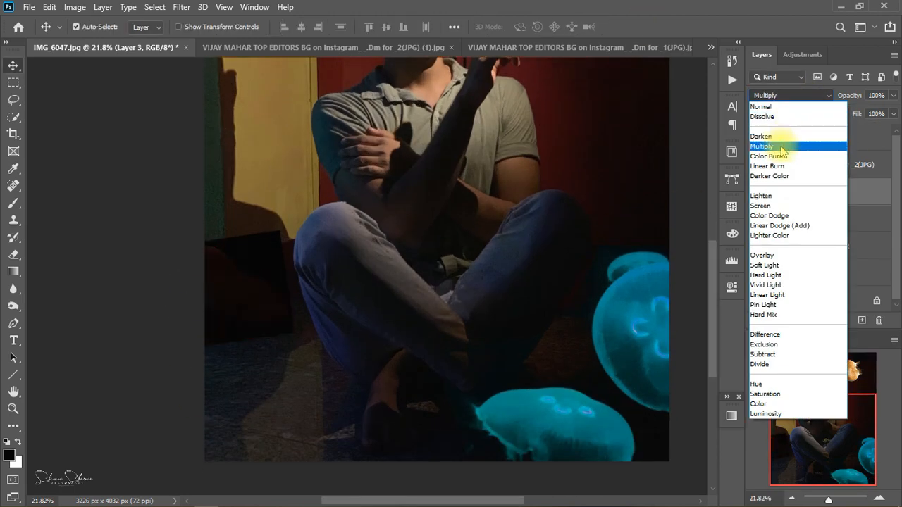
click(777, 205)
Erase the leftover rectangular background around the lower-left orange jellyfish on Layer 3 with a soft 136 px Eraser
scroll(243, 310, up, 3)
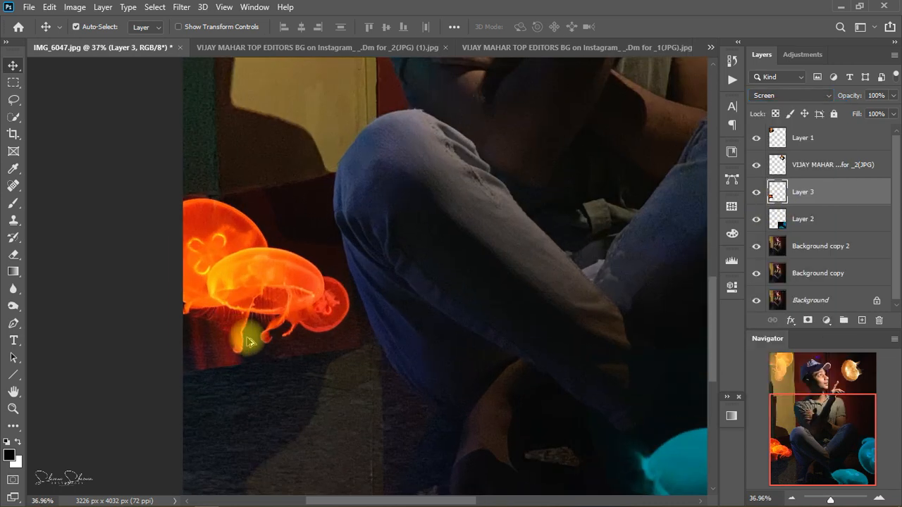
click(12, 254)
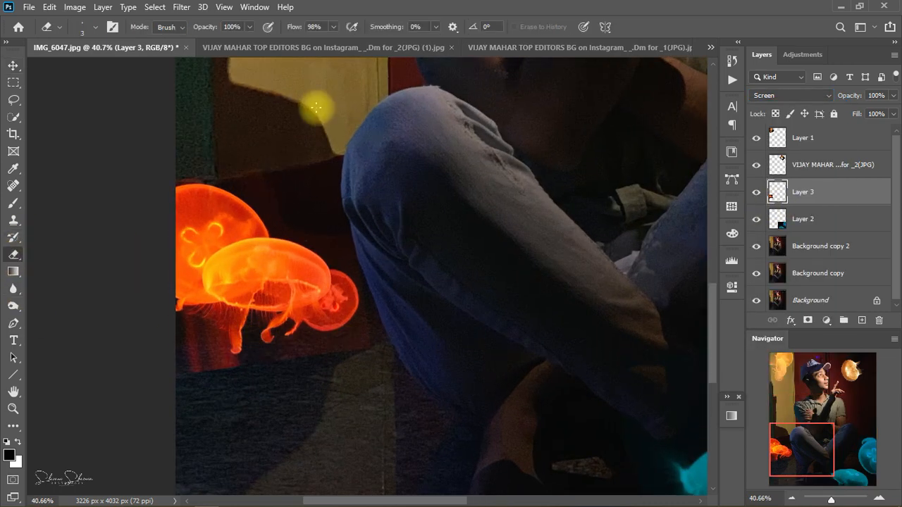
right_click(316, 108)
click(438, 147)
click(260, 183)
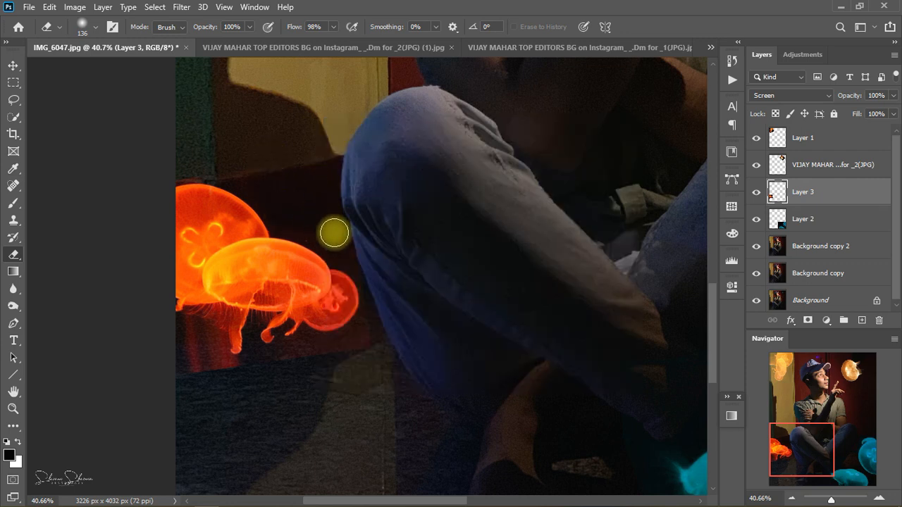
key(ctrl+alt+z)
key(ctrl+z)
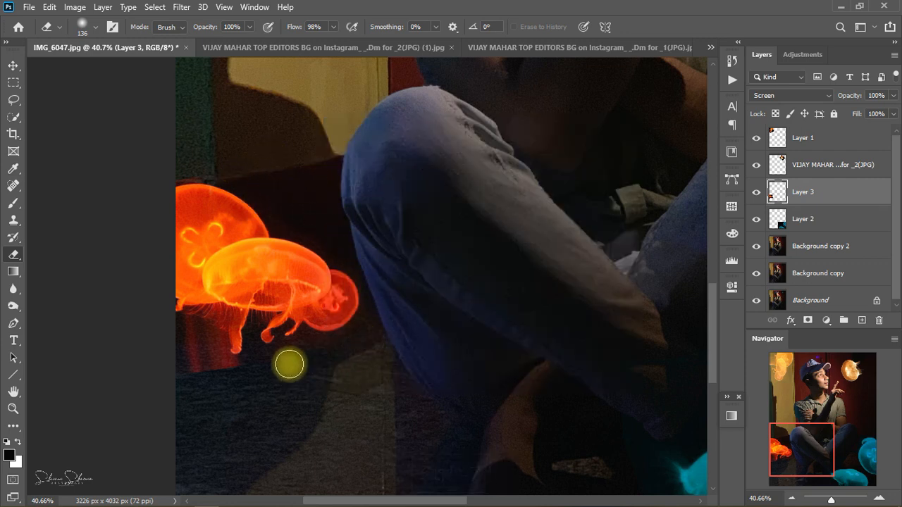
scroll(255, 361, down, 3)
scroll(255, 360, down, 2)
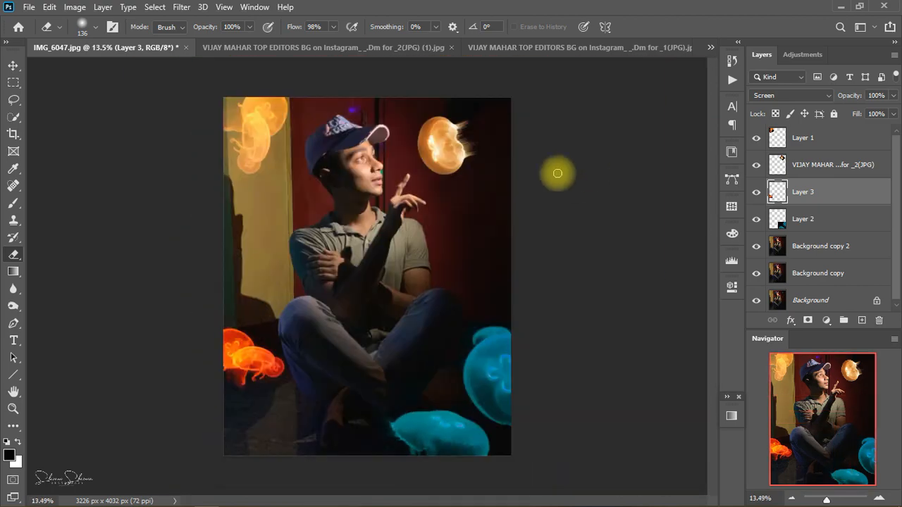
click(821, 141)
click(756, 139)
click(757, 140)
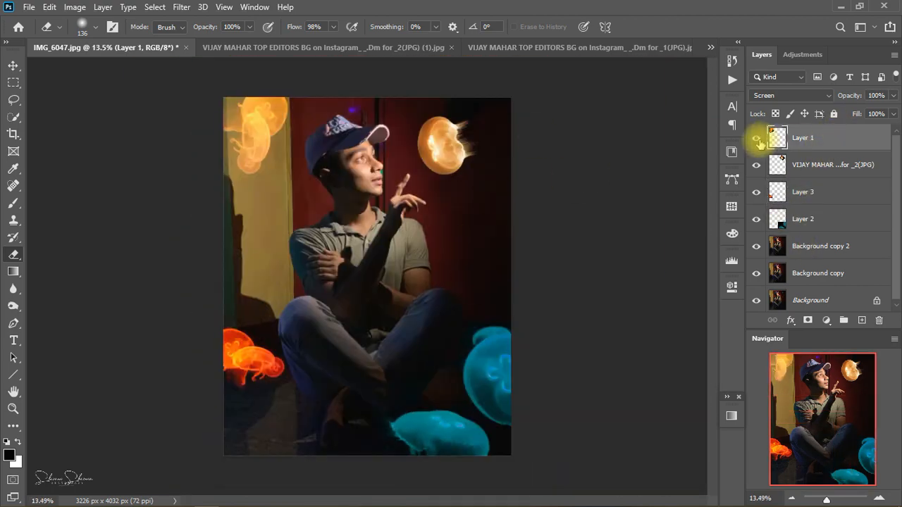
click(826, 320)
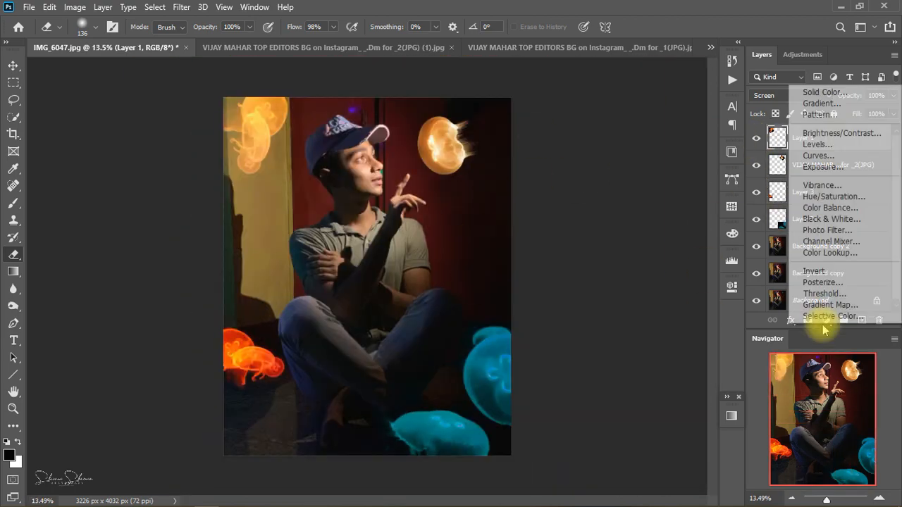
click(838, 219)
click(709, 259)
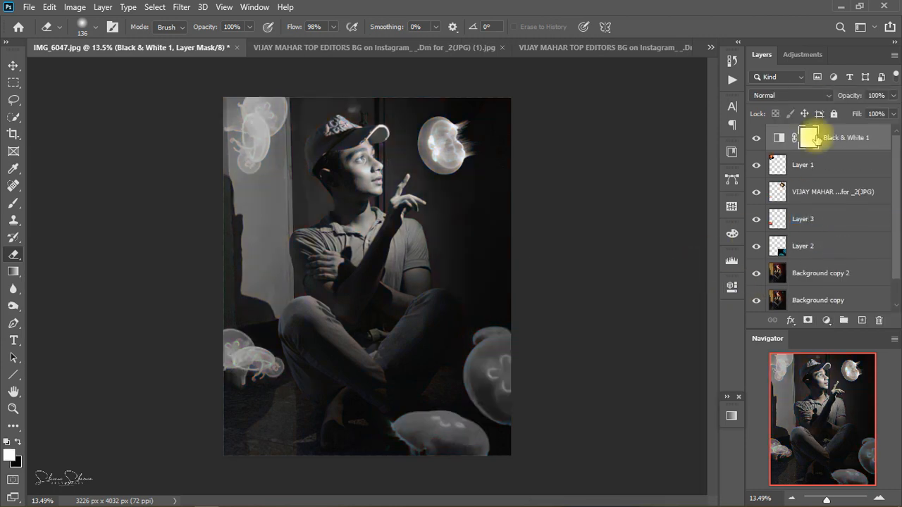
click(878, 320)
click(826, 319)
click(828, 194)
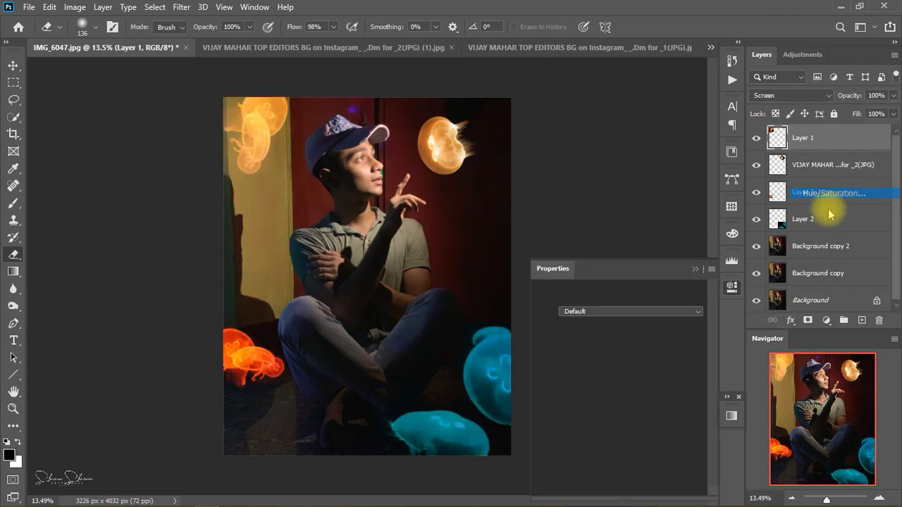
mouse_move(622, 364)
mouse_down()
mouse_move(596, 377)
mouse_move(626, 368)
mouse_up()
key(ctrl+alt+z)
click(695, 268)
Move Layer 3 to the top of the layer stack and remove the unwanted Hue/Saturation adjustment above Layer 1
click(828, 186)
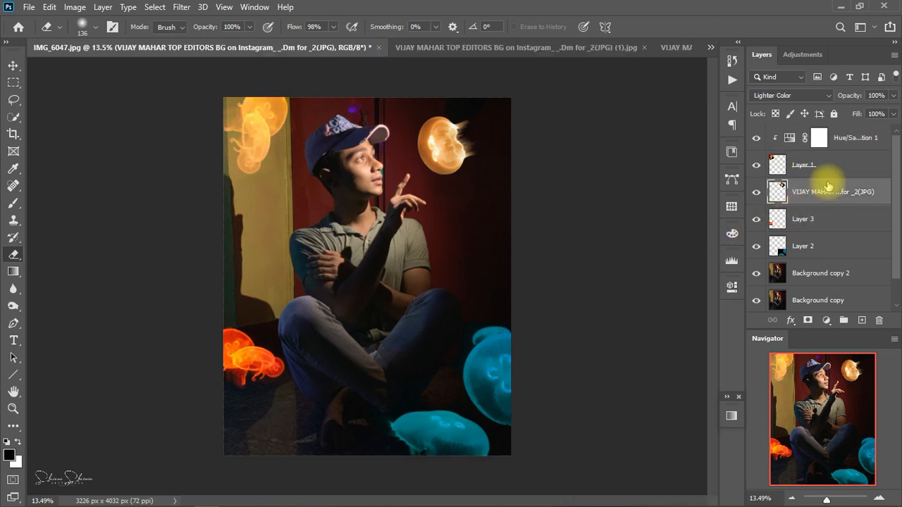
drag(822, 222, 818, 155)
key(ctrl+alt+z)
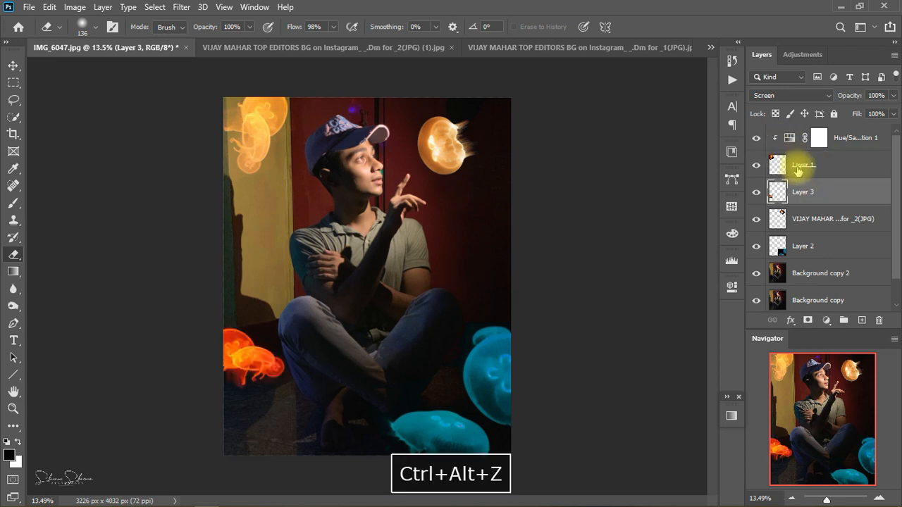
scroll(830, 170, down, 1)
drag(830, 171, 825, 140)
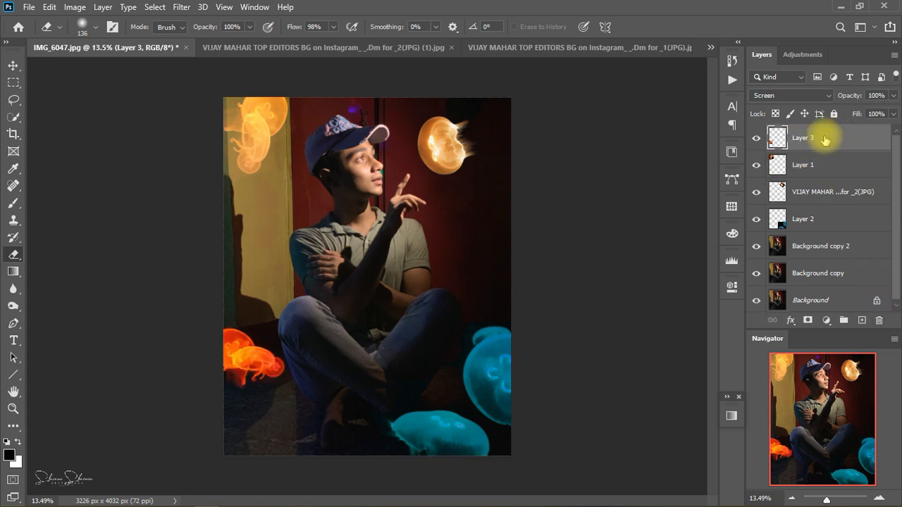
Add a Hue/Saturation adjustment clipped to Layer 3 with Hue +21 and Saturation +8
click(824, 319)
click(822, 191)
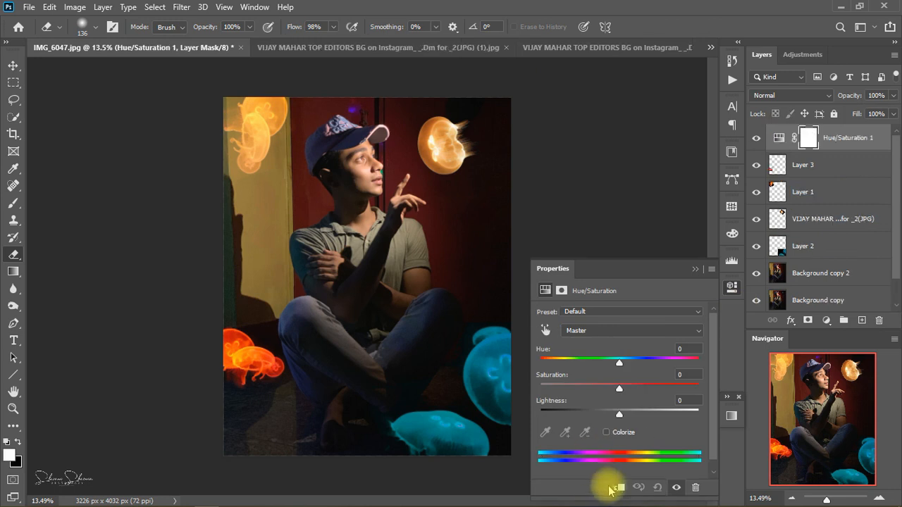
mouse_move(622, 367)
mouse_down()
mouse_move(644, 363)
mouse_move(636, 365)
mouse_up()
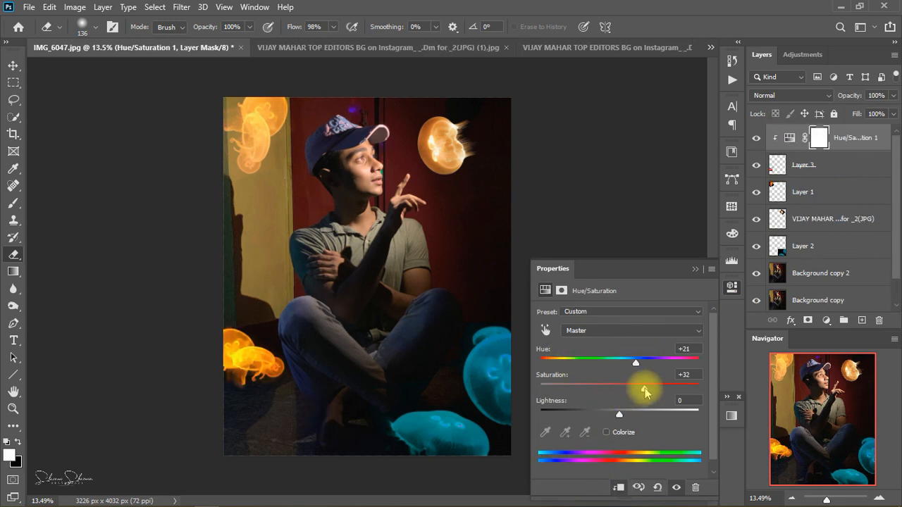
drag(627, 411, 612, 424)
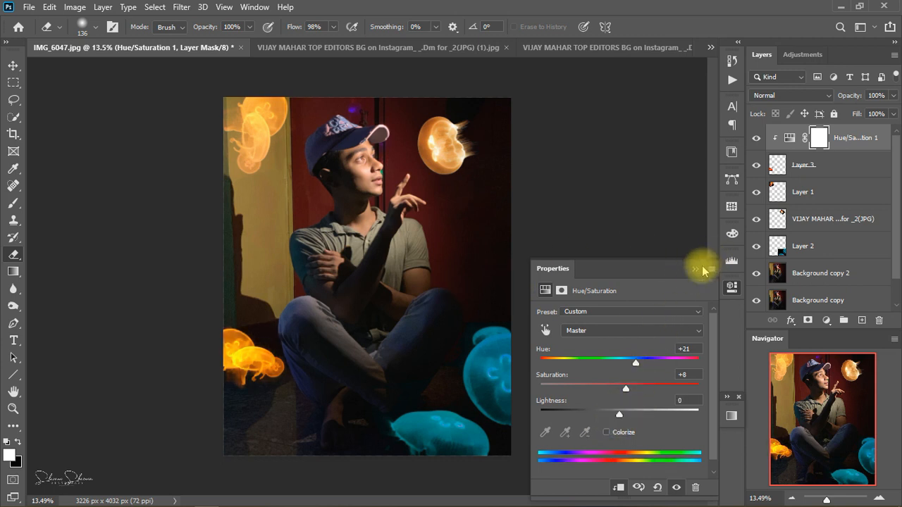
click(699, 269)
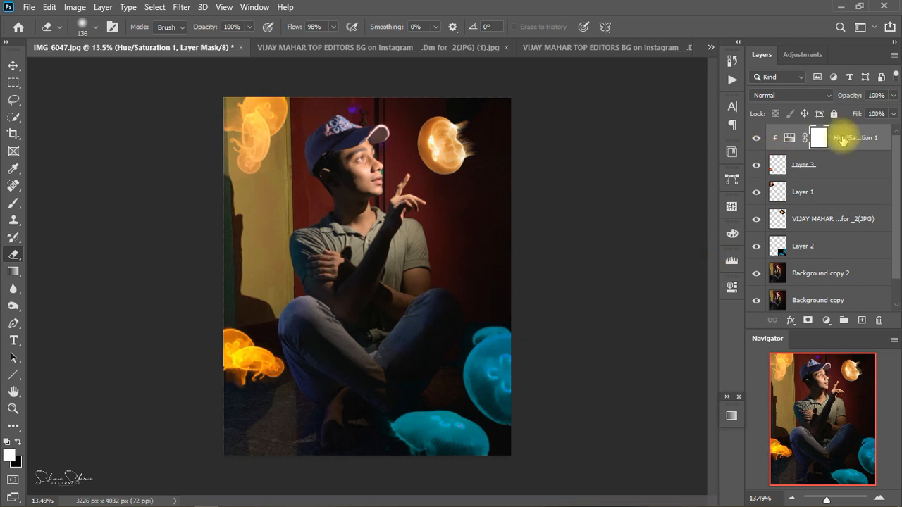
Merge the clipped Hue/Saturation adjustment down into Layer 3
click(846, 196)
click(838, 166)
right_click(861, 138)
click(779, 391)
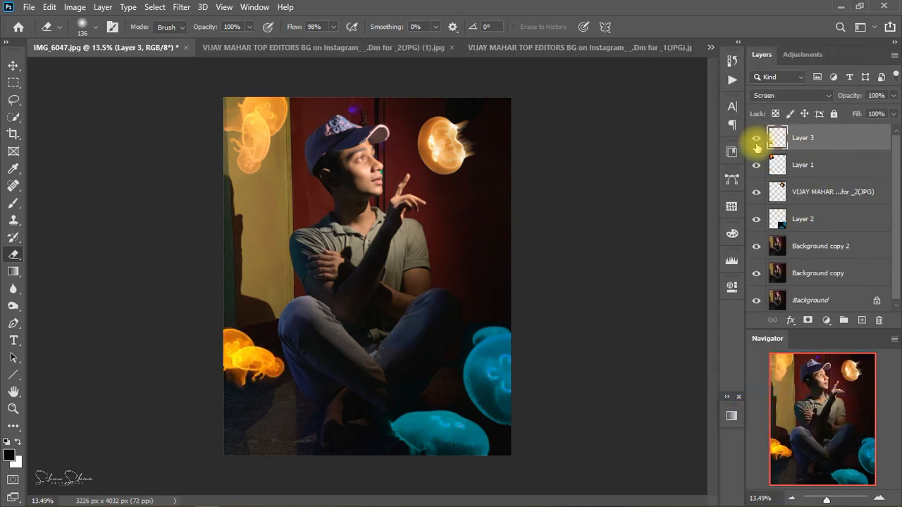
Apply a Gaussian Blur with a radius of about 18 pixels to the blue jellyfish on Layer 2
click(13, 64)
click(483, 373)
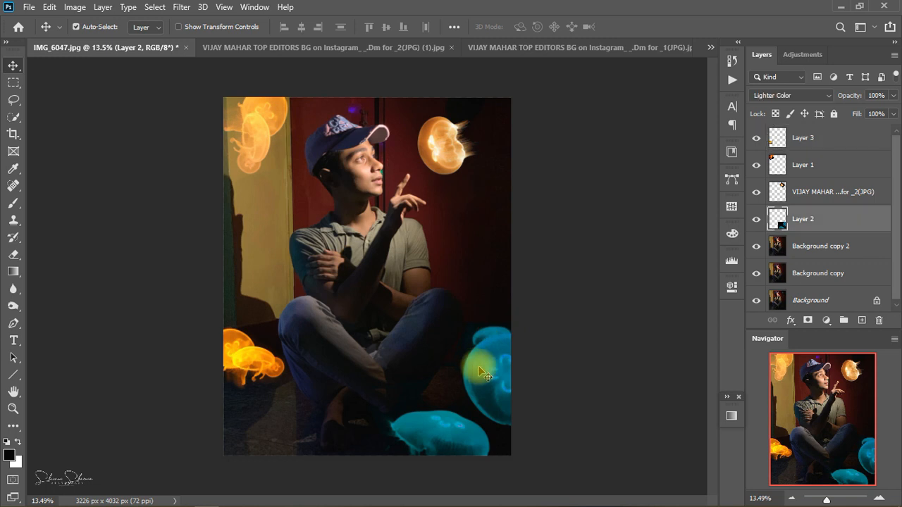
click(182, 7)
mouse_move(212, 155)
click(381, 209)
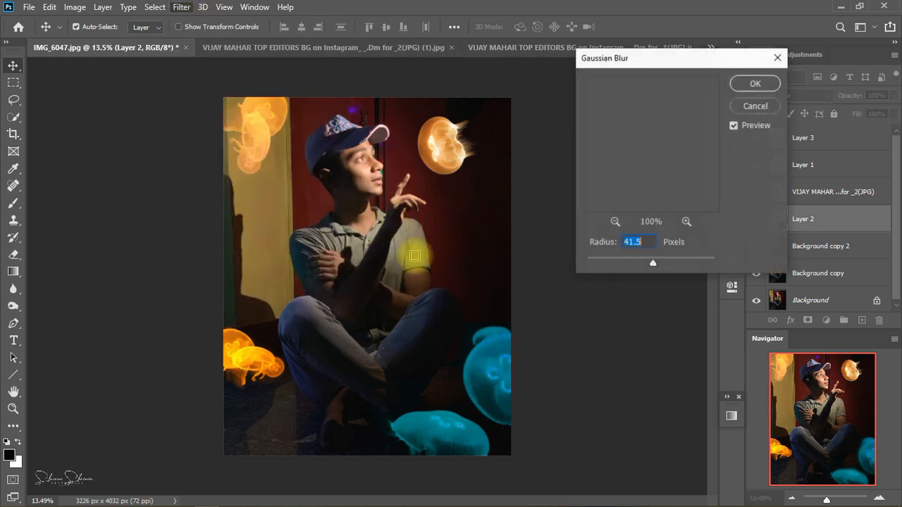
drag(638, 262, 636, 264)
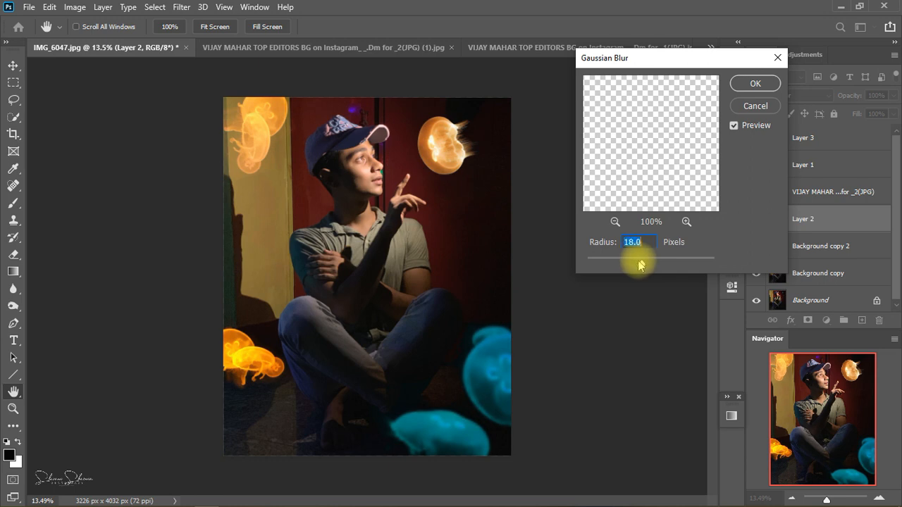
click(751, 86)
Enlarge the blurred blue jellyfish on Layer 2 to 165.84% and reposition them over the photo's lower-right corner
key(ctrl+t)
drag(511, 319, 625, 237)
drag(535, 335, 467, 378)
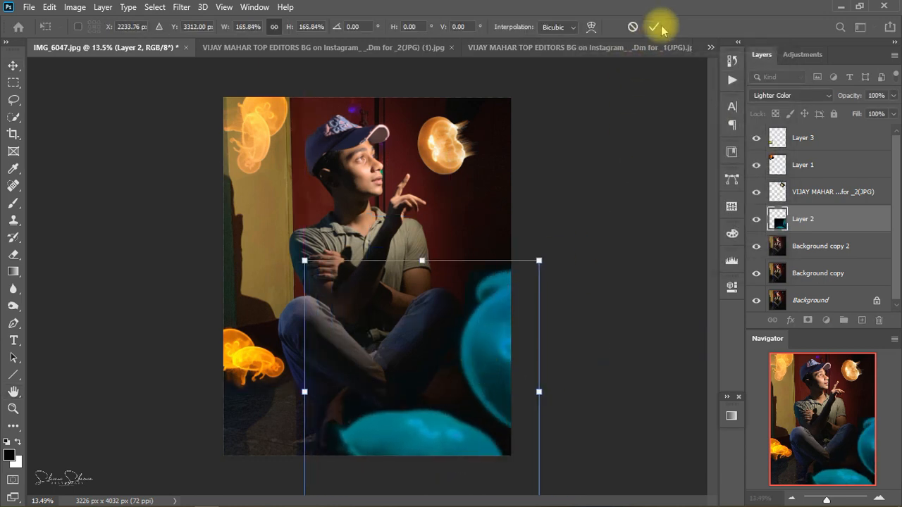
click(653, 27)
Erase the unwanted background of Layer 2 around the blue jellyfish and the subject's knee with the soft Eraser
scroll(391, 334, up, 4)
click(13, 254)
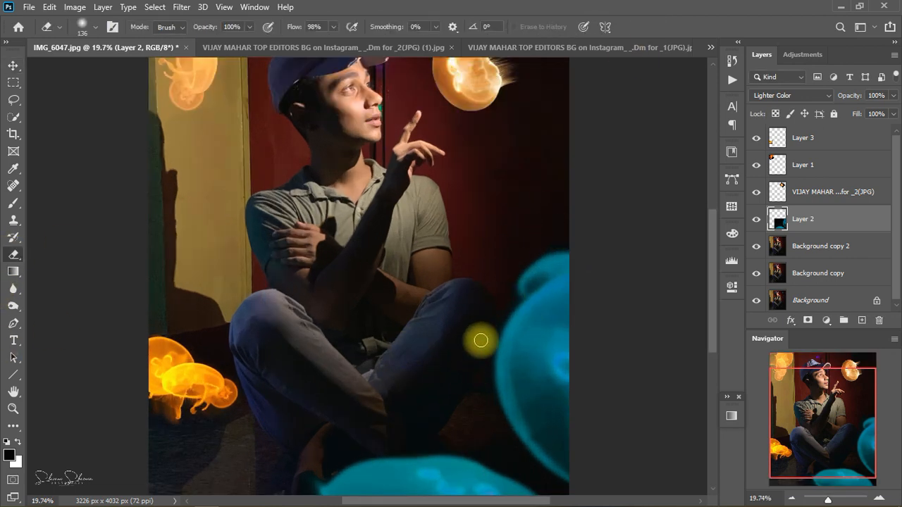
scroll(465, 387, down, 4)
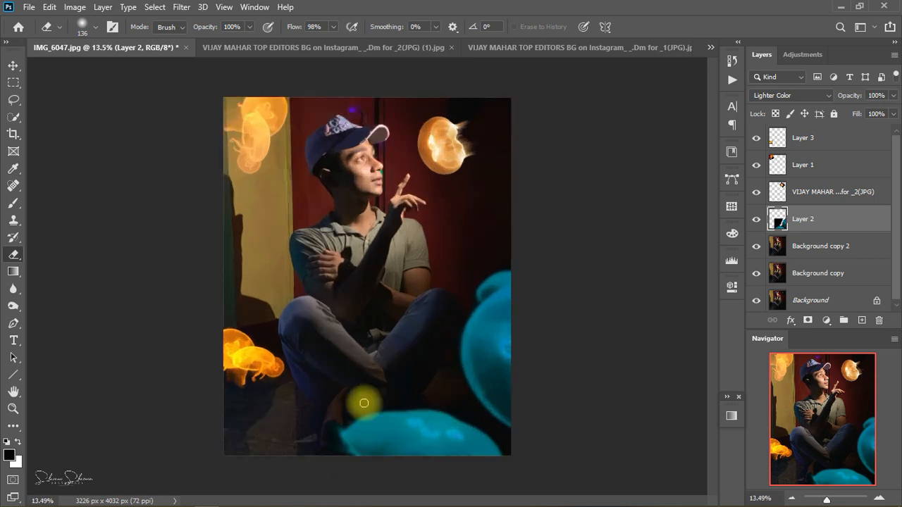
Scale the blue jellyfish on Layer 2 down slightly within the lower-right corner
key(v)
key(ctrl+t)
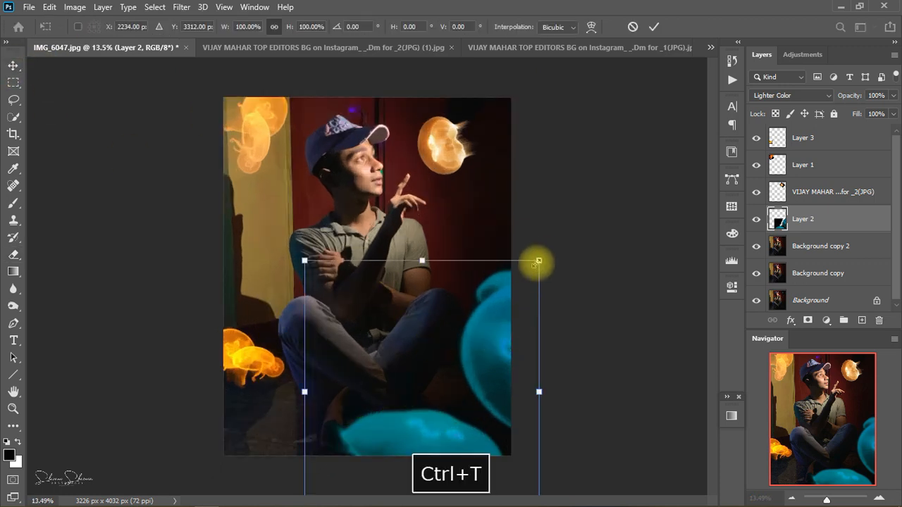
mouse_move(537, 261)
mouse_down()
mouse_move(491, 322)
mouse_move(499, 322)
mouse_up()
click(653, 27)
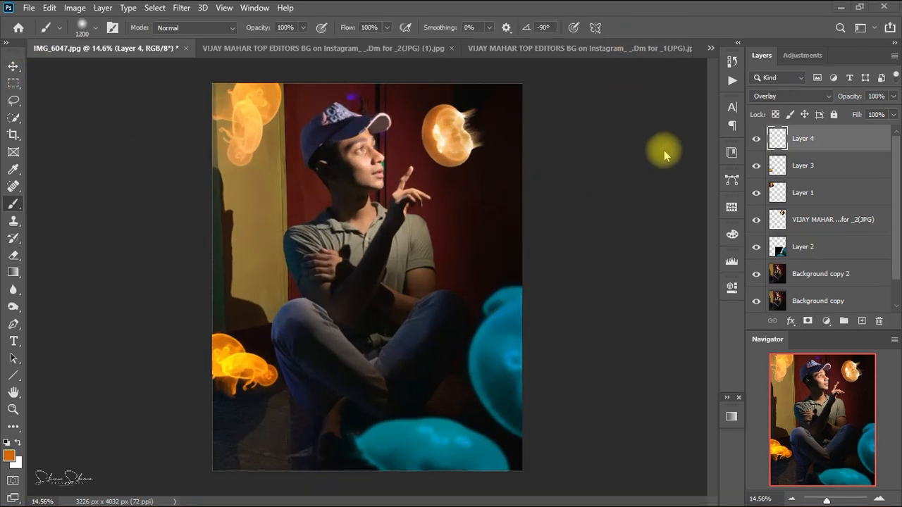
Rename the Overlay layer Layer 4 as glow
key(space)
double_click(803, 138)
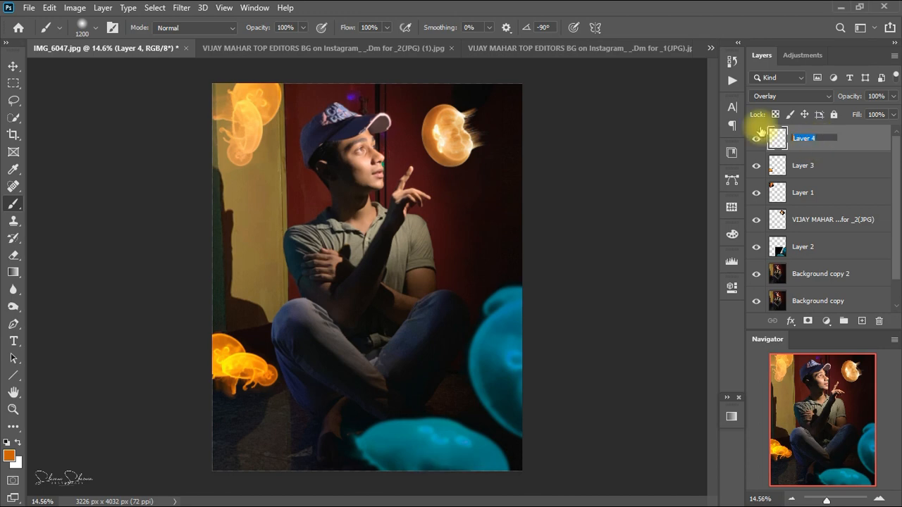
text(glow)
key(Return)
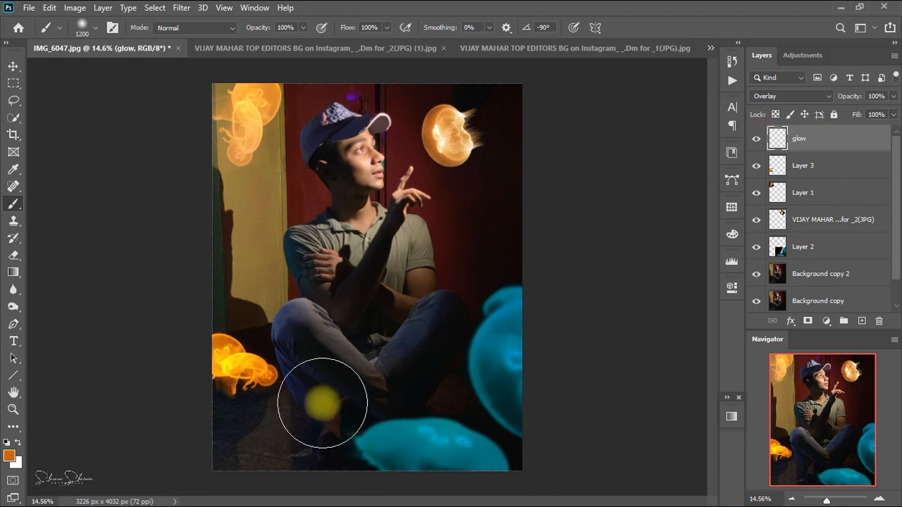
Sample orange from the lower-left jellyfish and paint its light onto the nearby floor and jeans on the glow layer with the 1200 px brush
scroll(247, 370, up, 3)
scroll(246, 370, up, 5)
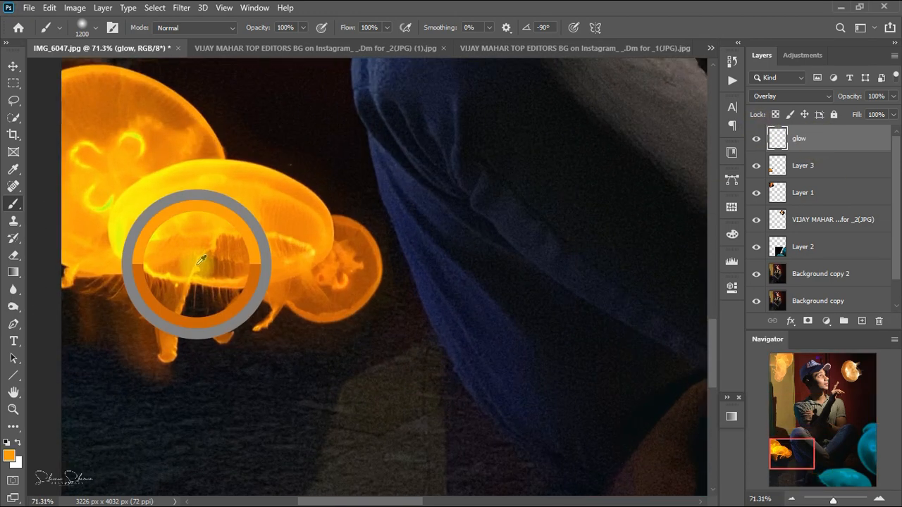
mouse_move(194, 261)
mouse_down()
mouse_move(184, 289)
mouse_move(185, 260)
mouse_move(189, 272)
mouse_up()
click(210, 305)
scroll(205, 302, down, 3)
key(super)
key(space)
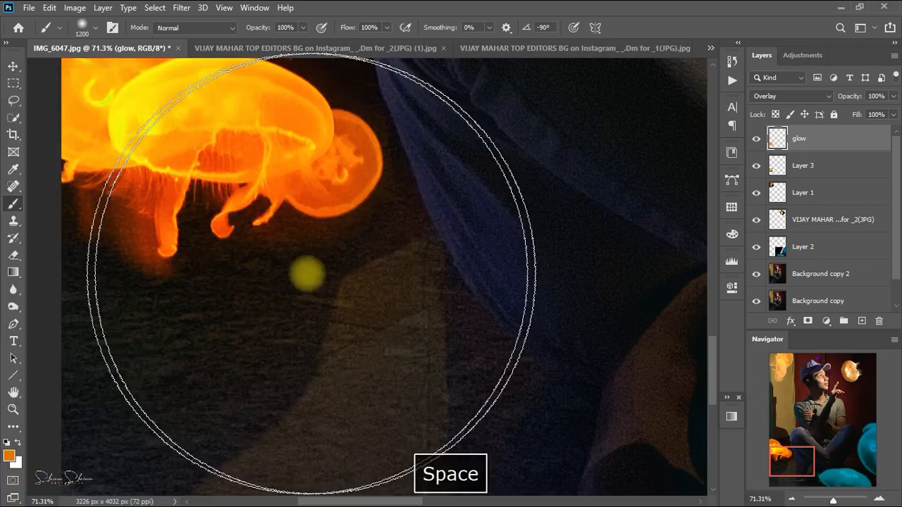
scroll(293, 265, down, 8)
scroll(293, 293, up, 2)
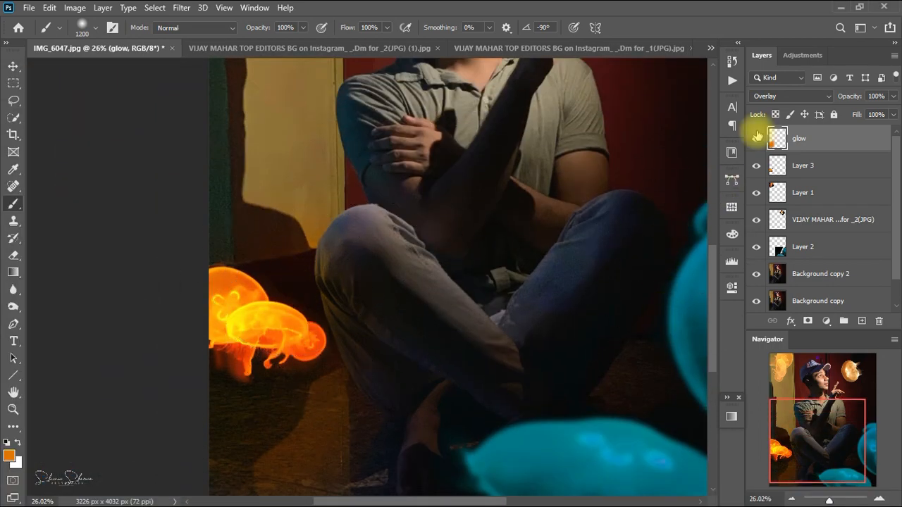
Sample blue from the right-hand jellyfish and paint its light over the adjacent knee and dark floor on the glow layer
scroll(498, 254, down, 5)
scroll(479, 376, up, 4)
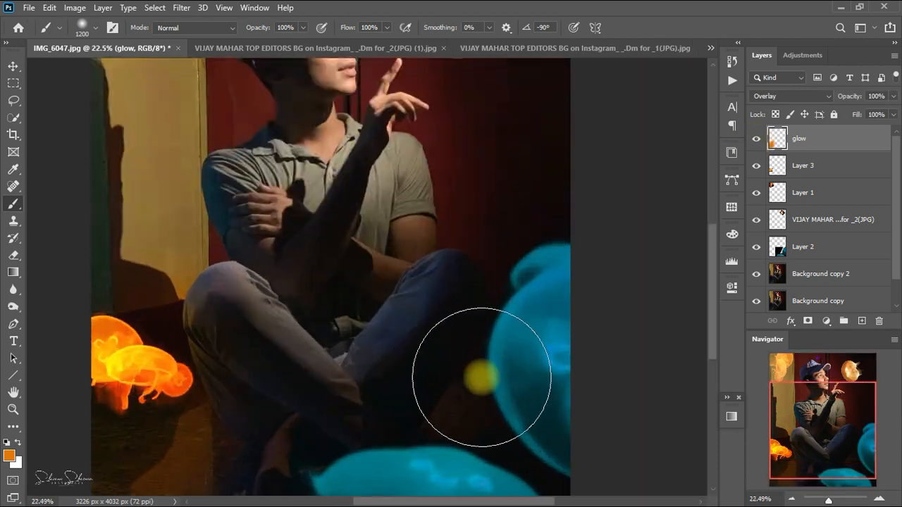
scroll(479, 376, down, 1)
alt+click(530, 234)
mouse_move(531, 234)
mouse_down()
mouse_move(521, 234)
mouse_move(528, 282)
mouse_up()
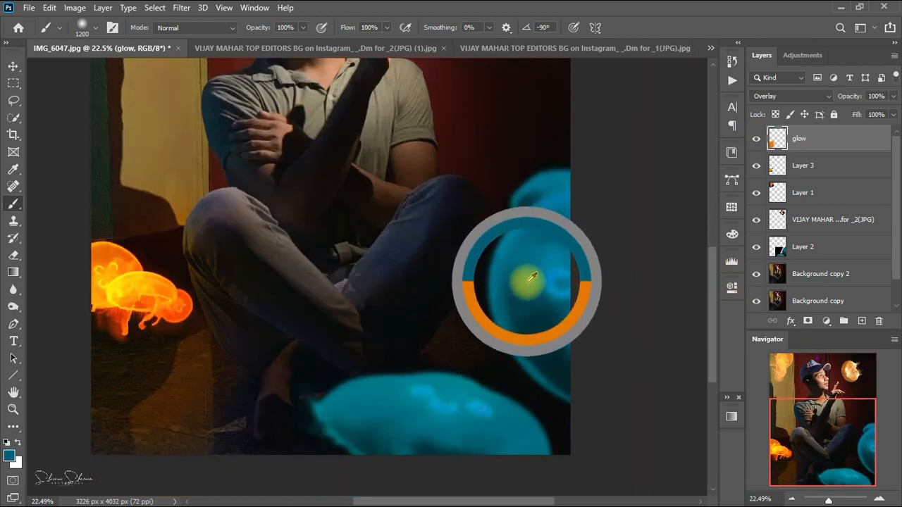
drag(485, 243, 441, 334)
scroll(398, 276, down, 3)
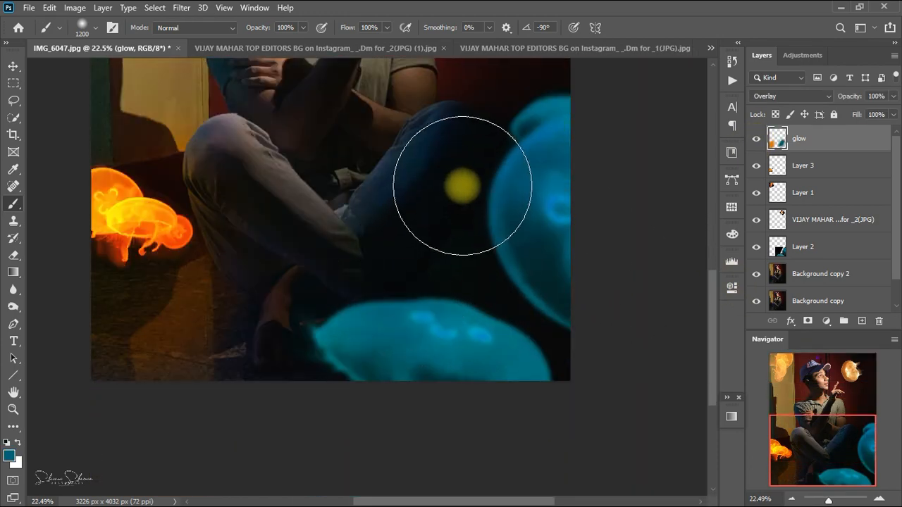
scroll(429, 306, up, 2)
scroll(465, 225, up, 8)
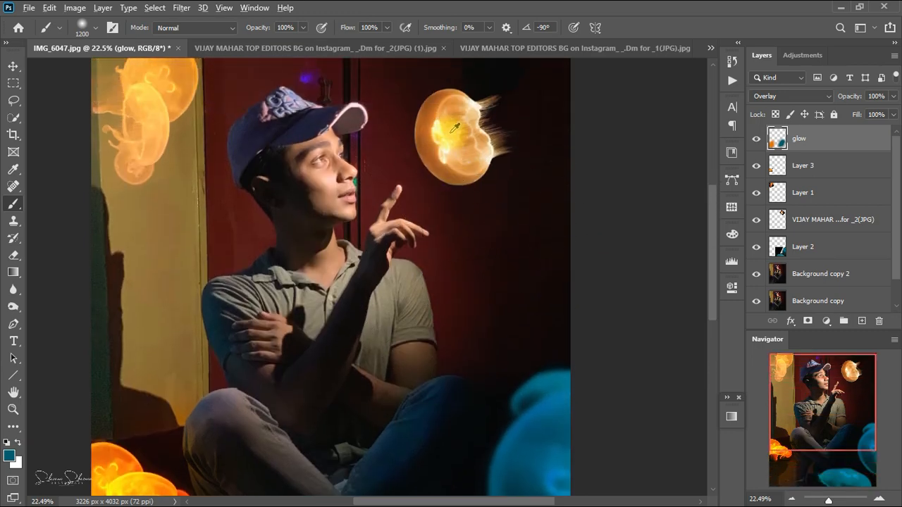
alt+click(422, 118)
click(394, 168)
key(ctrl+alt+z)
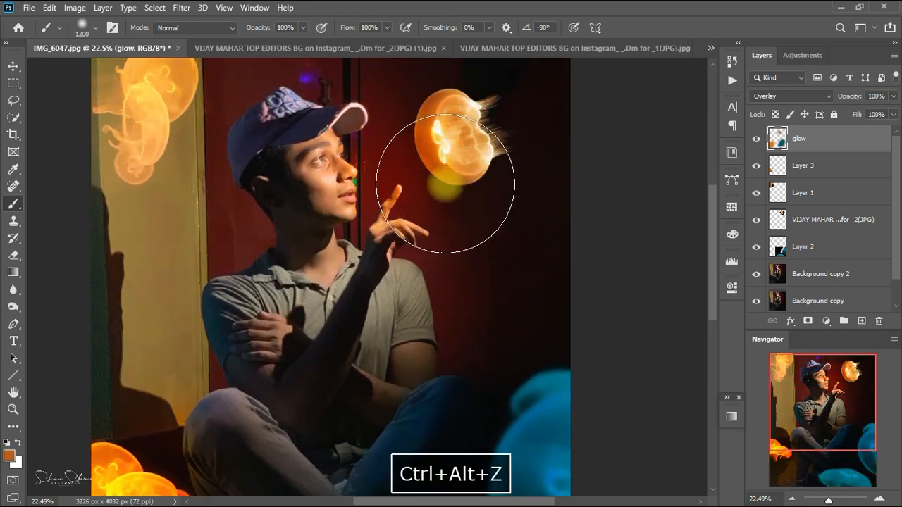
key(ctrl+z)
Reduce the brush to 800 px and try painting the upper-right jellyfish's orange light onto the face and raised fingers on the glow layer
key(bracketleft)
key(bracketleft)
key(bracketleft)
key(bracketleft)
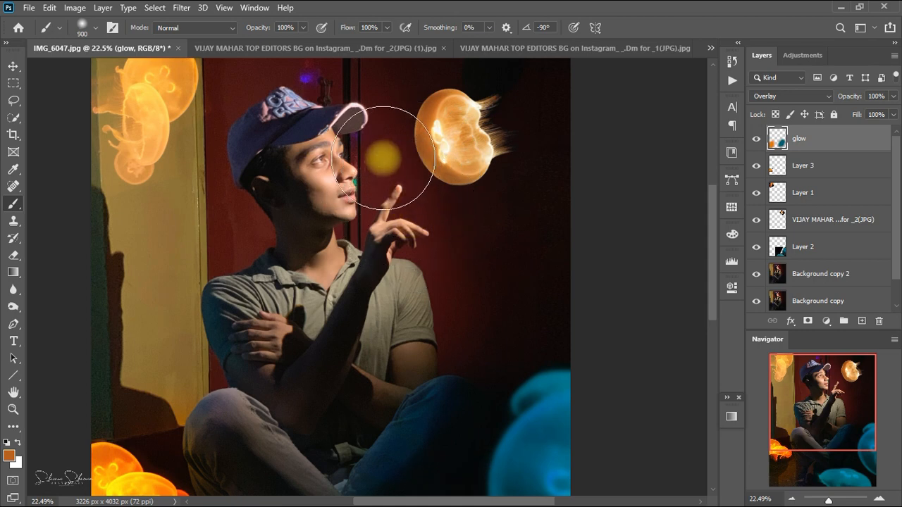
key(ctrl+alt+z)
click(407, 217)
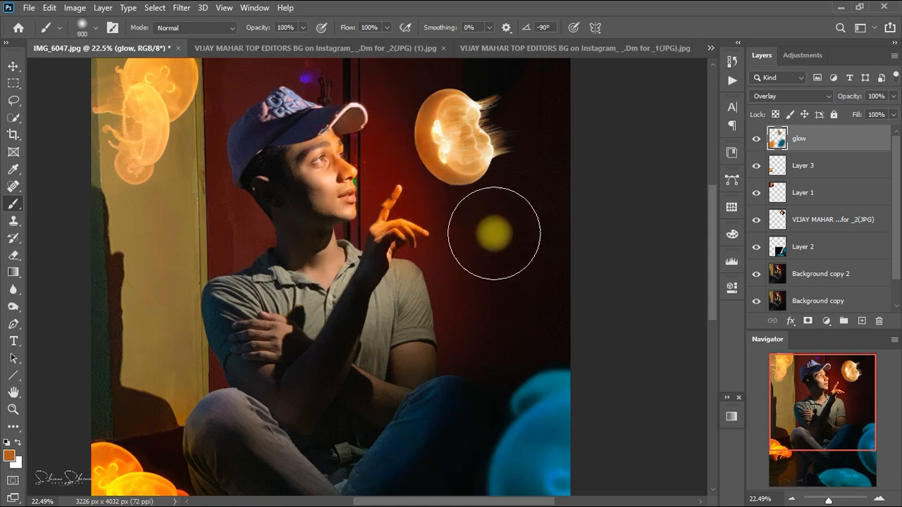
key(ctrl+alt+z)
scroll(148, 77, up, 3)
alt+click(154, 121)
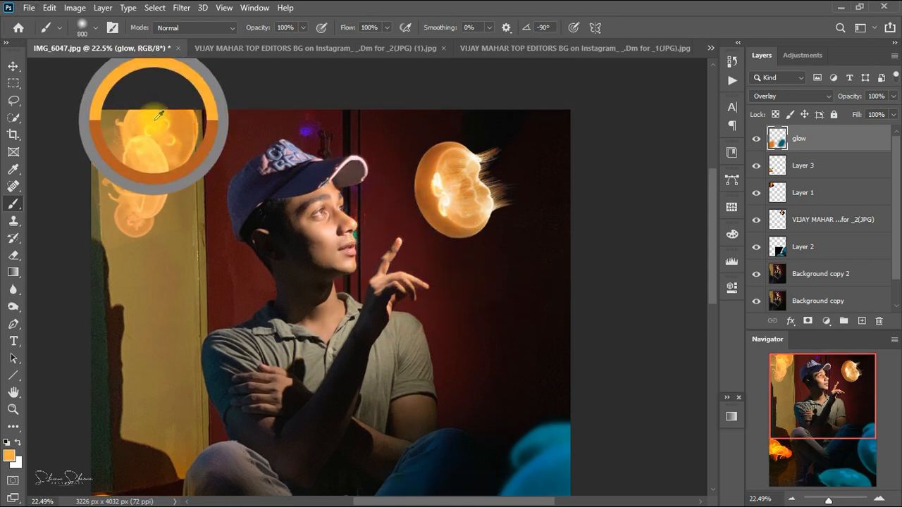
click(176, 141)
key(ctrl+alt+z)
click(147, 194)
key(ctrl+z)
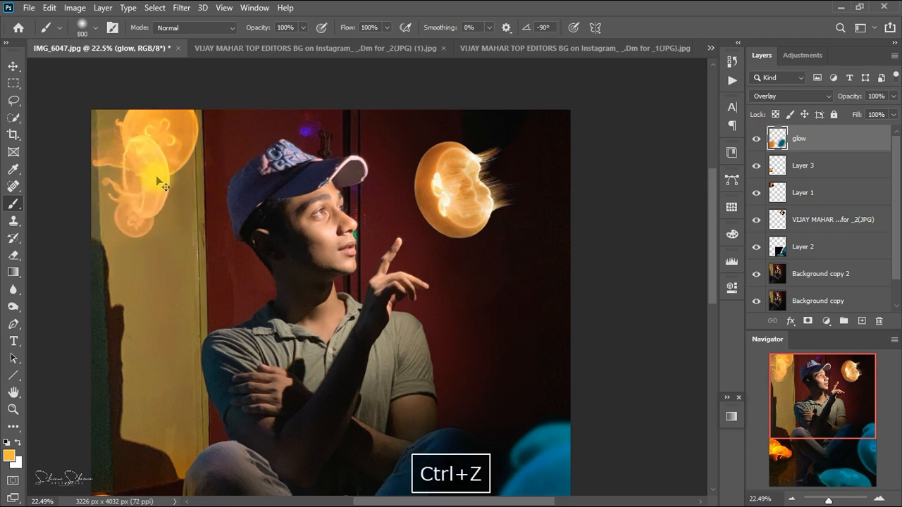
Add a new Overlay layer above glow and paint orange light over the upper-left jellyfish with the 800 px brush
click(861, 322)
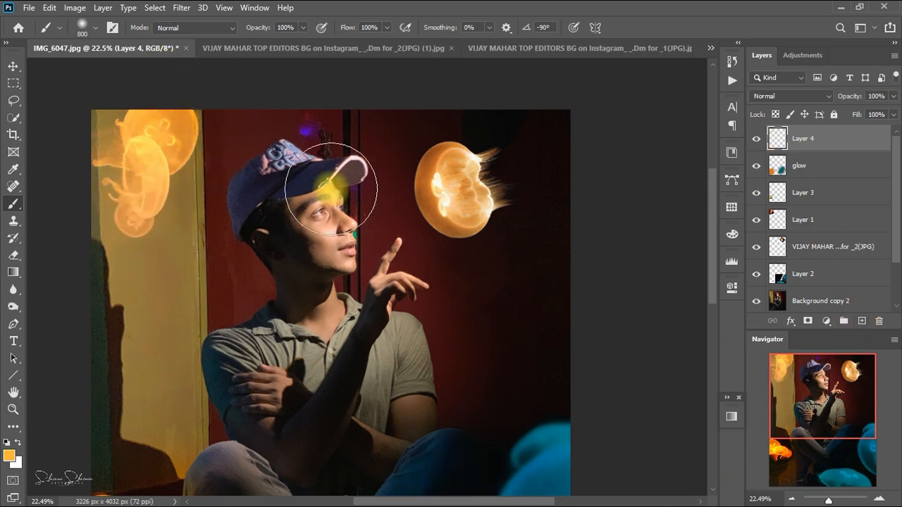
click(791, 96)
click(775, 255)
click(174, 128)
mouse_move(175, 128)
mouse_down()
mouse_move(168, 159)
mouse_move(173, 133)
mouse_move(179, 150)
mouse_move(139, 212)
mouse_move(140, 137)
mouse_move(172, 161)
mouse_up()
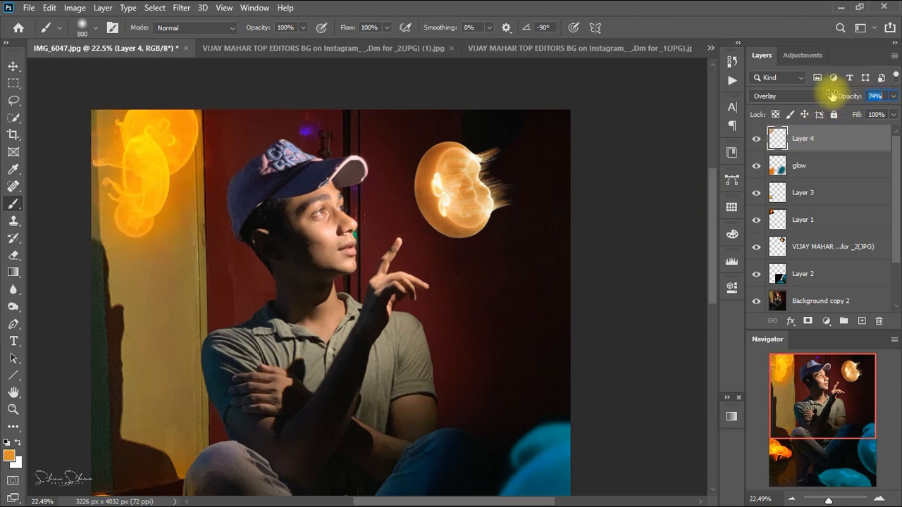
Lower Layer 4's opacity to 69% and extend the orange light over the yellow wall and the back of the cap
drag(832, 96, 828, 95)
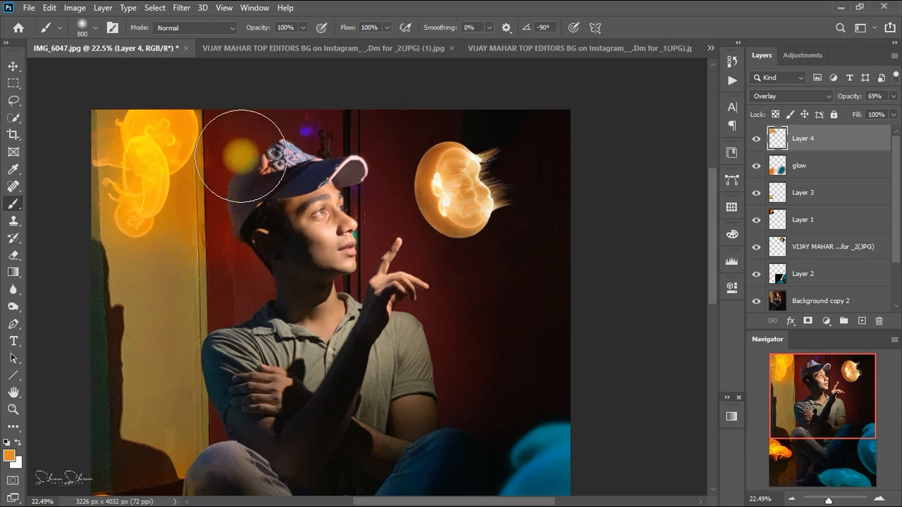
click(127, 251)
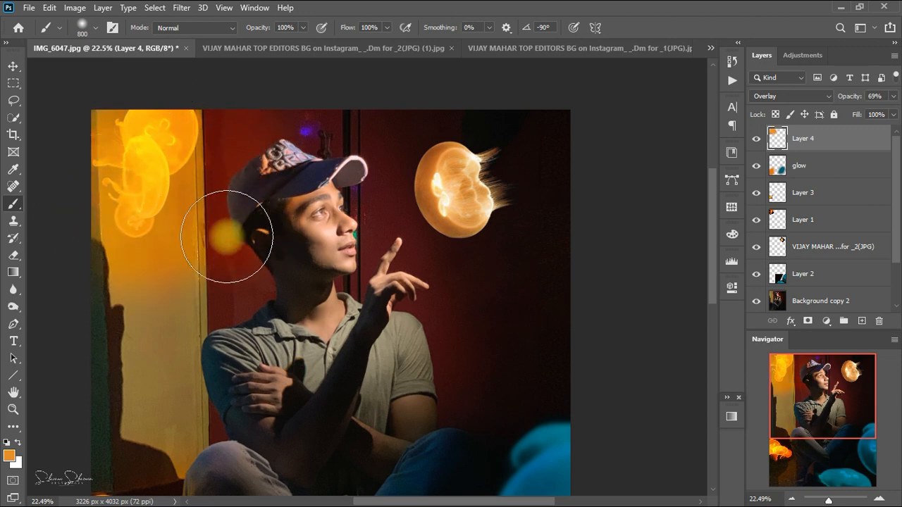
key(ctrl+z)
scroll(310, 278, down, 3)
scroll(453, 212, up, 3)
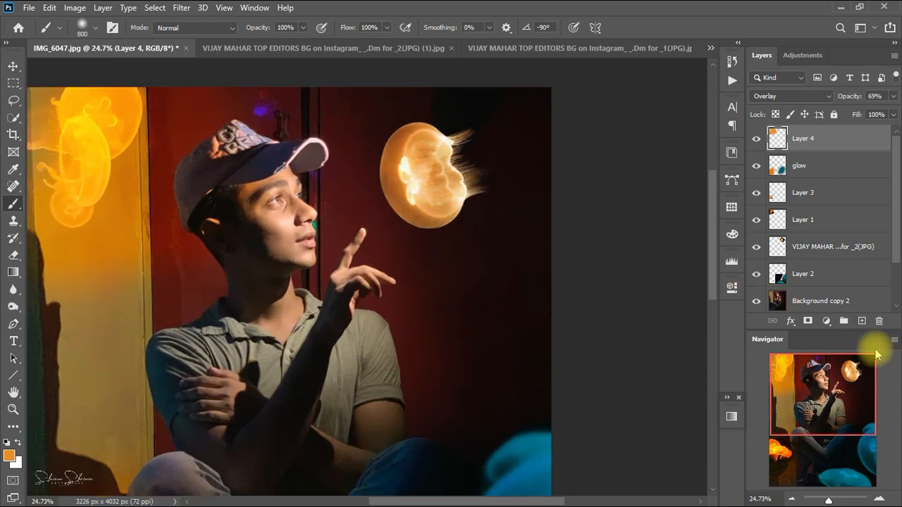
Add another Overlay layer, sample orange from the upper-right jellyfish and paint its light onto the raised fingers, face and cap brim
key(ctrl+shift+alt+n)
click(792, 95)
click(805, 256)
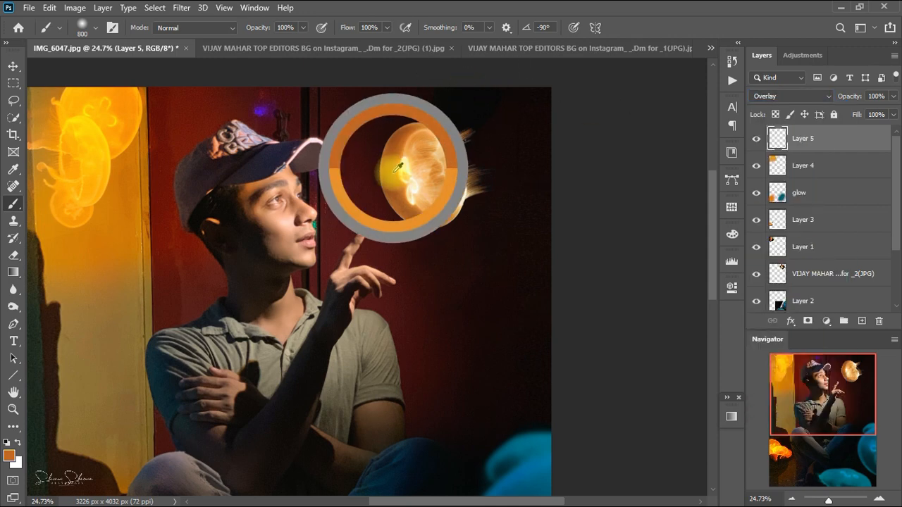
click(364, 236)
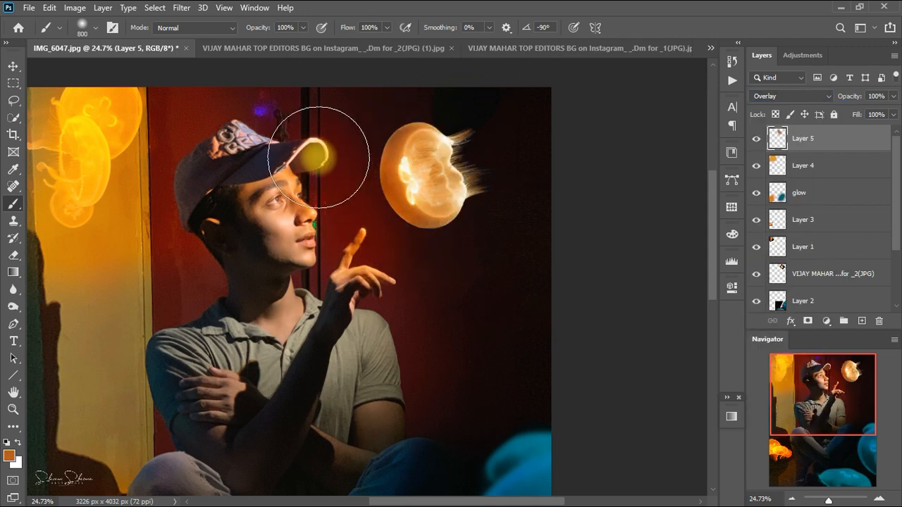
click(296, 169)
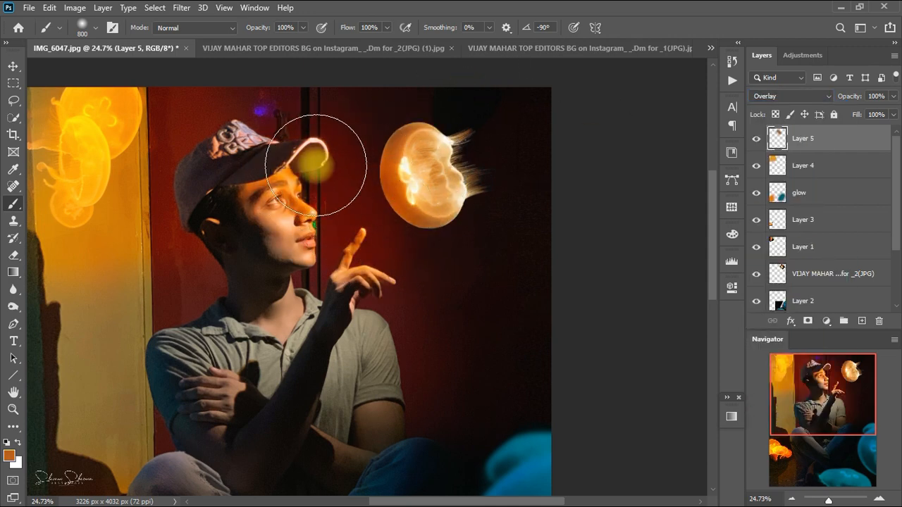
Lower the opacity of Layer 5 to 68% and of Layer 4 to 46%
scroll(316, 165, up, 3)
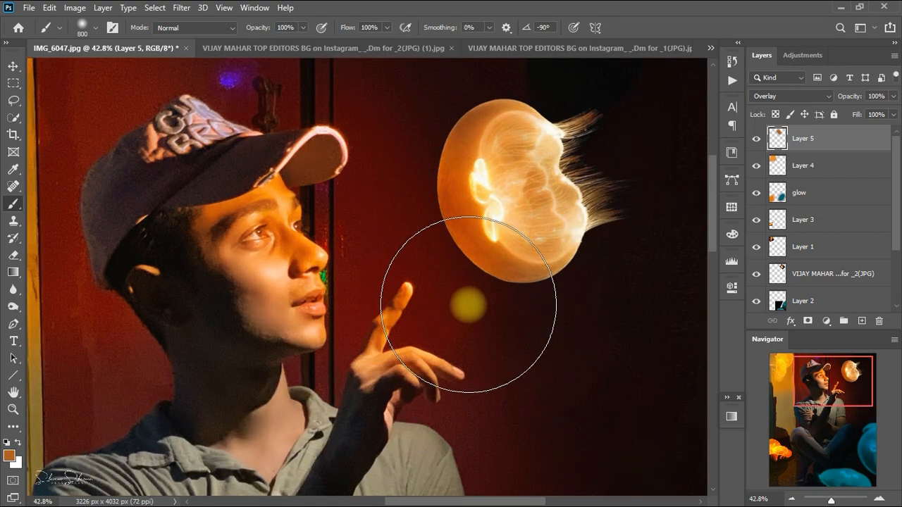
scroll(483, 322, down, 3)
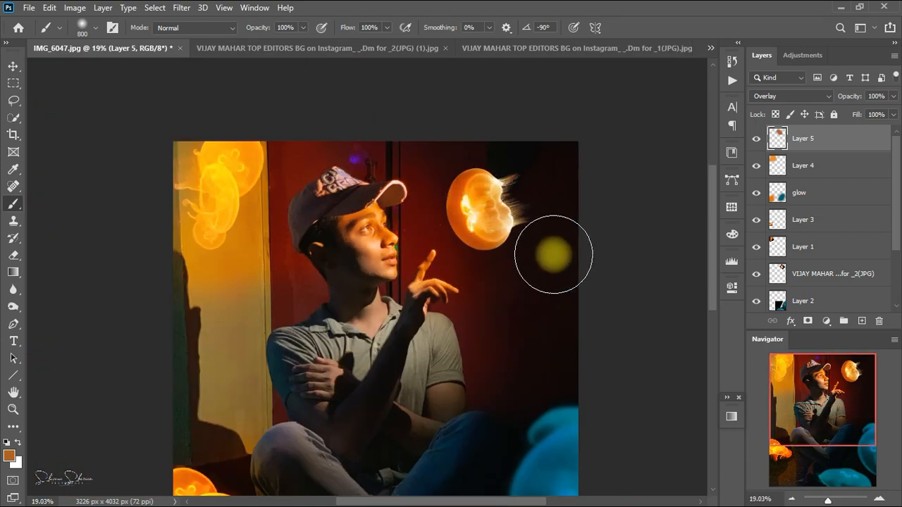
key(ctrl+z)
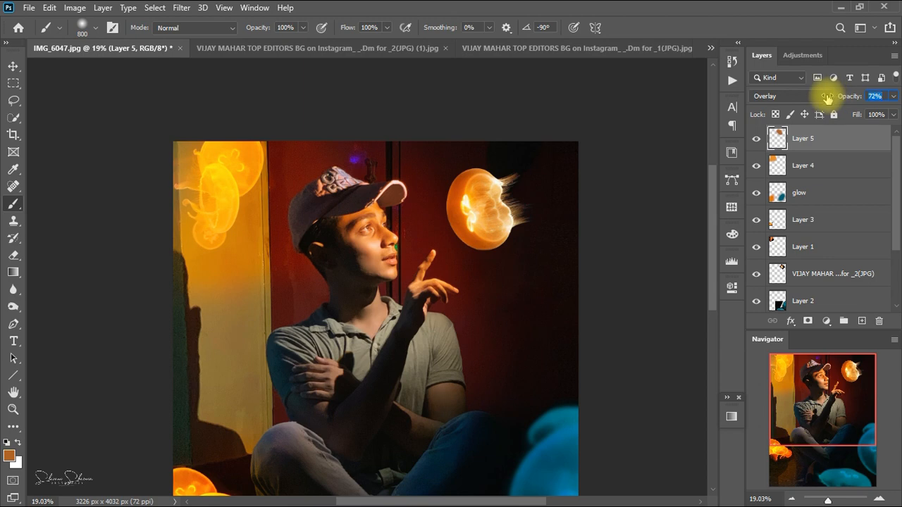
scroll(471, 368, down, 2)
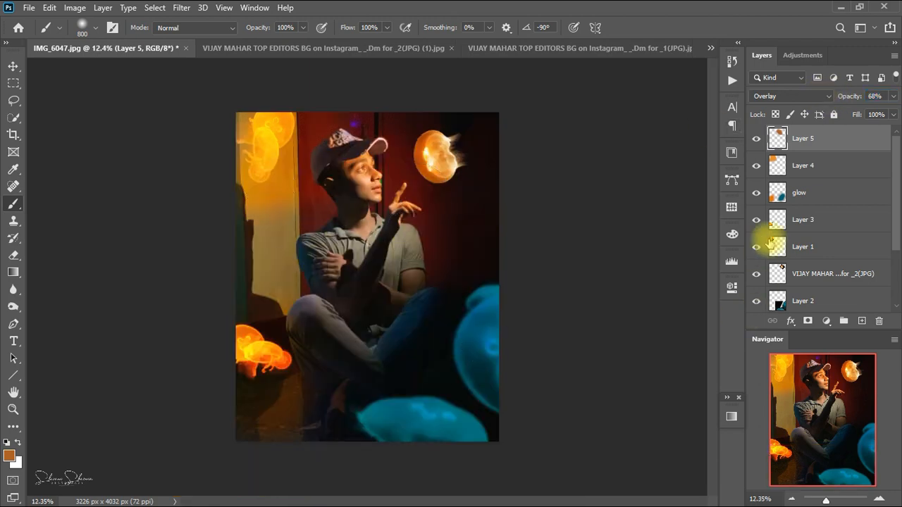
click(810, 168)
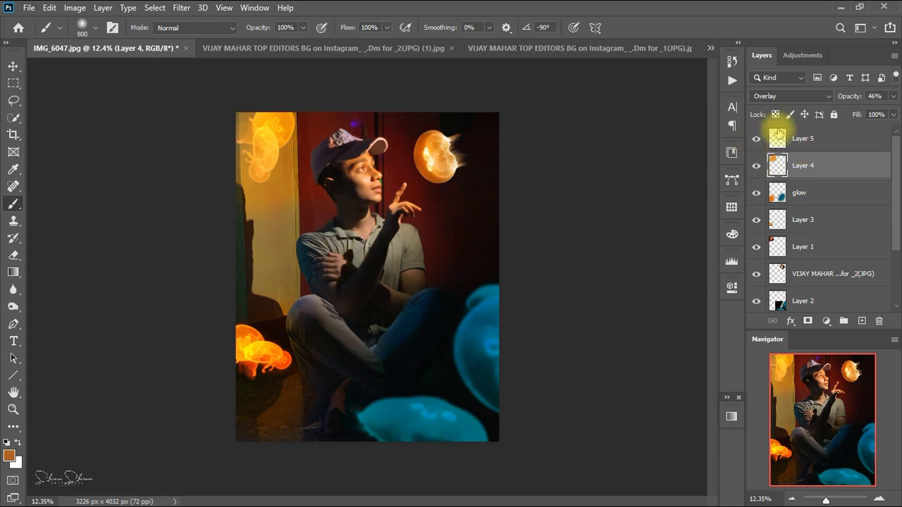
Hide all jellyfish and glow layers above Background copy 2 and make Background copy 2 the active layer
click(817, 143)
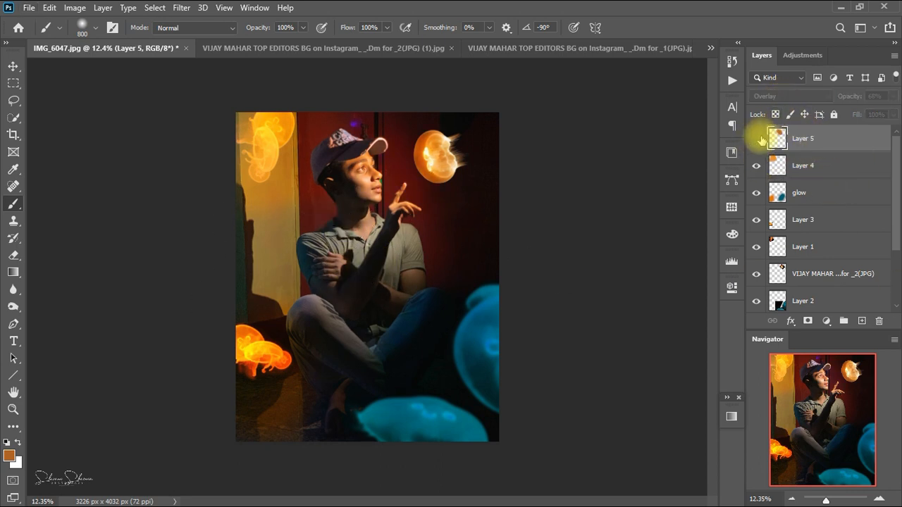
click(758, 138)
drag(760, 176, 791, 273)
click(790, 274)
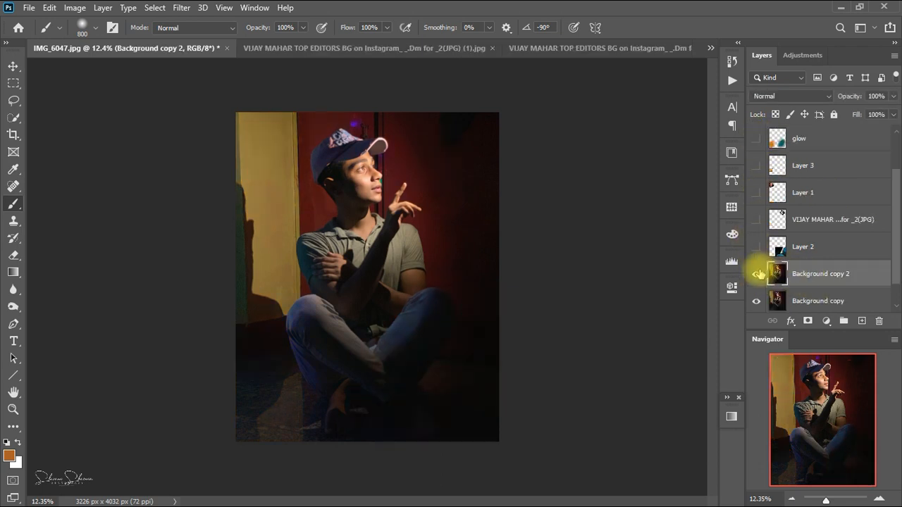
Open the Camera Raw filter on Background copy 2 and darken the yellow wall using the Adjustment Brush with exposure -0.40
click(181, 7)
click(216, 86)
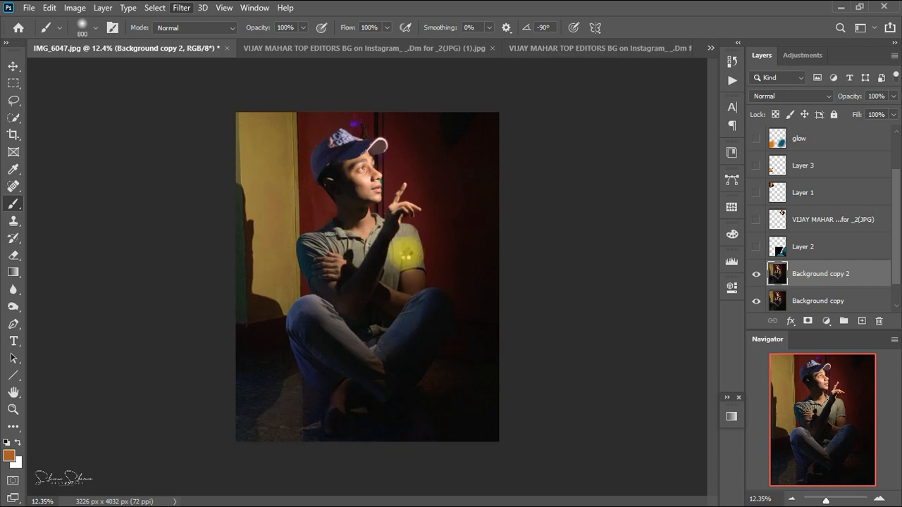
key(ctrl+shift+a)
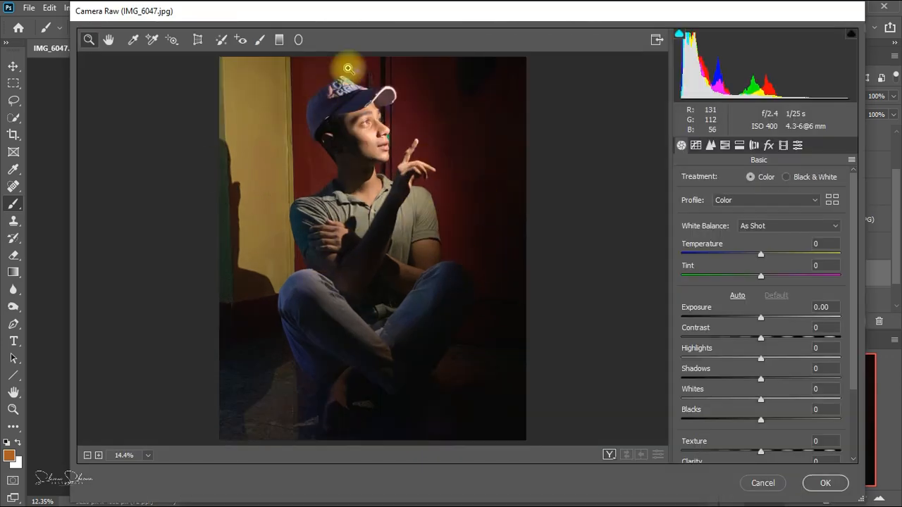
click(260, 42)
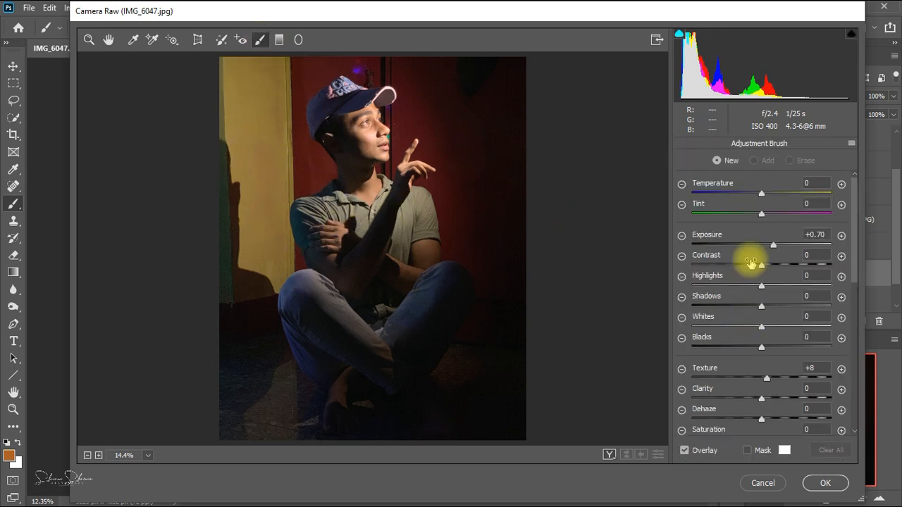
mouse_move(255, 112)
mouse_down()
mouse_move(282, 173)
mouse_move(273, 357)
mouse_move(238, 216)
mouse_move(241, 77)
mouse_up()
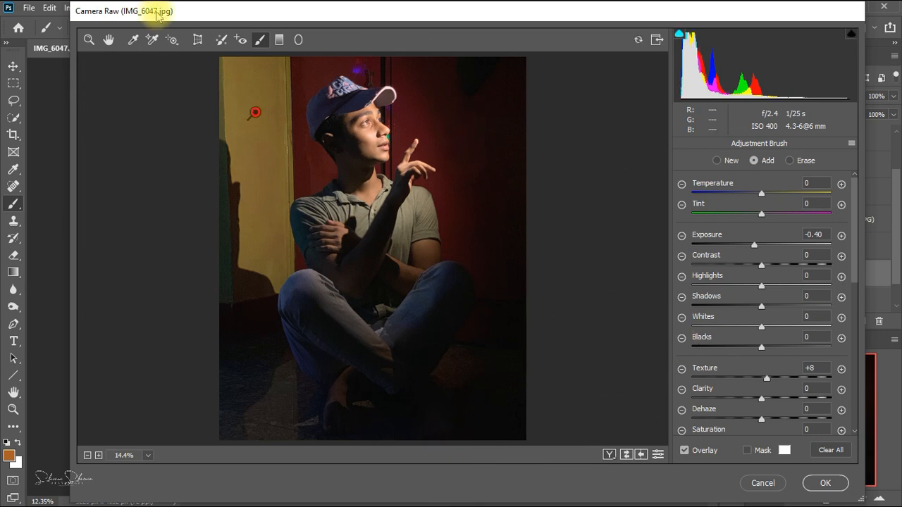
Shape the RGB point tone curve with a lifted black point, deeper shadows, and slightly raised midtones and highlights
click(88, 41)
click(695, 145)
click(710, 145)
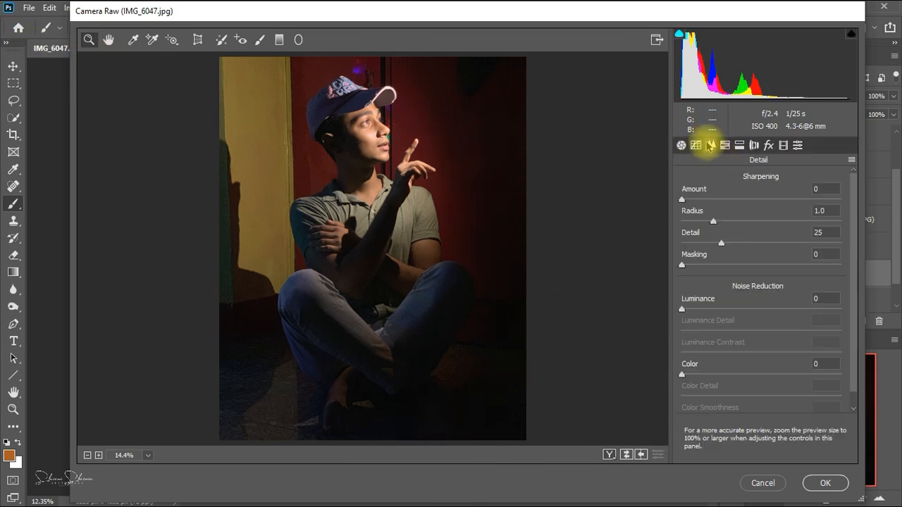
click(695, 146)
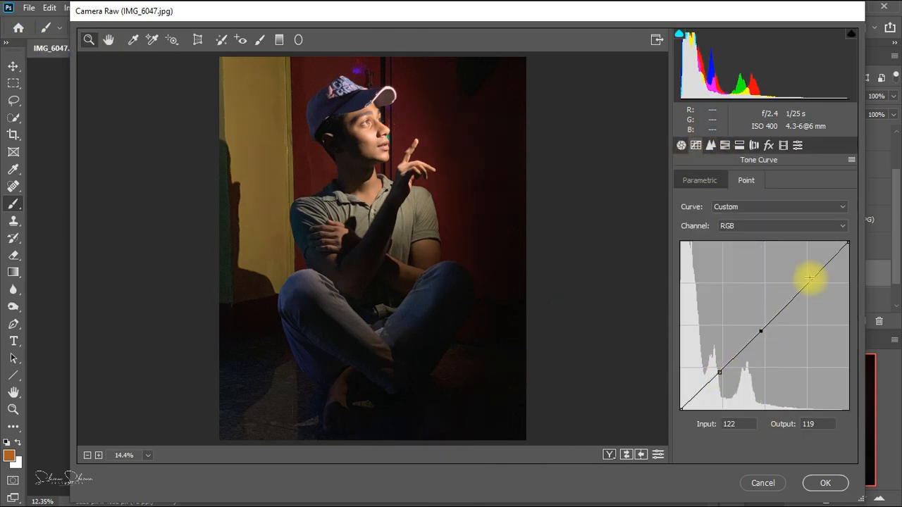
mouse_move(681, 411)
mouse_down()
mouse_move(674, 383)
mouse_move(678, 404)
mouse_up()
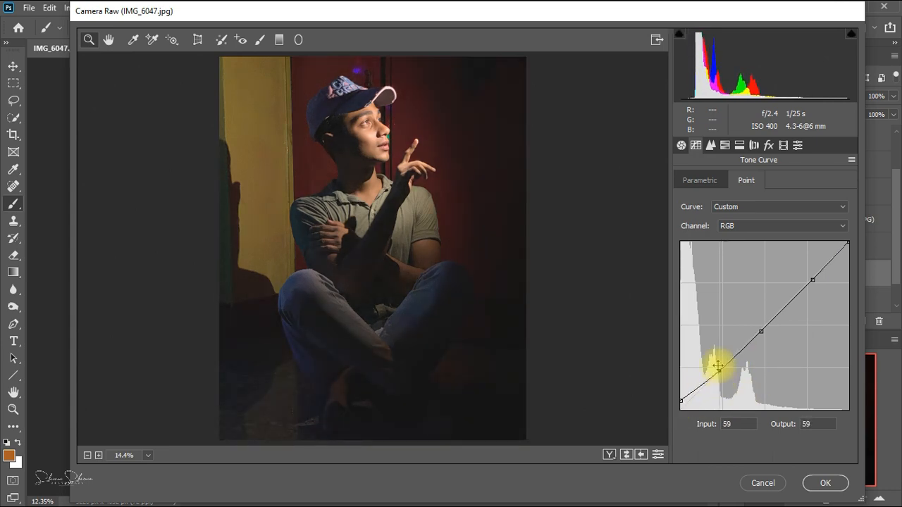
drag(717, 366, 722, 372)
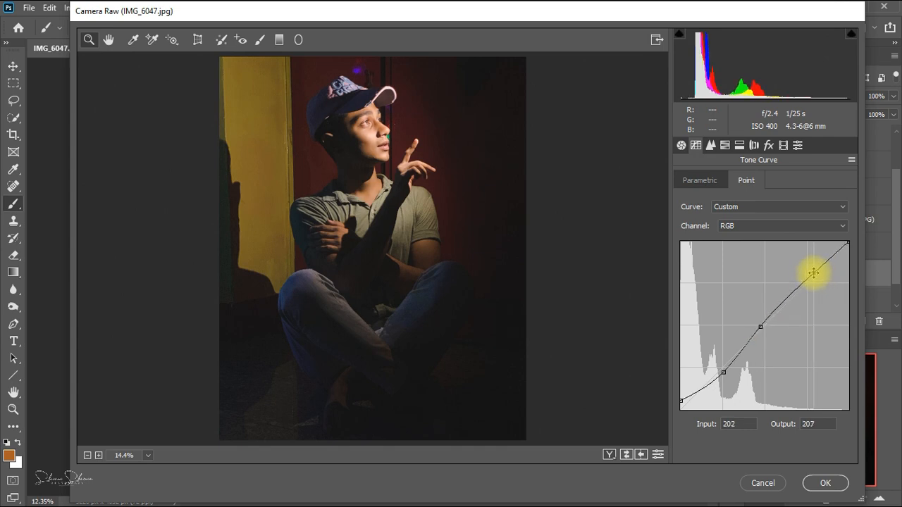
Shift the Yellows hue to -100 in the HSL adjustments and move the Greens hue toward yellow
click(709, 147)
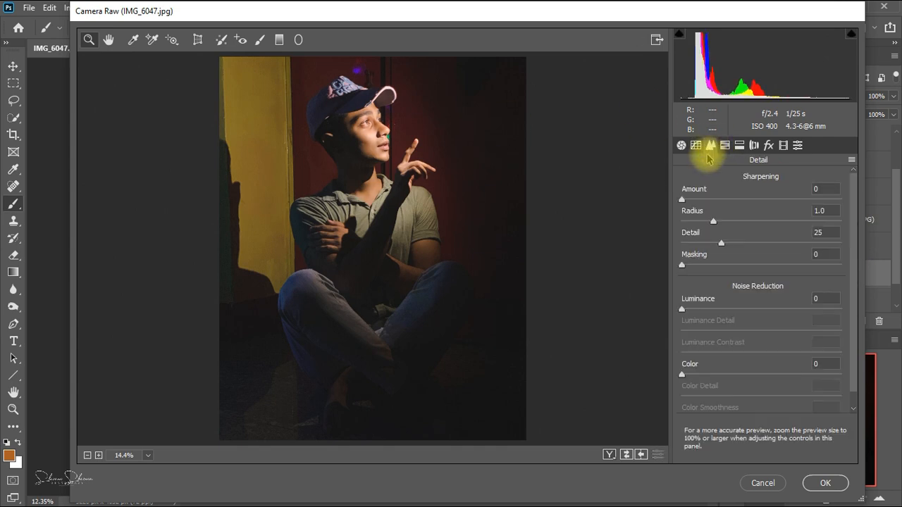
click(724, 146)
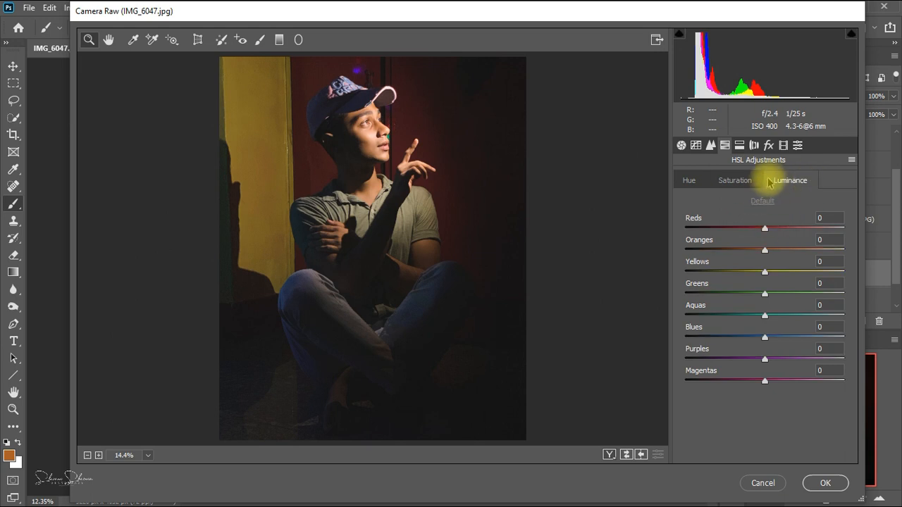
click(745, 182)
click(698, 180)
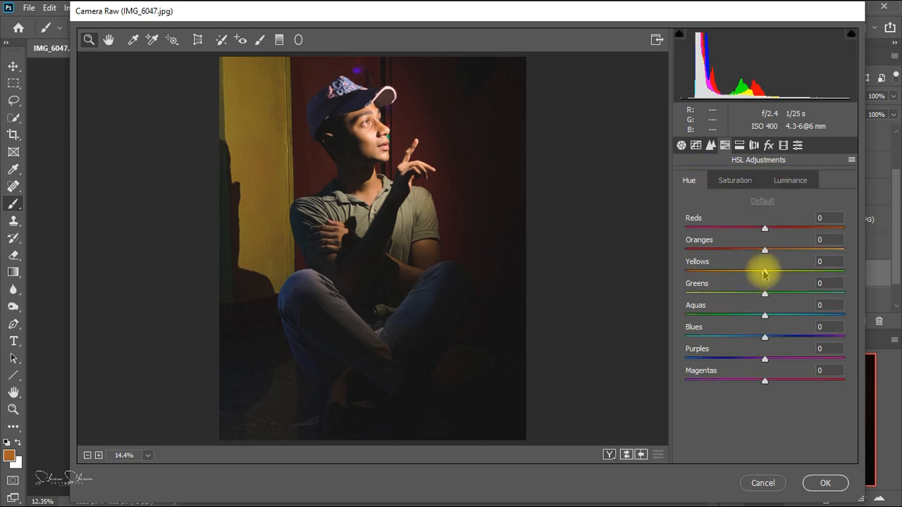
drag(762, 272, 687, 272)
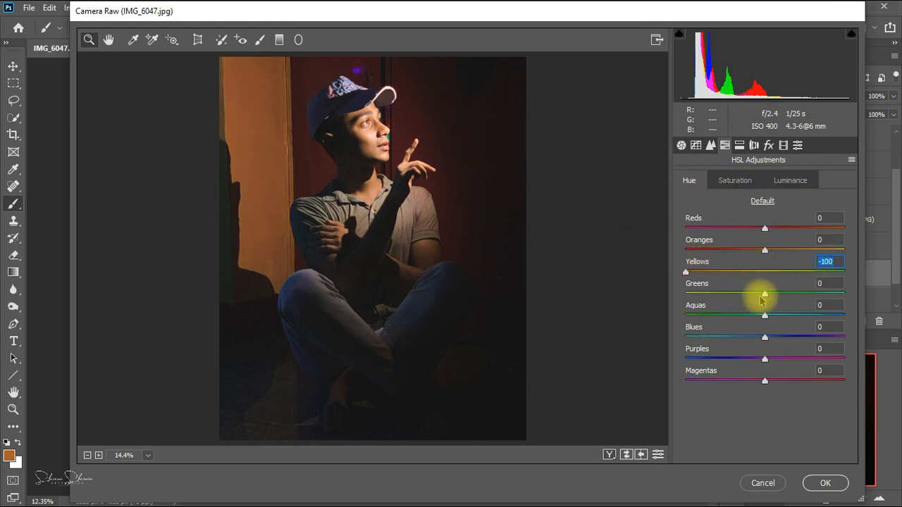
drag(762, 296, 700, 305)
Lower HSL saturation to -13 for Greens, -39 for Aquas, -49 for Blues, and luminance to -21 for Yellows, -62 for Greens, -73 for Aquas
click(735, 180)
drag(765, 337, 725, 336)
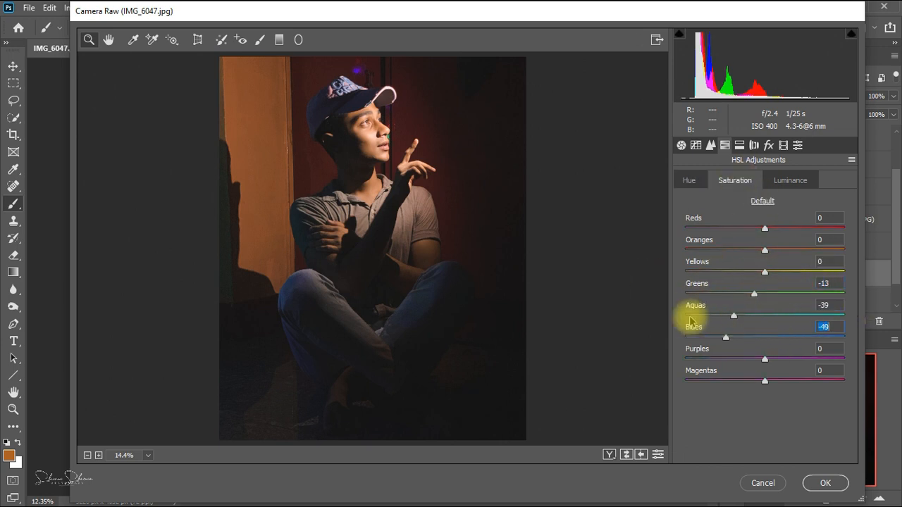
click(783, 181)
drag(765, 272, 724, 271)
drag(765, 295, 700, 285)
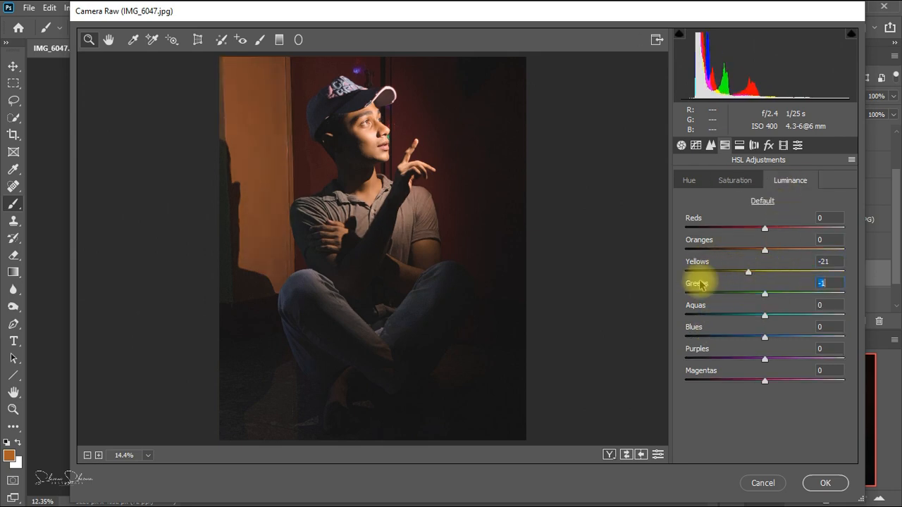
drag(761, 317, 708, 313)
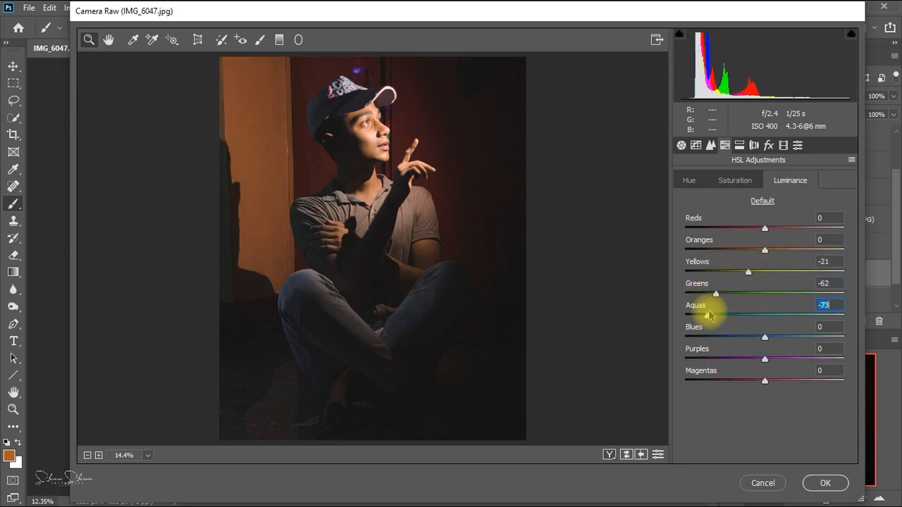
click(739, 145)
drag(740, 199, 830, 211)
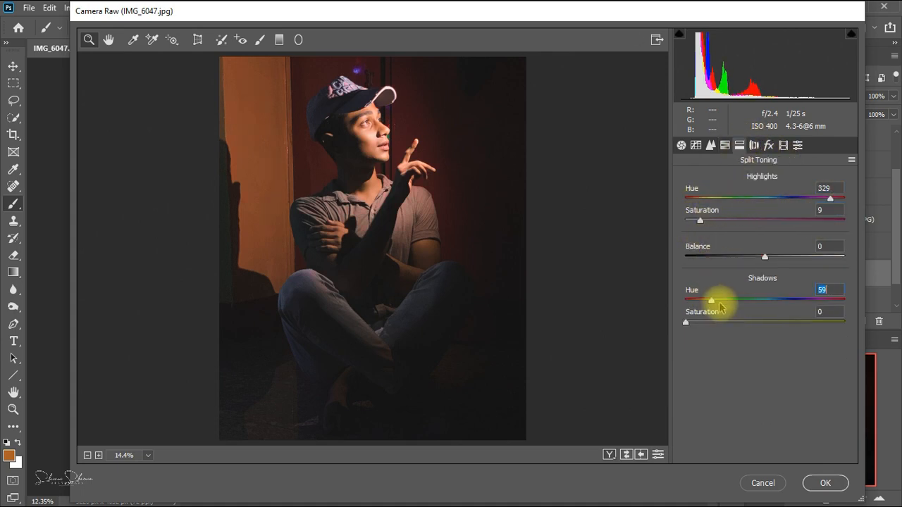
drag(719, 303, 789, 301)
drag(686, 322, 713, 322)
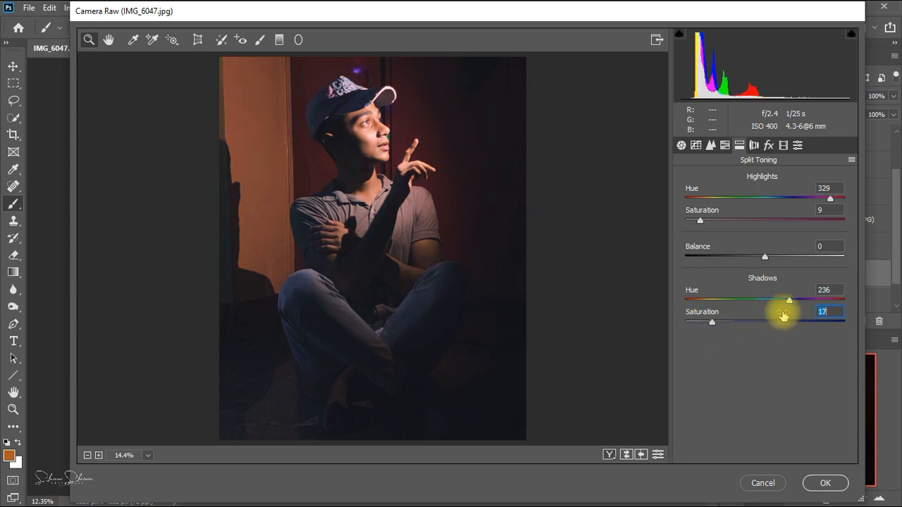
drag(772, 304, 826, 322)
drag(751, 205, 774, 232)
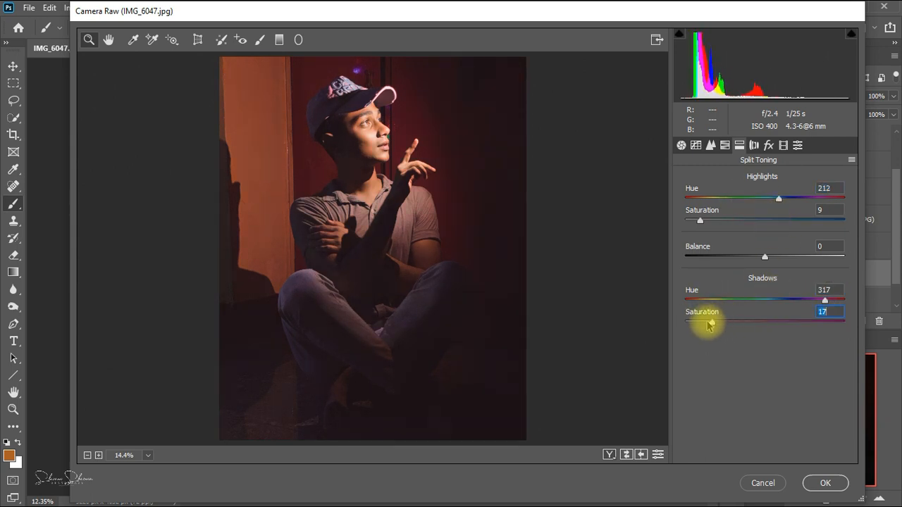
drag(710, 324, 684, 322)
drag(765, 201, 660, 177)
drag(700, 220, 682, 224)
click(685, 312)
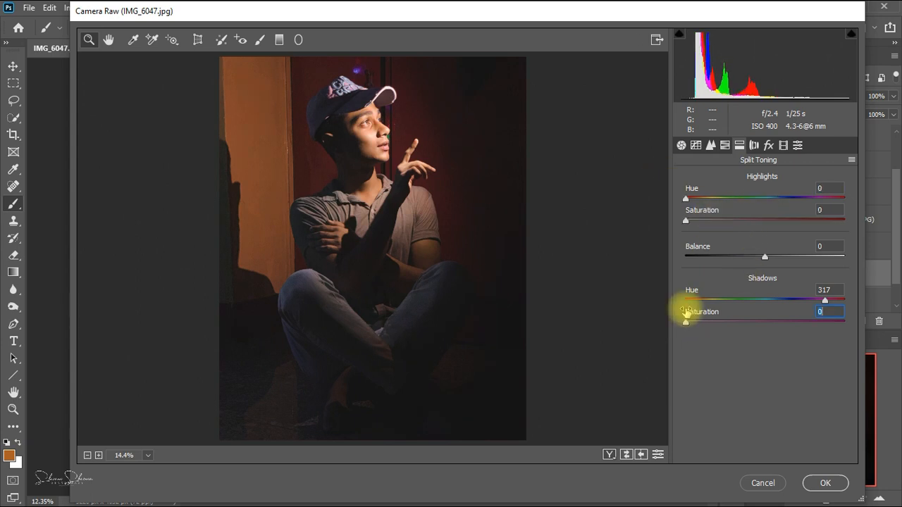
double_click(740, 299)
Apply the Camera Raw adjustments and make all the hidden jellyfish and glow layers visible again
click(828, 484)
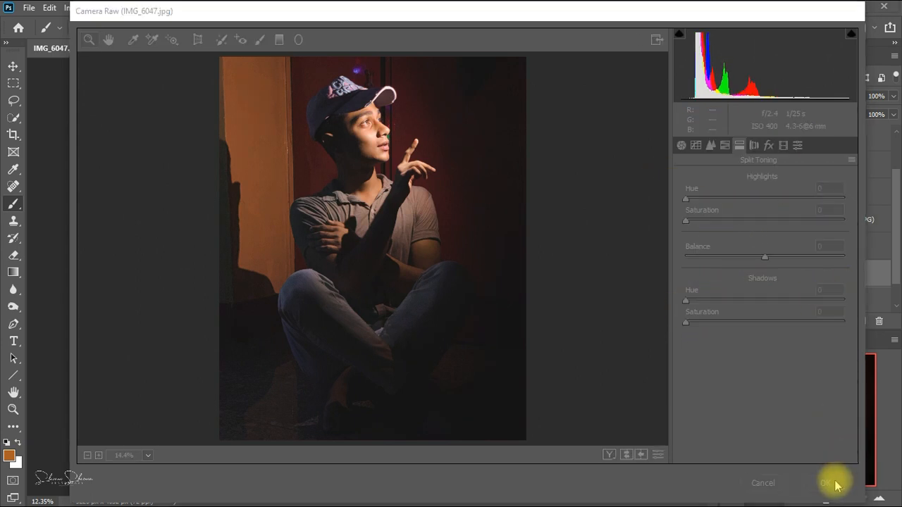
key(space)
click(826, 480)
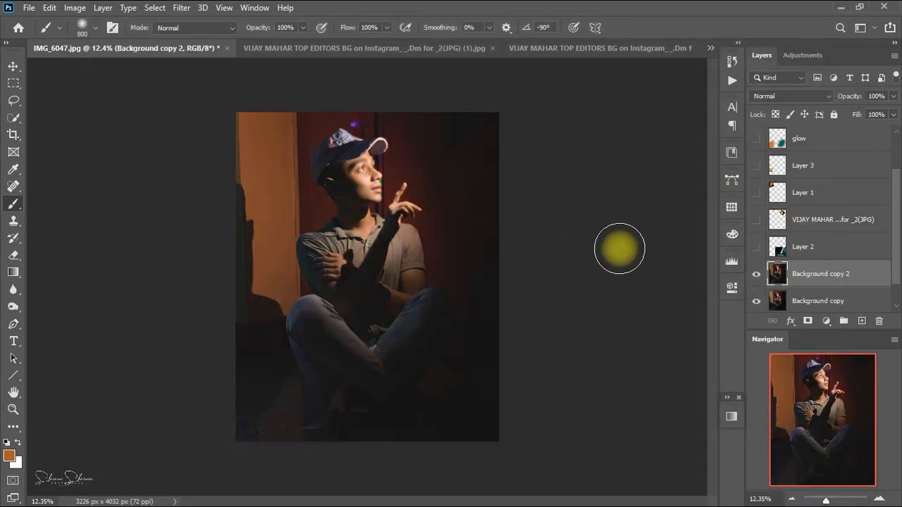
drag(756, 247, 756, 139)
click(755, 197)
click(755, 197)
scroll(757, 199, up, 2)
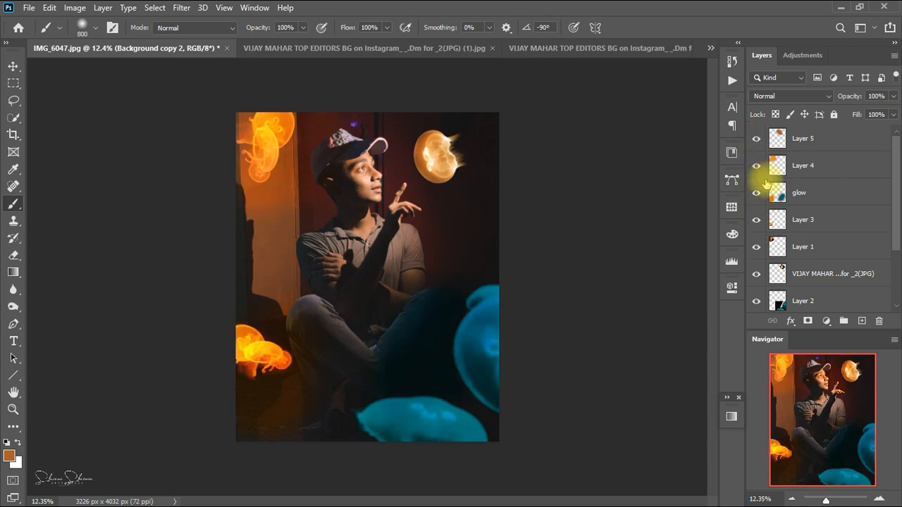
Lower the opacity of Layer 5 to 36% and make the glow layer active
click(782, 165)
click(807, 139)
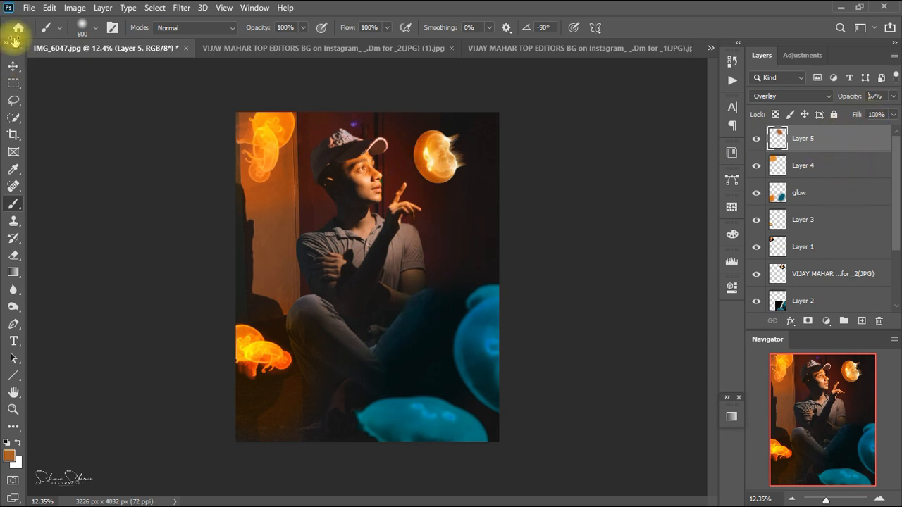
click(13, 66)
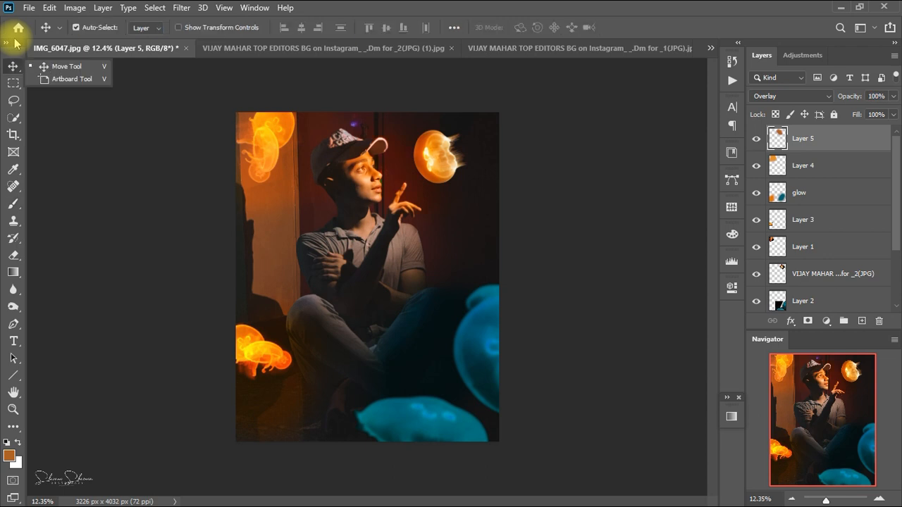
click(454, 202)
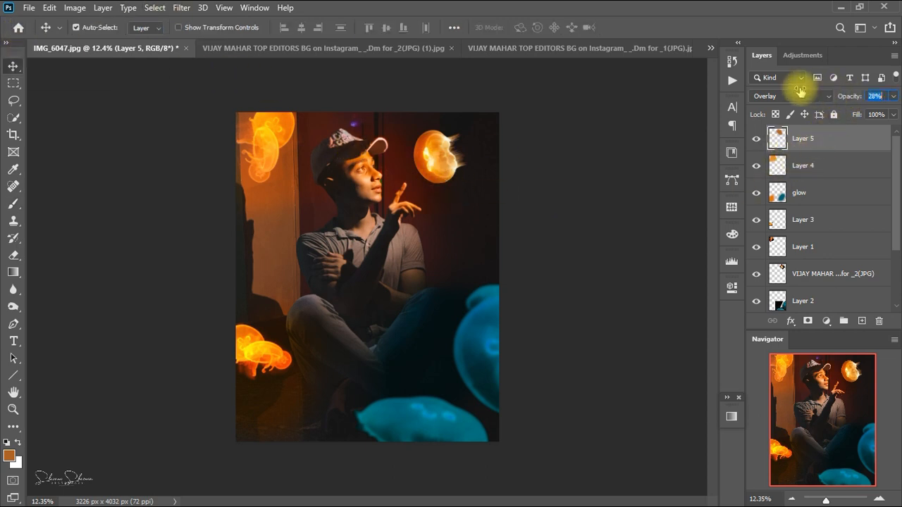
drag(799, 91, 796, 87)
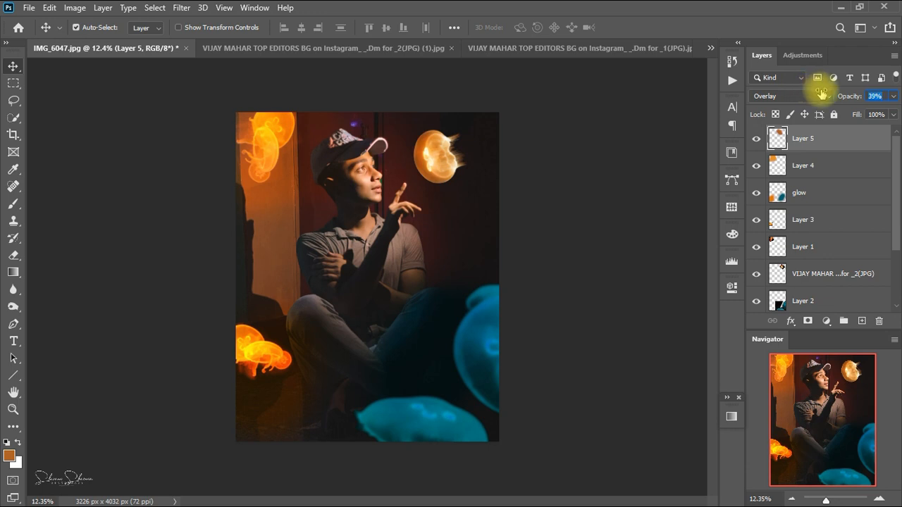
click(831, 167)
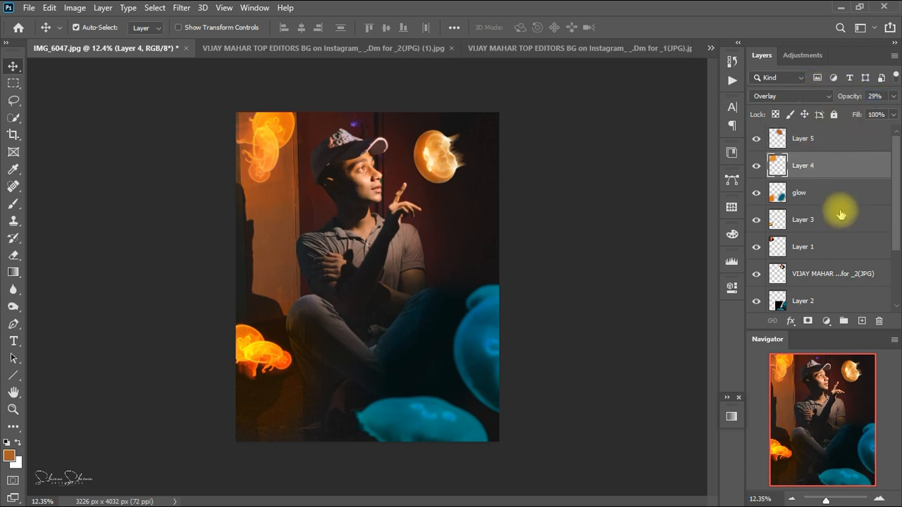
click(834, 194)
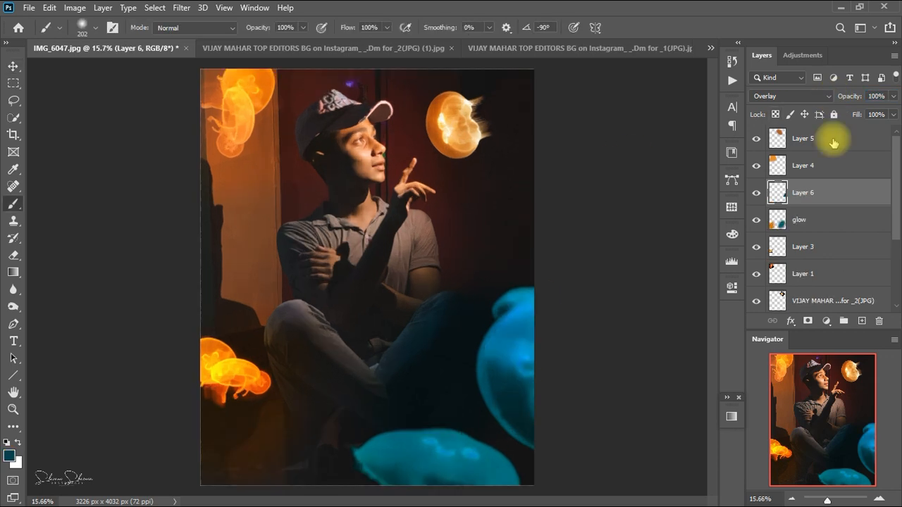
Stamp all visible layers into a new layer above Layer 5 and duplicate that merged layer
click(831, 139)
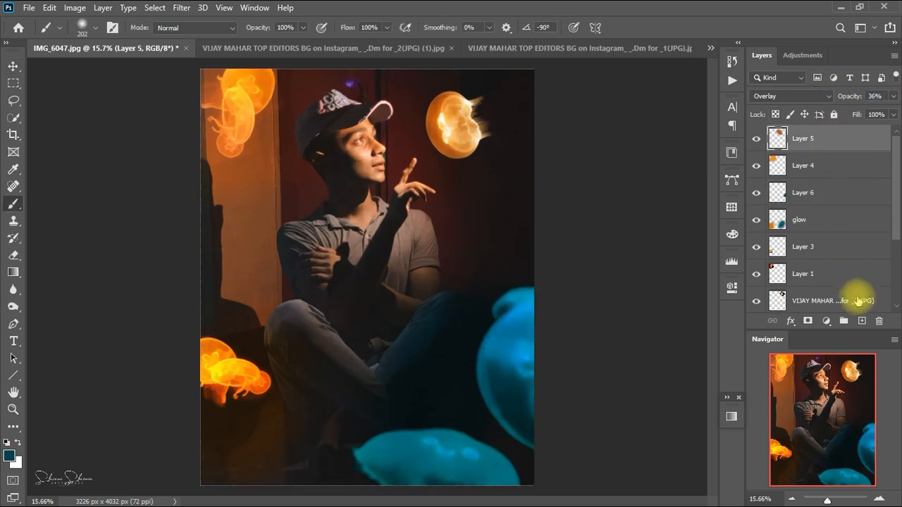
key(ctrl+alt+shift+e)
drag(817, 141, 861, 320)
Open the Camera Raw filter on the merged copy and raise the RGB point curve at input 192 to output 201
click(181, 7)
click(208, 83)
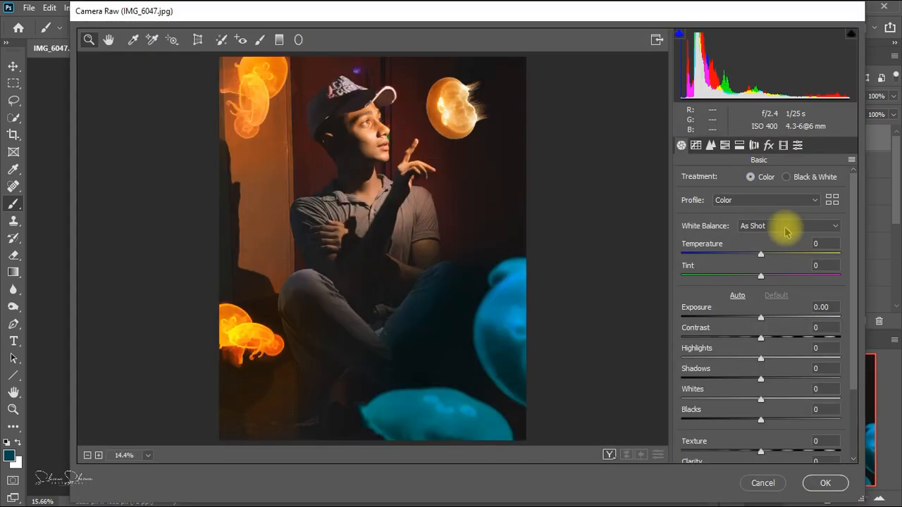
click(769, 145)
drag(749, 316, 761, 317)
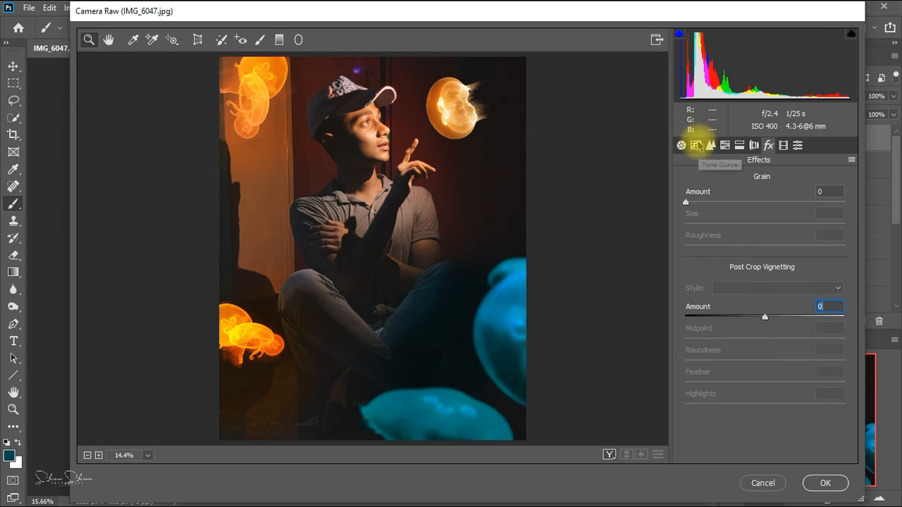
click(696, 145)
drag(808, 281, 806, 279)
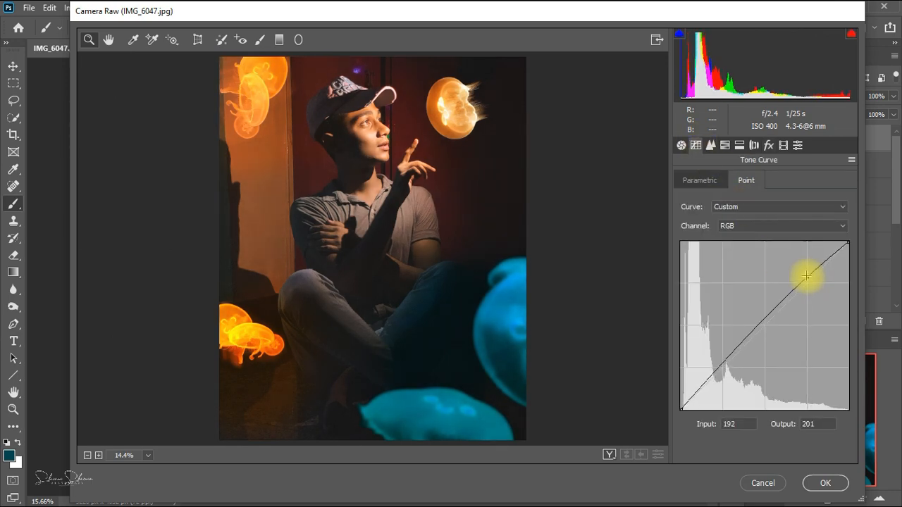
Set the sharpening amount to 19 and the luminance noise reduction to 32
click(710, 145)
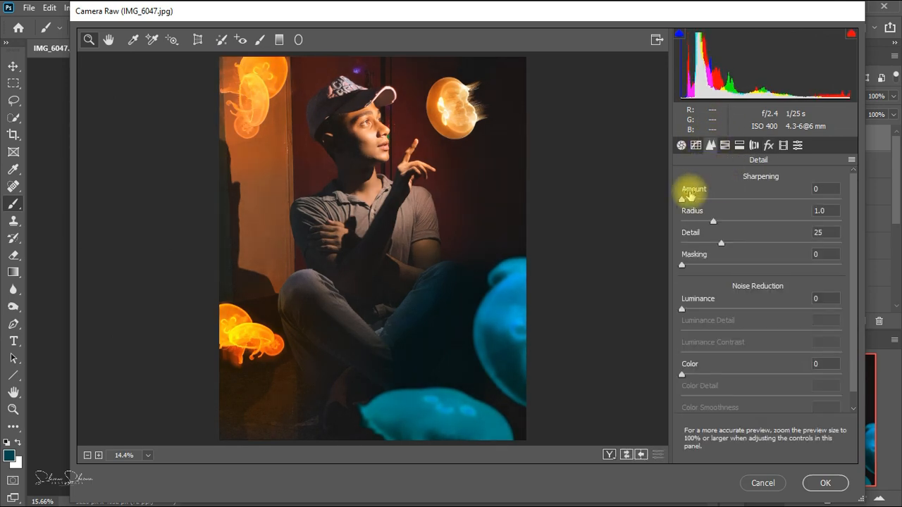
drag(682, 199, 701, 199)
drag(682, 308, 699, 313)
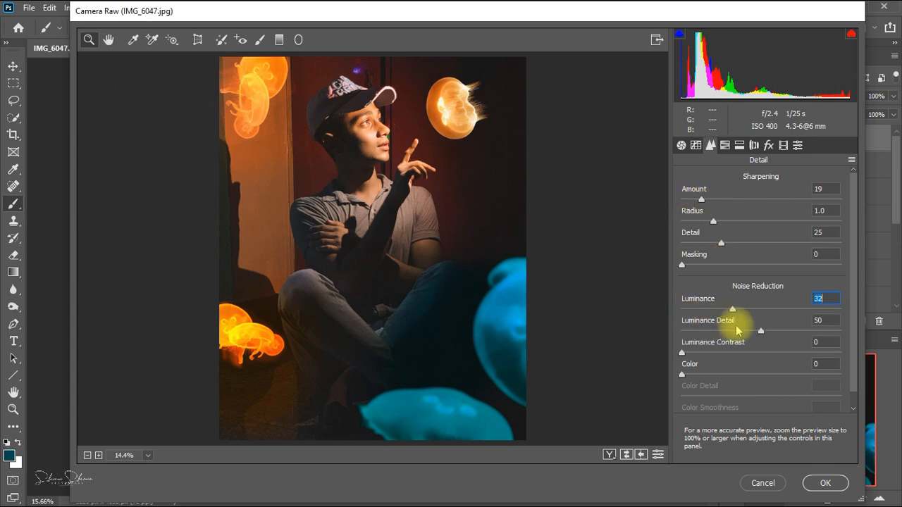
drag(324, 85, 420, 251)
Shift the Blues hue toward aqua and set the HSL saturation to -16 for Greens and +100 for Aquas
click(724, 146)
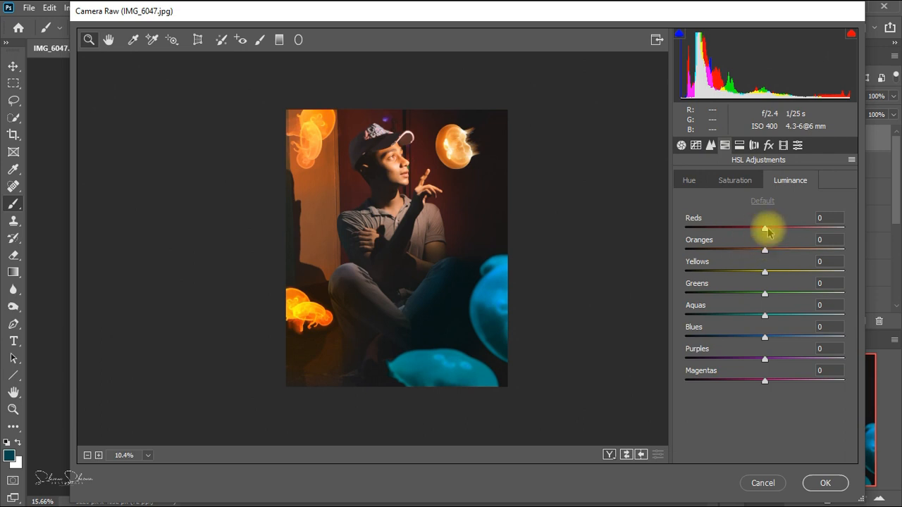
click(728, 178)
click(688, 178)
drag(765, 336, 743, 324)
drag(766, 274, 897, 321)
click(740, 179)
drag(765, 291, 872, 336)
Set the HSL luminance to +32 for Yellows, -1 for Greens and +26 for Aquas
click(775, 184)
drag(764, 315, 790, 288)
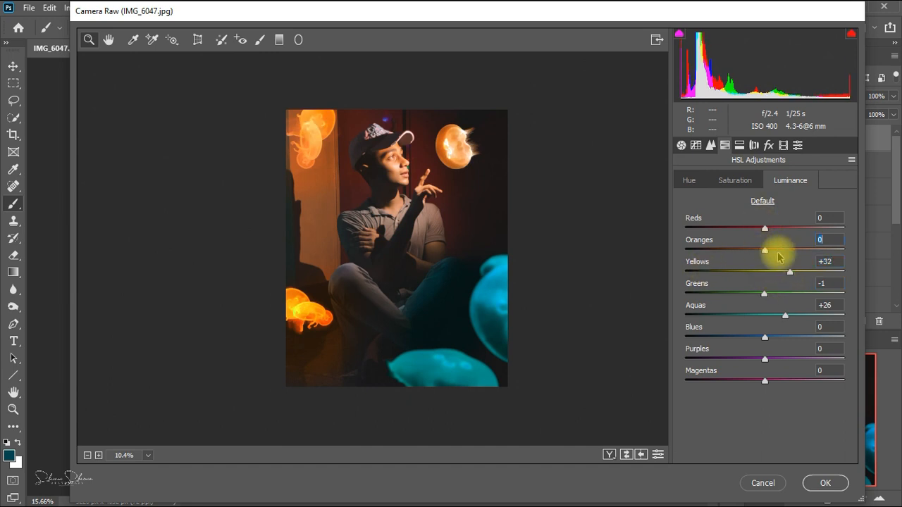
drag(778, 258, 756, 256)
click(736, 181)
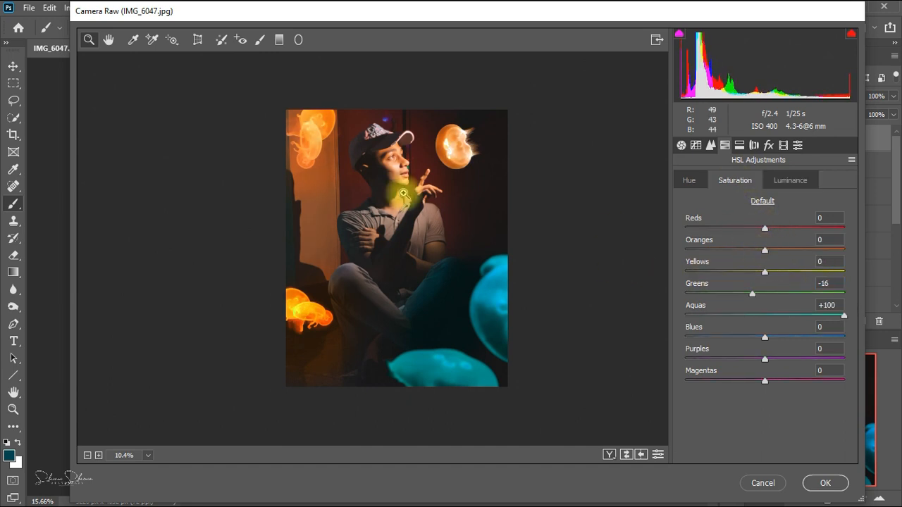
drag(393, 239, 409, 264)
alt+click(428, 267)
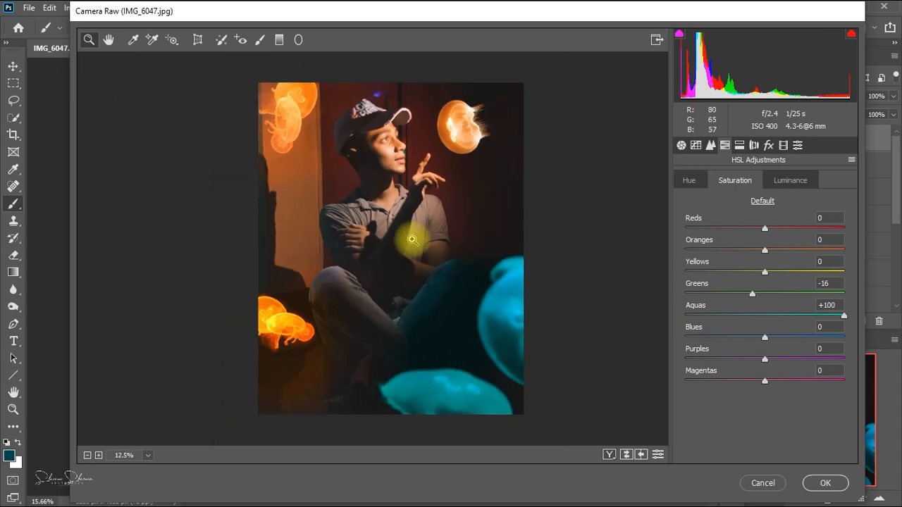
Split-tone only the highlights with hue 297 and saturation 14, and apply the Camera Raw adjustments
click(739, 145)
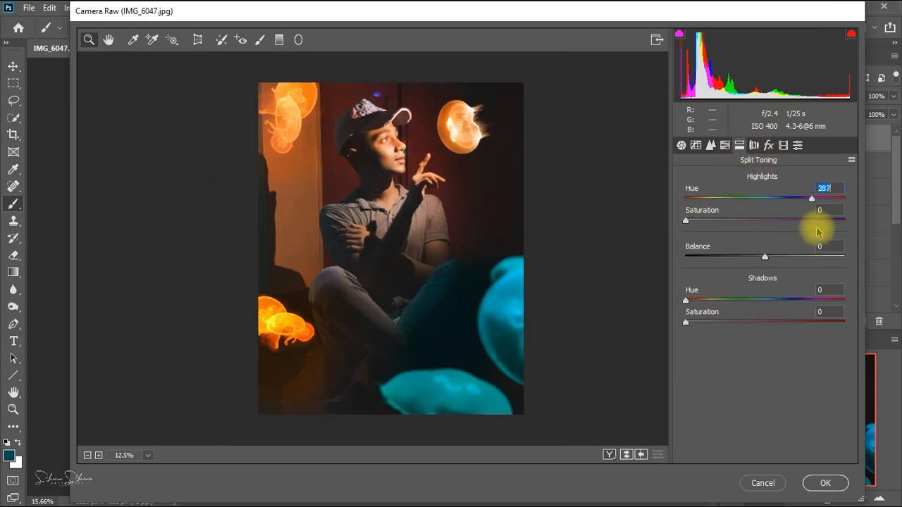
drag(818, 231, 817, 232)
drag(686, 221, 707, 261)
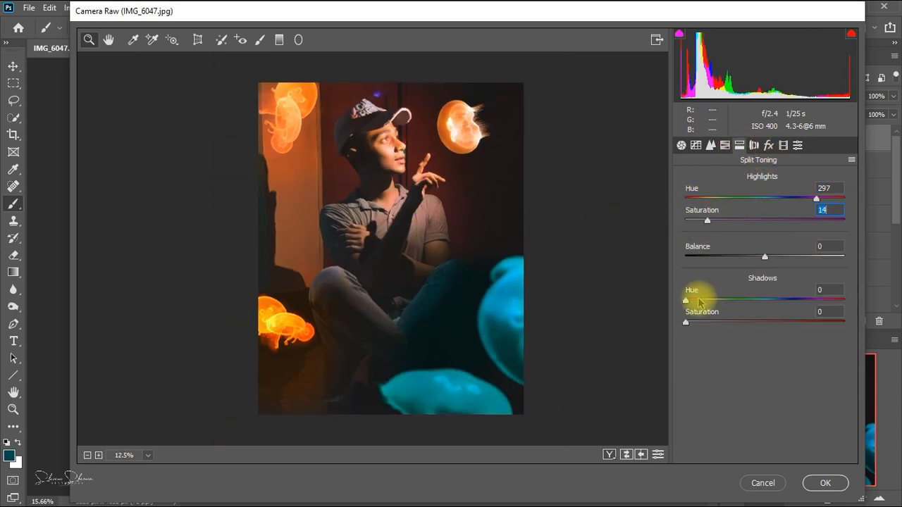
drag(685, 300, 751, 301)
mouse_move(685, 322)
mouse_down()
mouse_move(709, 334)
mouse_move(697, 333)
mouse_up()
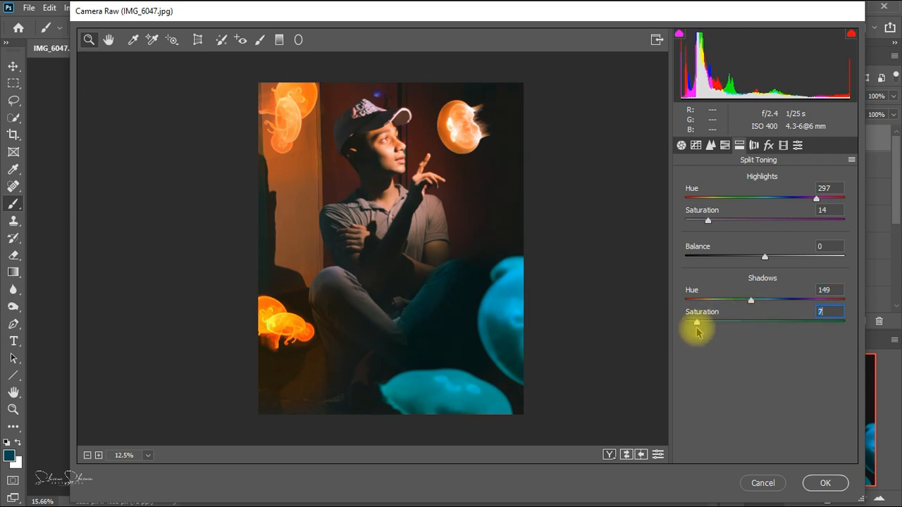
drag(751, 300, 761, 301)
mouse_move(696, 322)
mouse_down()
mouse_move(725, 329)
mouse_move(695, 322)
mouse_move(686, 302)
mouse_move(685, 322)
mouse_up()
click(825, 483)
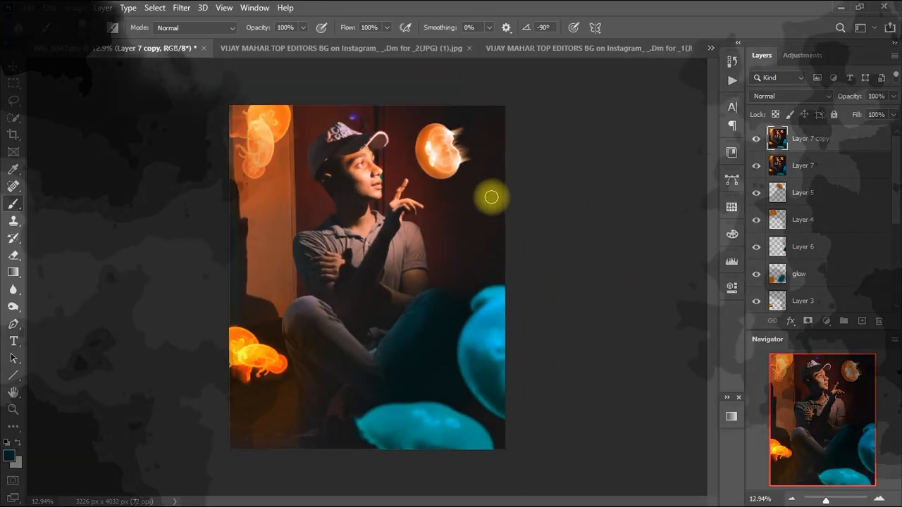
key(ctrl+alt+s)
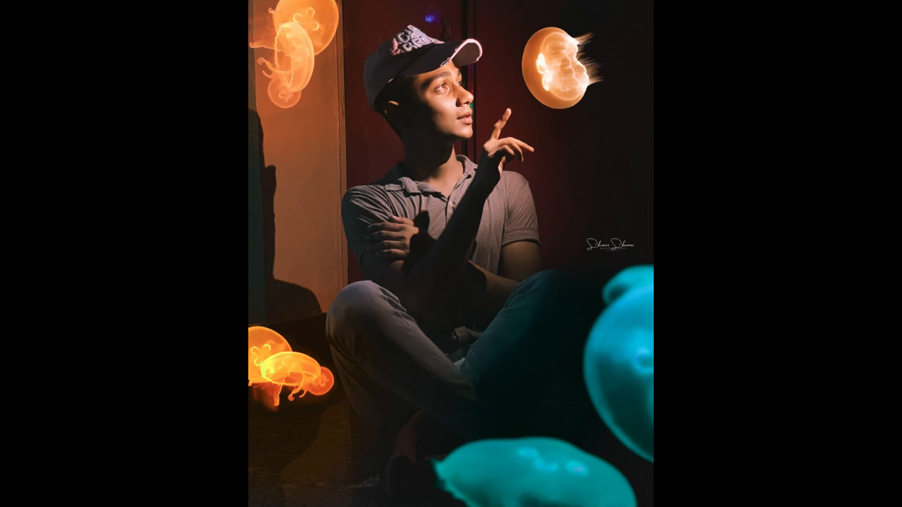